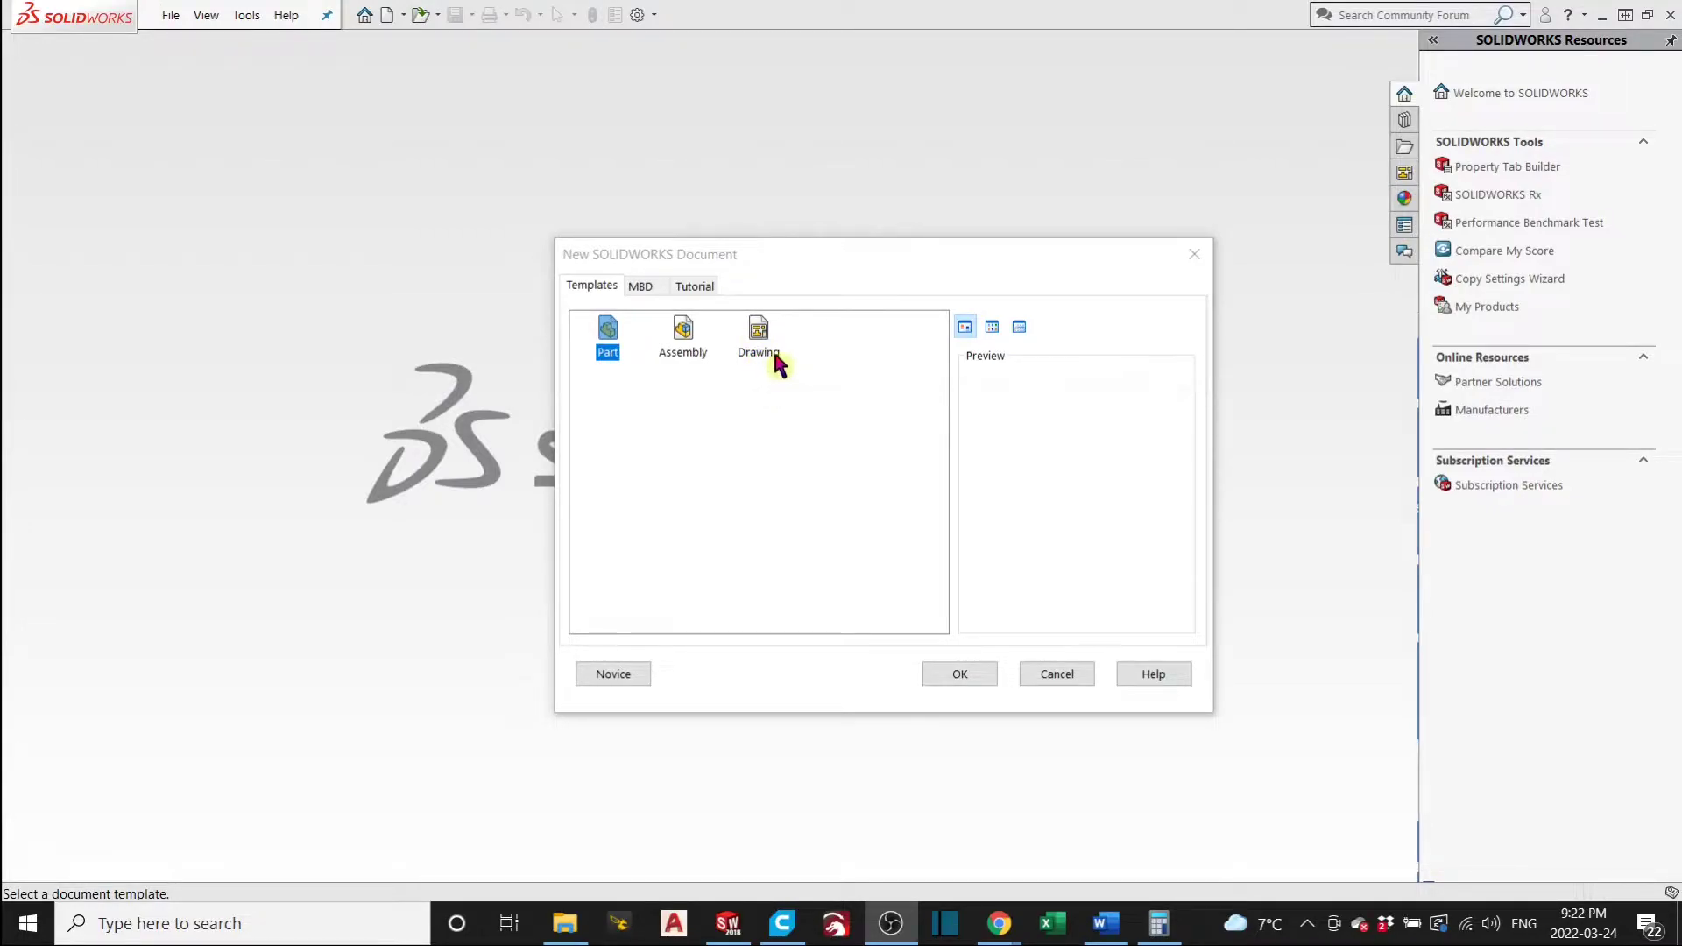
Create a new document from the Part template rather than Assembly.
click(683, 338)
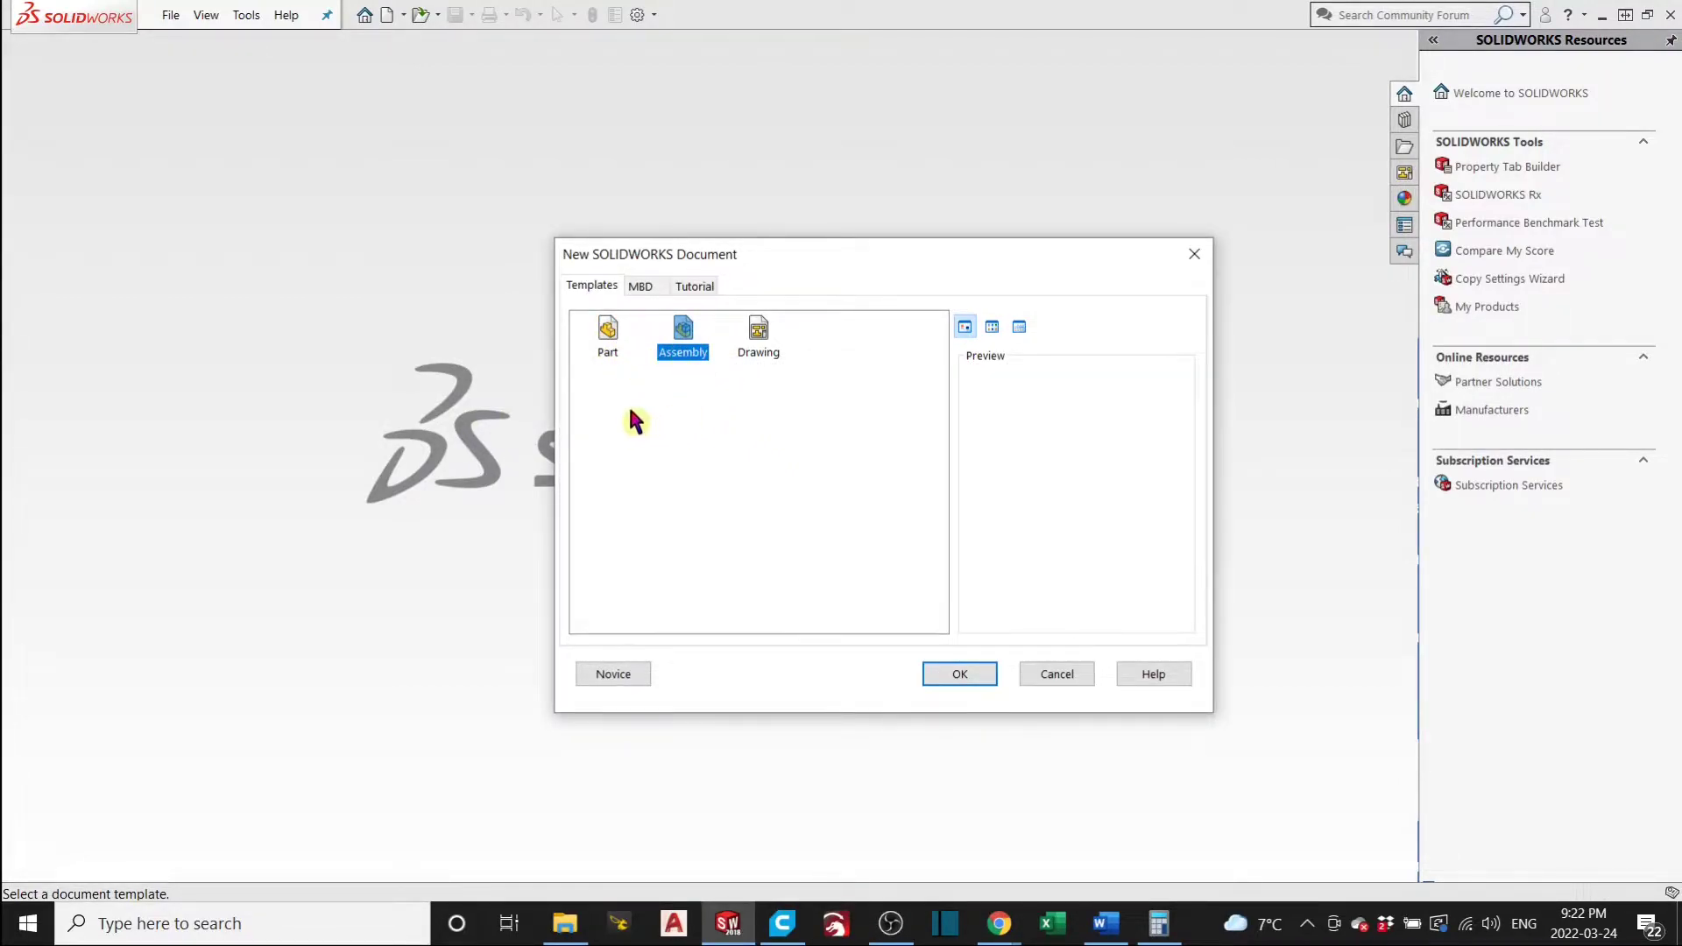
click(610, 338)
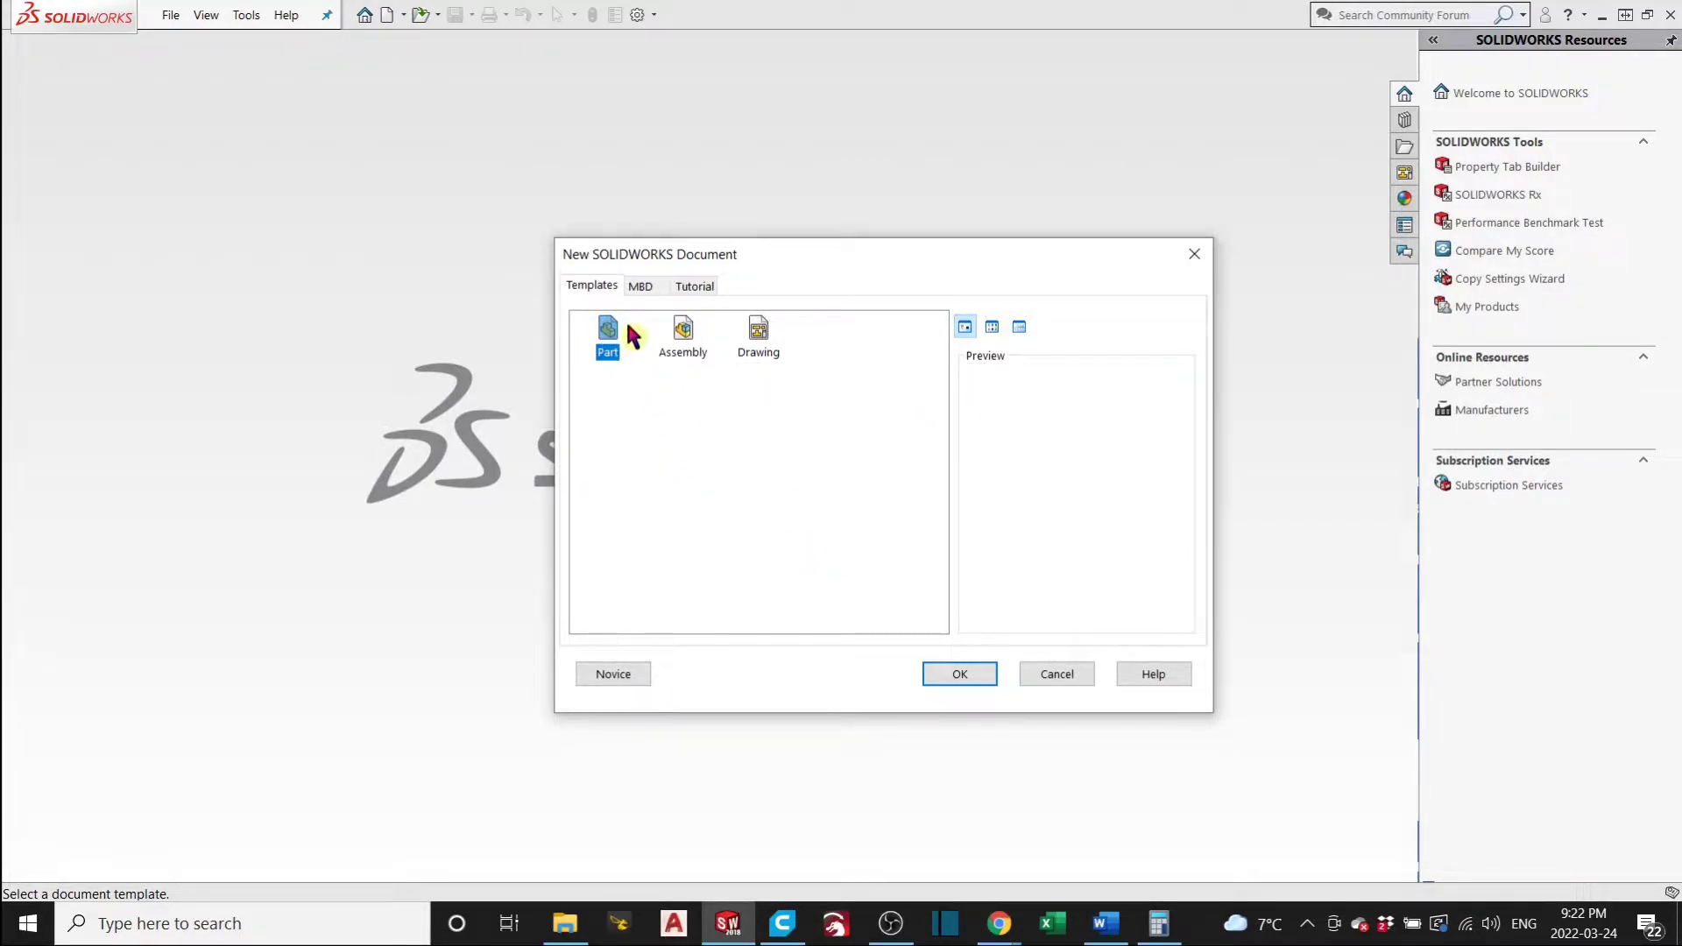
click(975, 676)
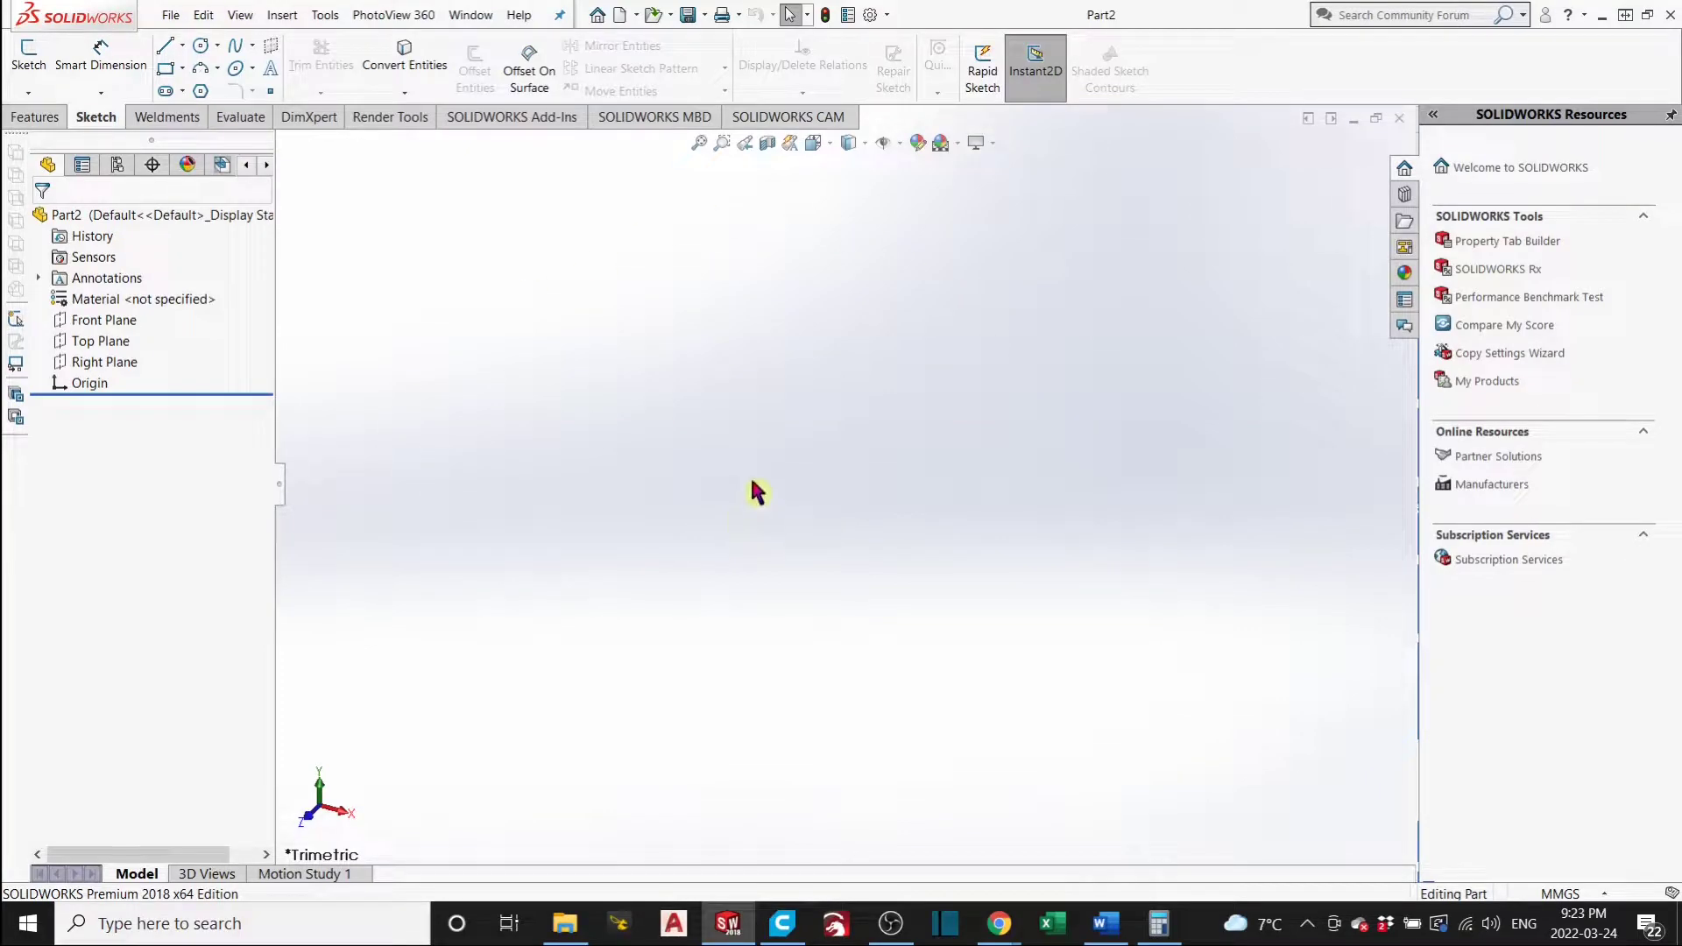
Make the Front, Top and Right planes visible in the graphics area.
click(110, 324)
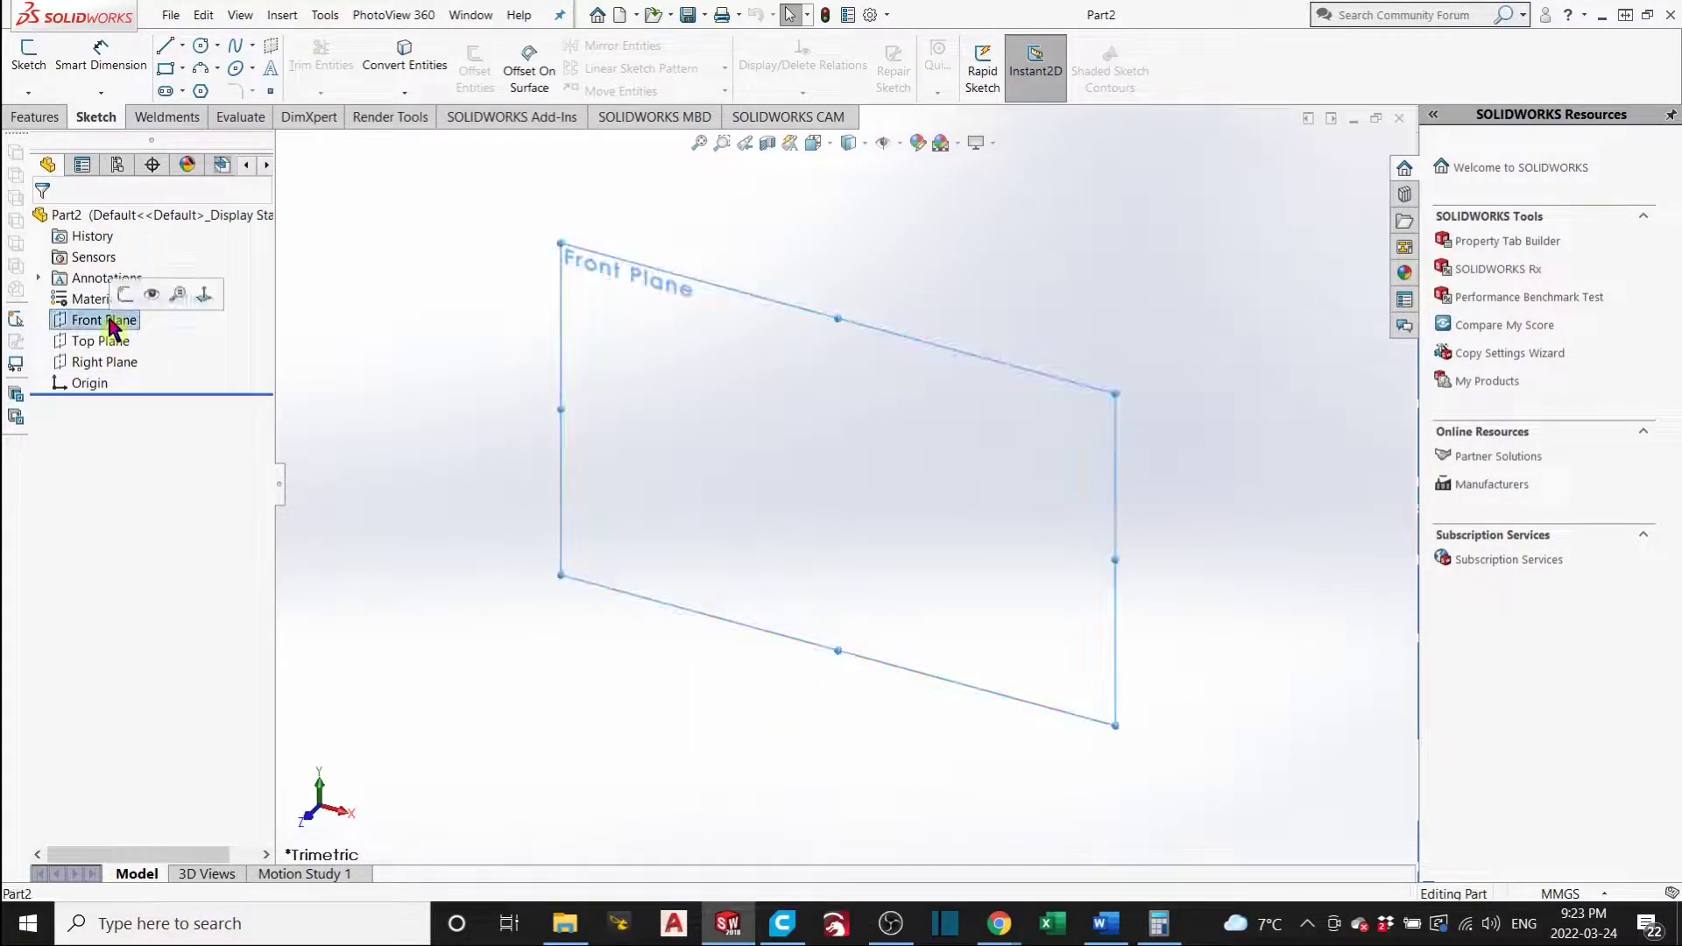
click(105, 343)
click(110, 364)
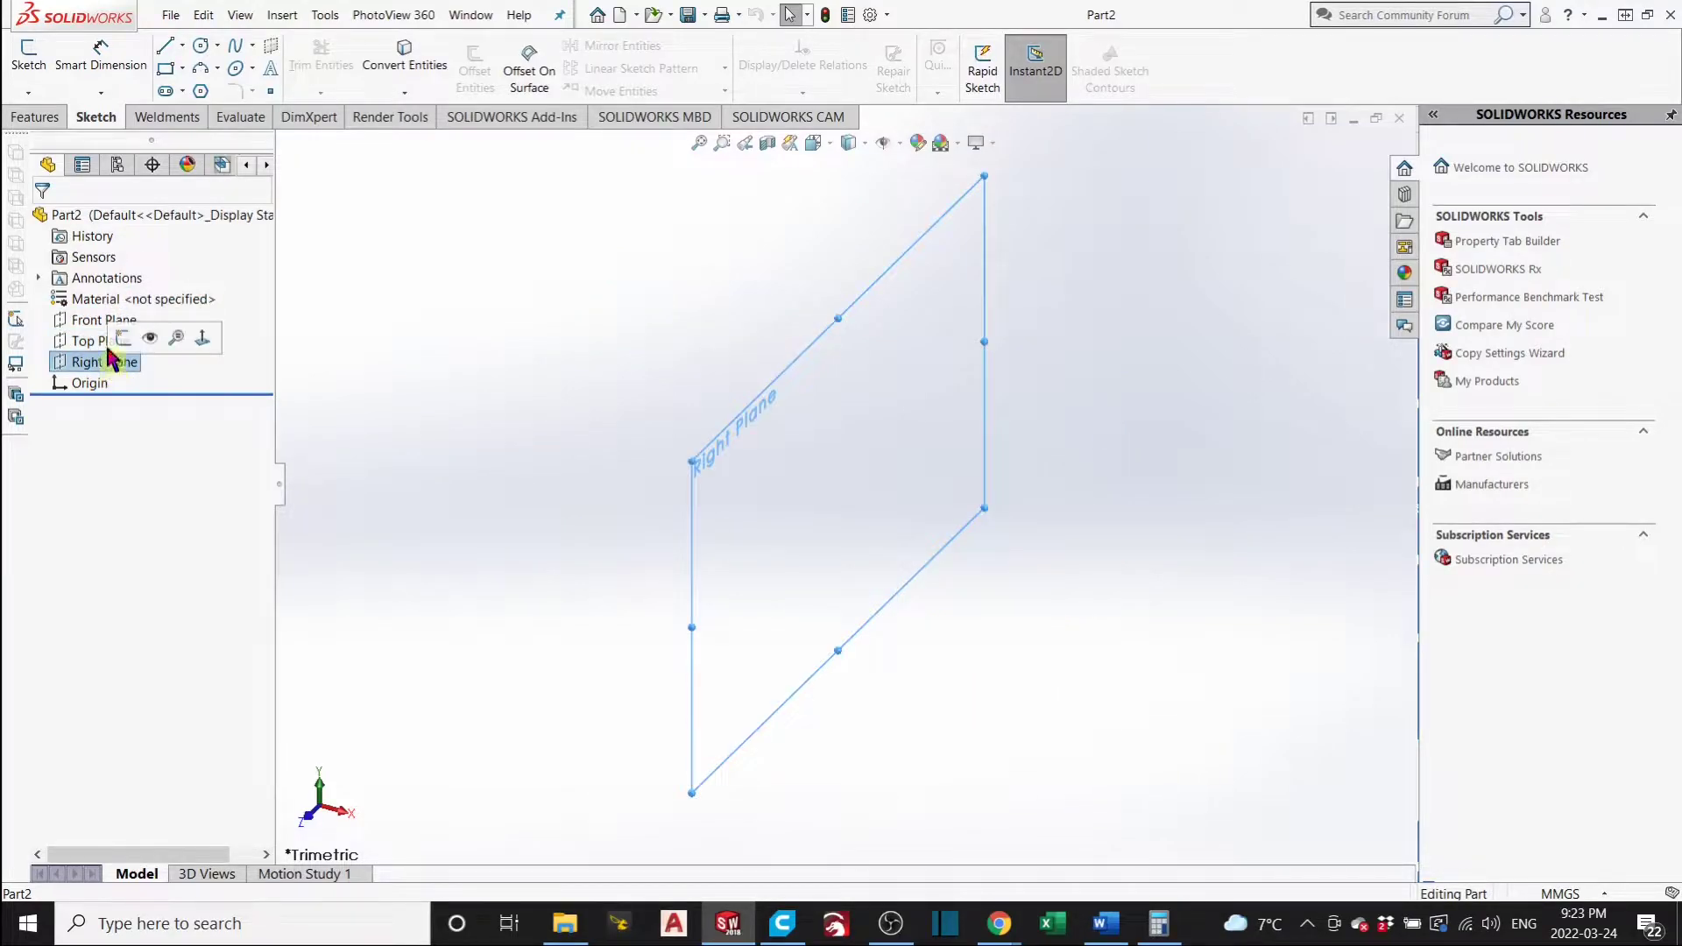
click(150, 338)
click(144, 346)
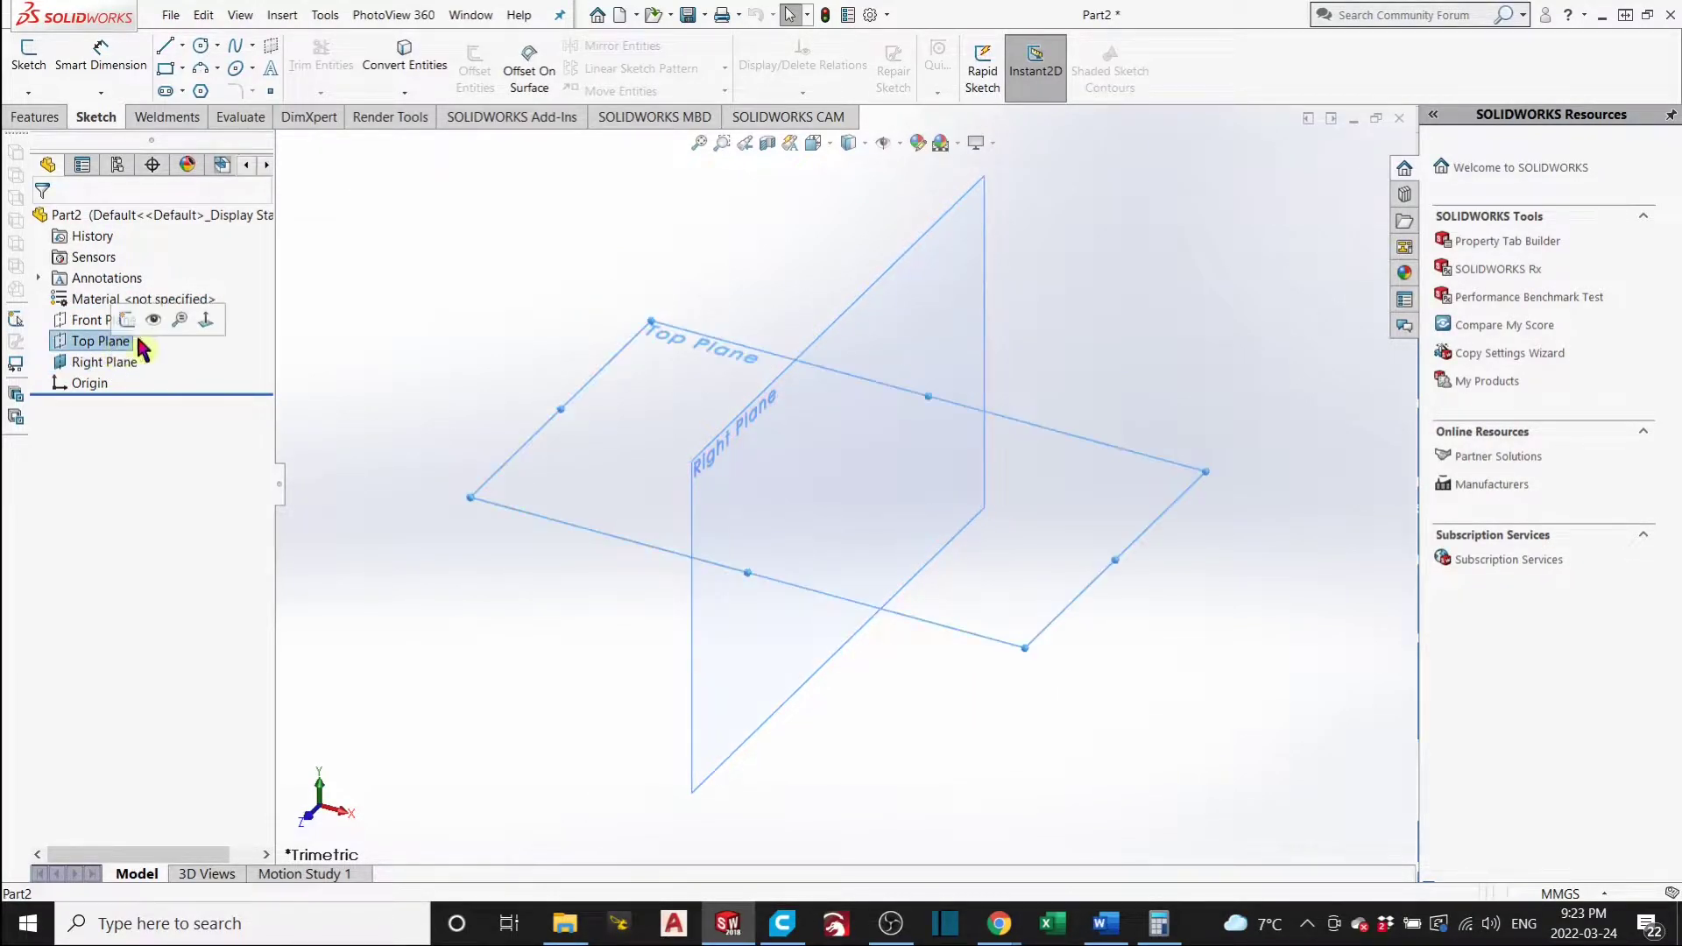
click(153, 320)
click(98, 322)
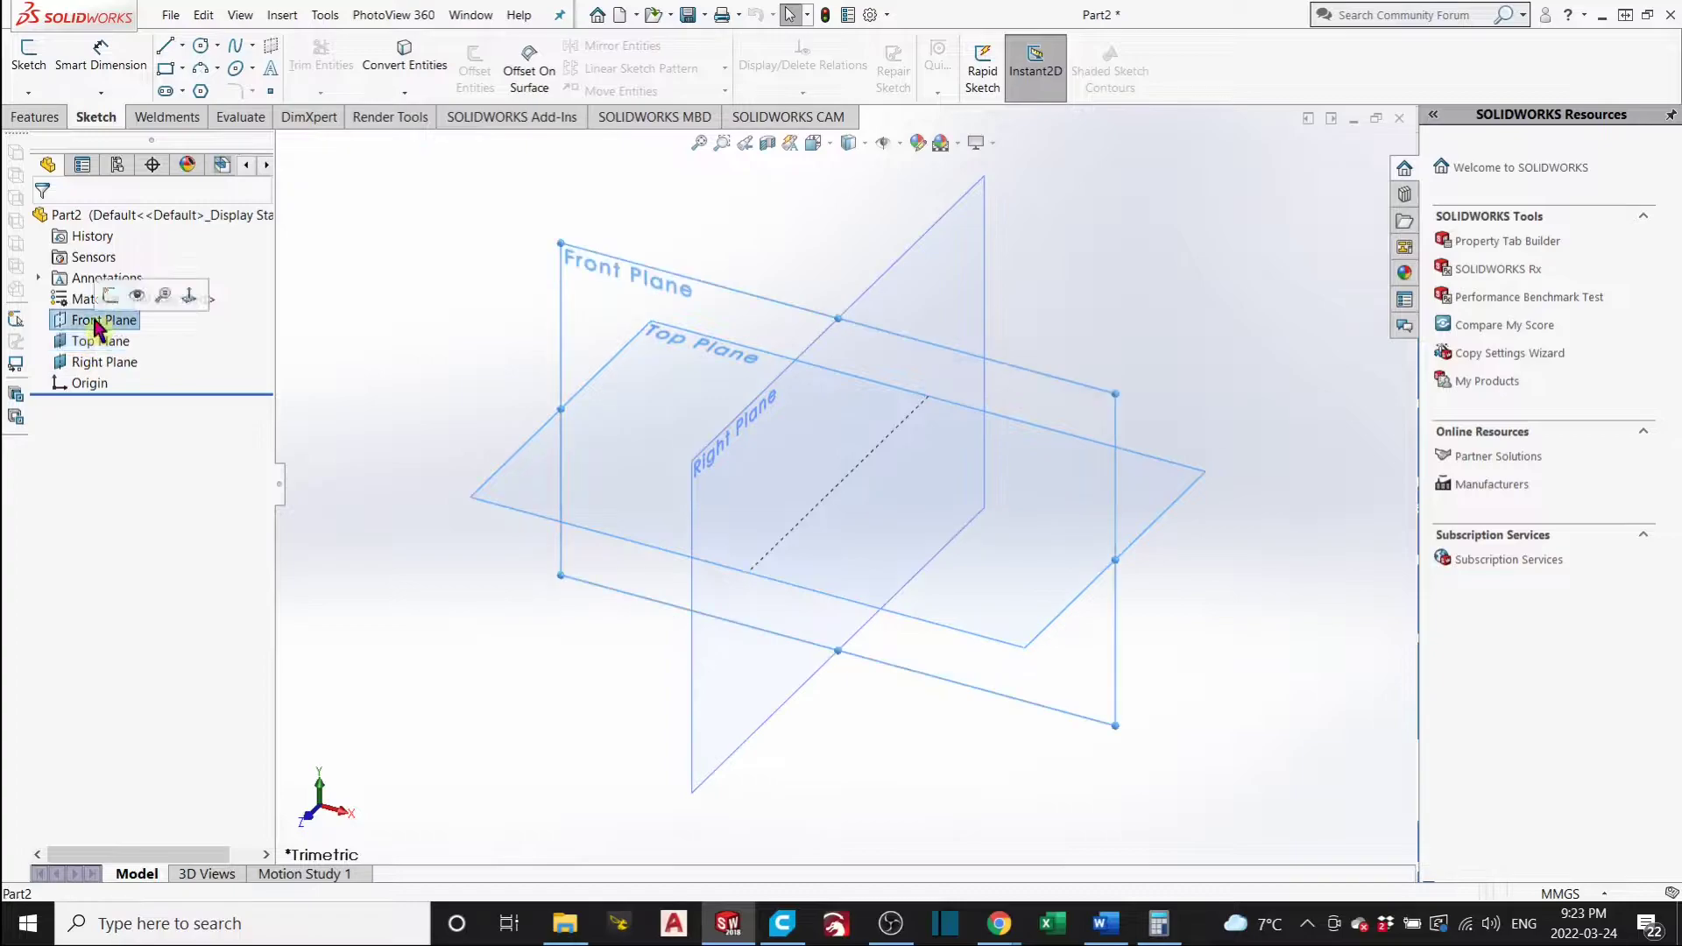
click(136, 295)
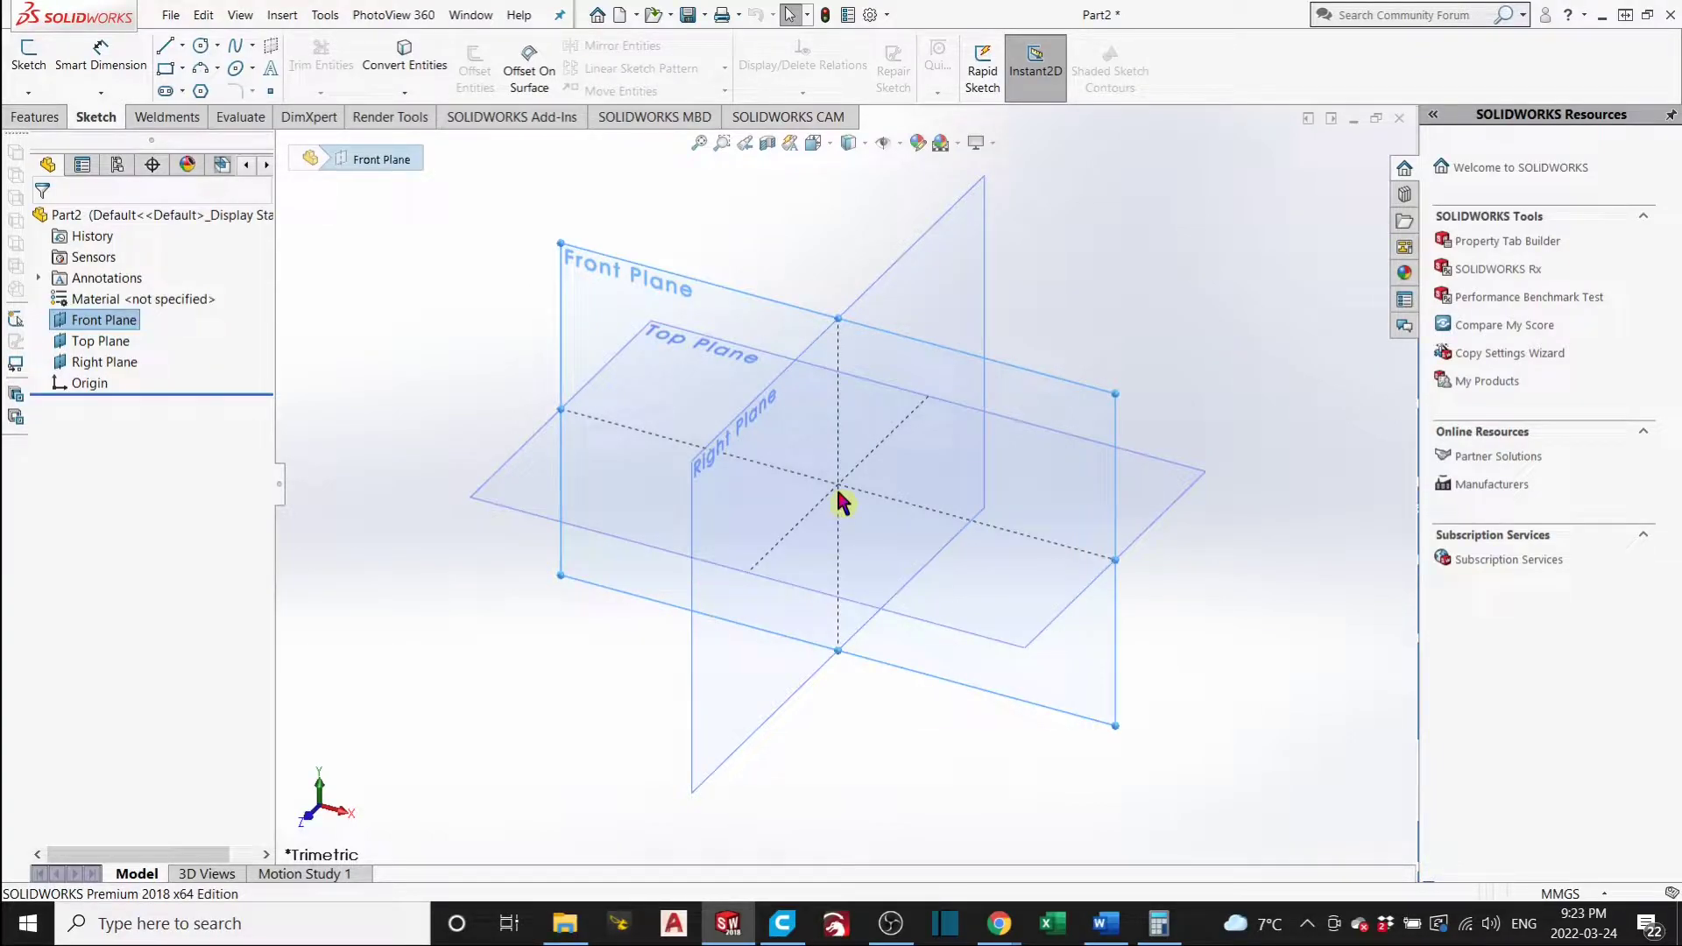
Orbit around the three planes, then set the view Normal To the Front Plane.
ctrl+middle_drag(841, 499, 923, 454)
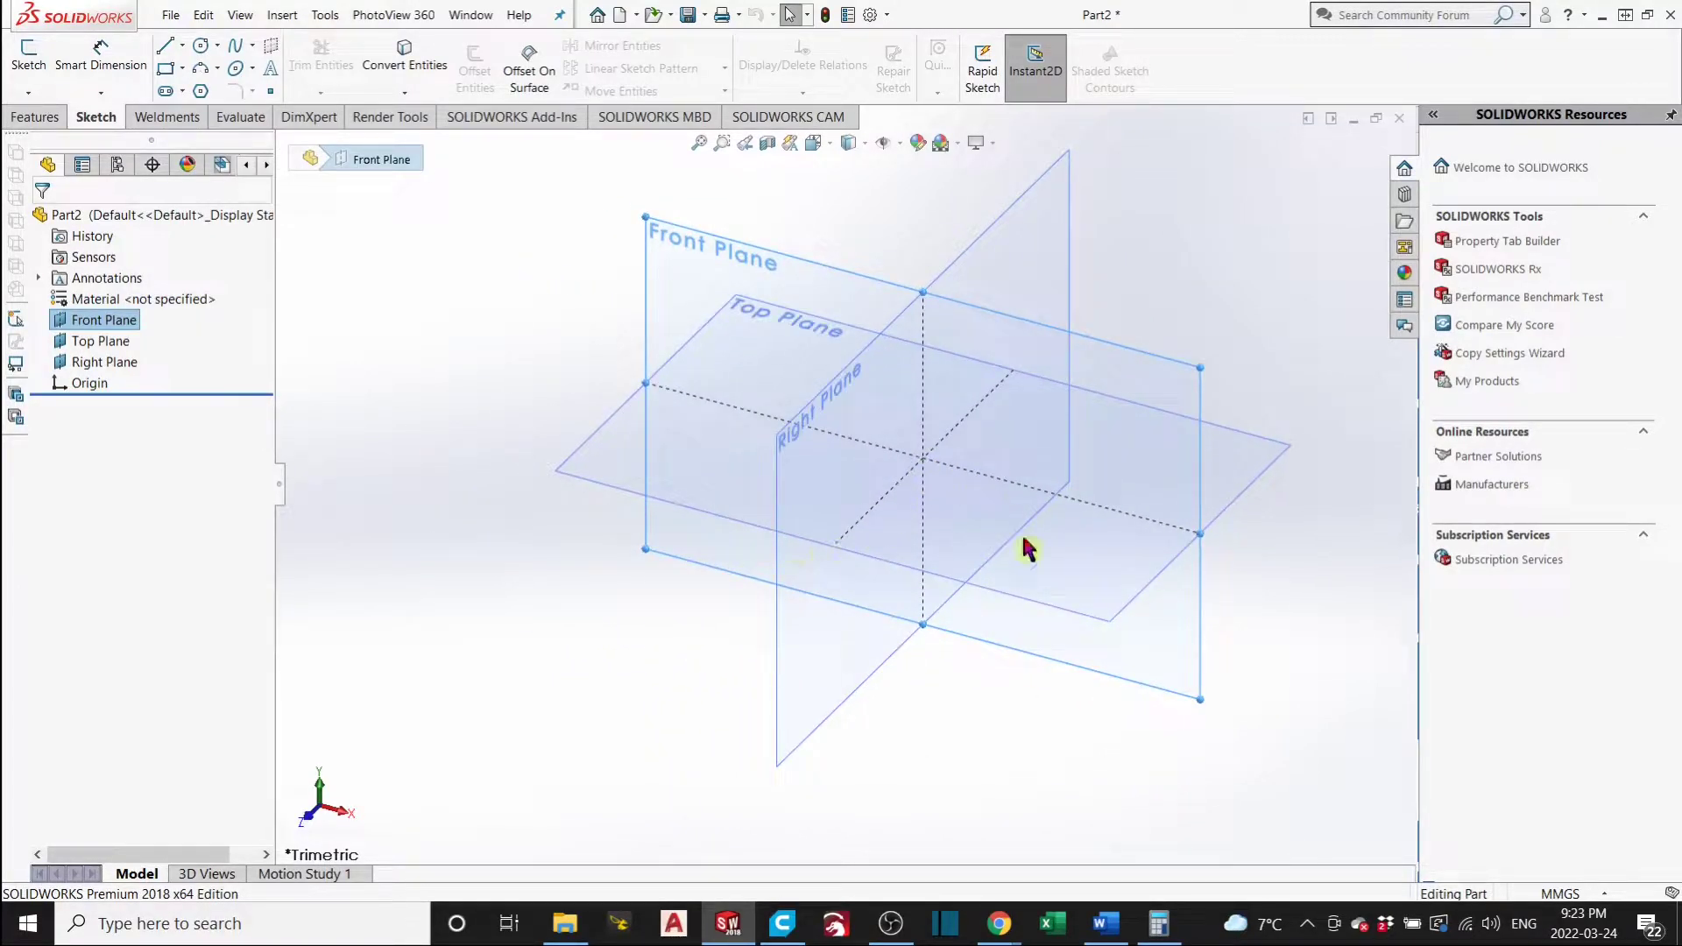
middle_drag(1126, 537, 1134, 476)
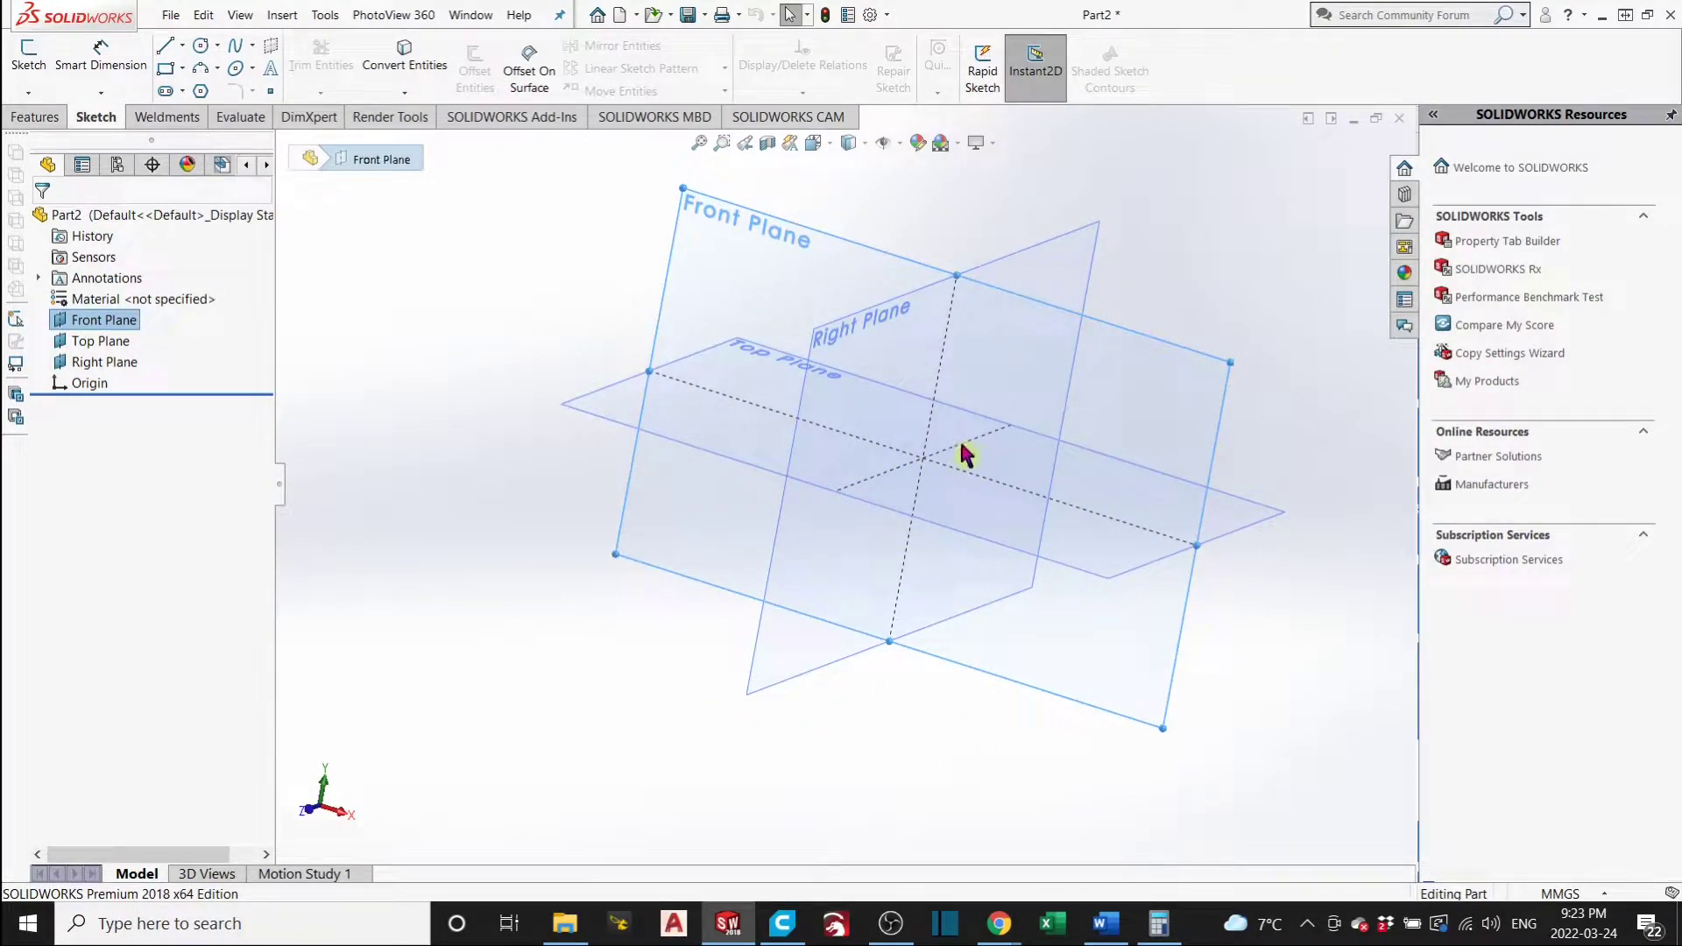
ctrl+middle_drag(960, 453, 720, 491)
scroll(836, 520, down, 2)
middle_drag(1083, 480, 1021, 529)
scroll(1021, 529, up, 3)
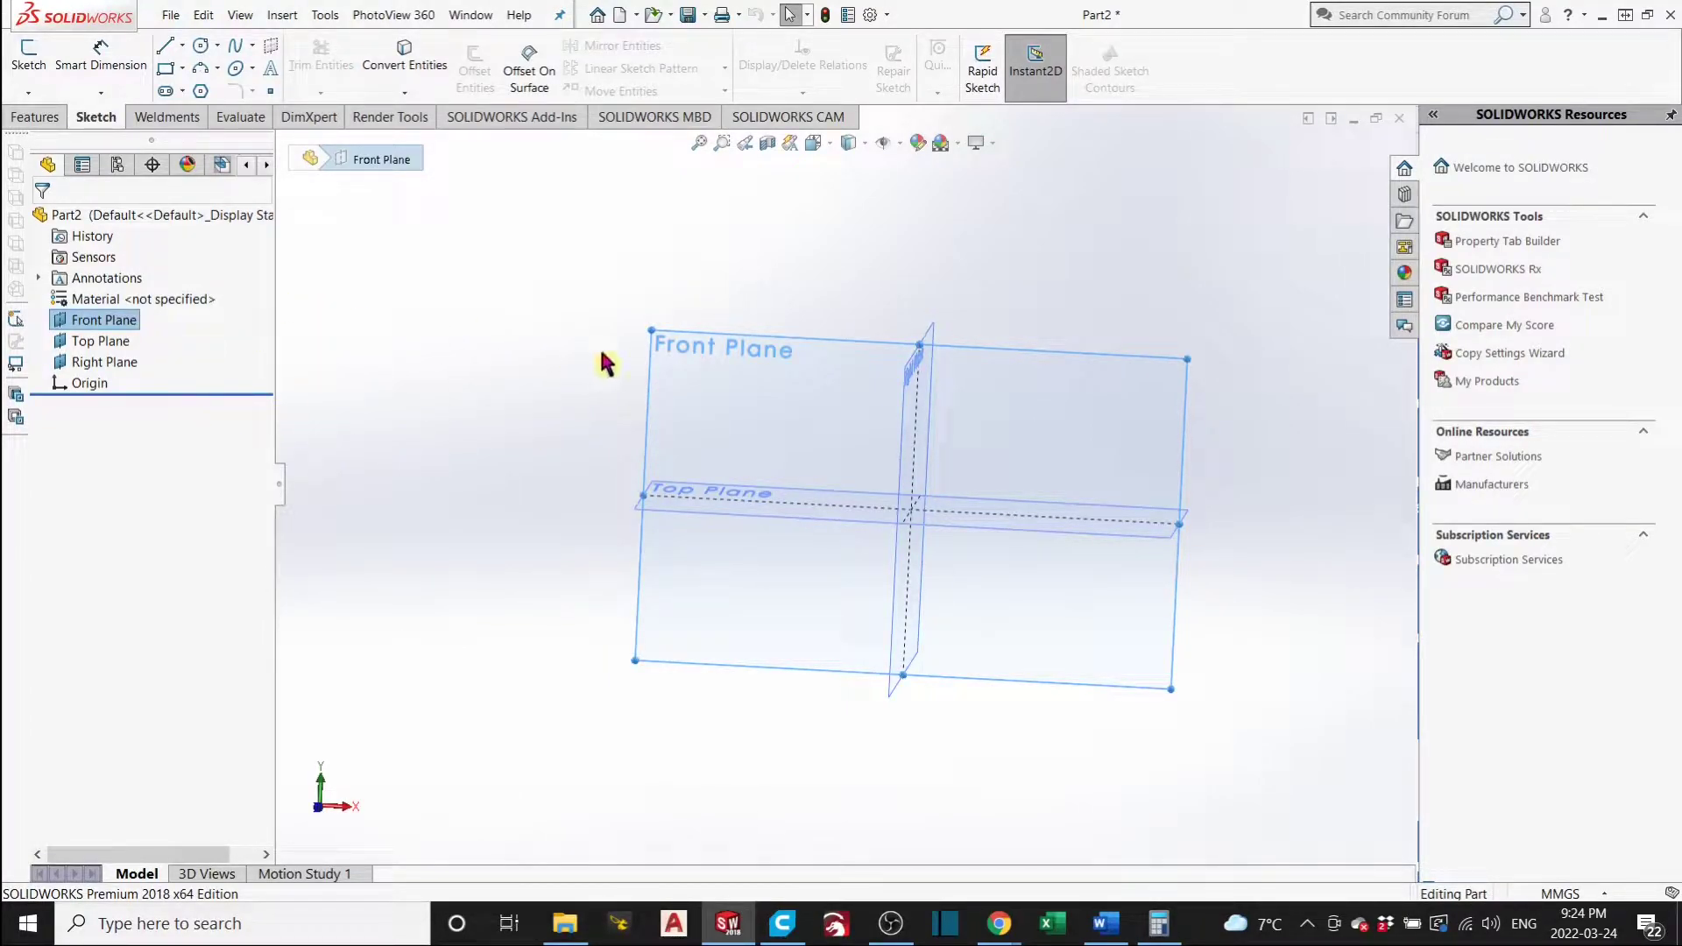
click(717, 398)
right_click(714, 399)
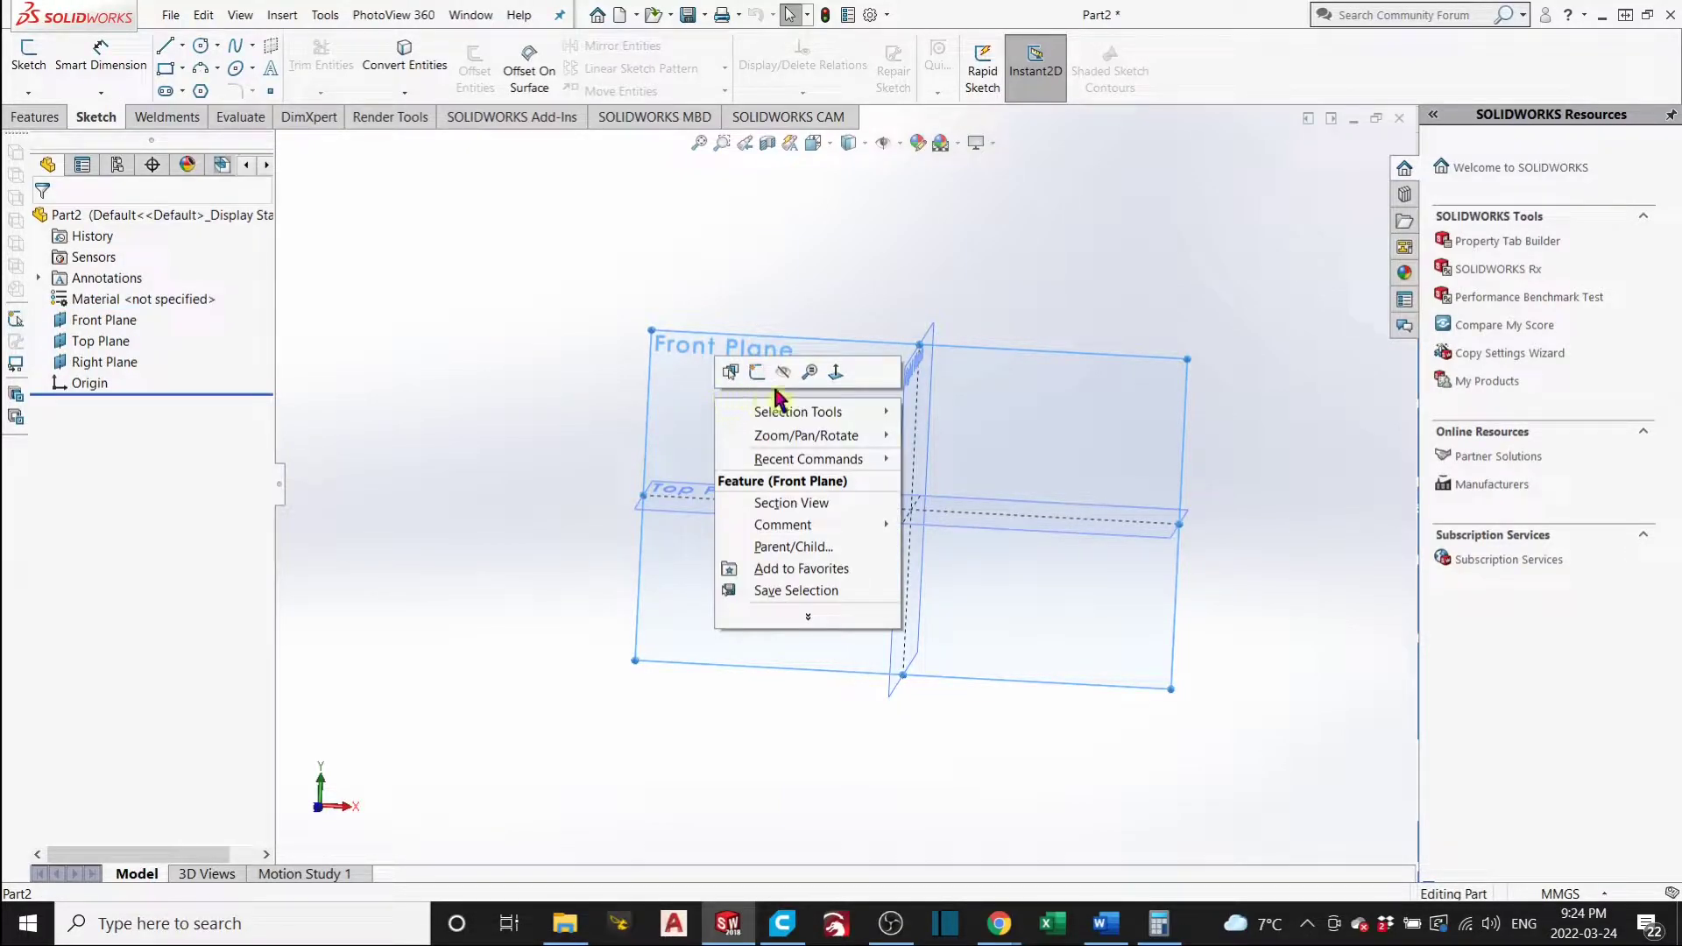
click(835, 383)
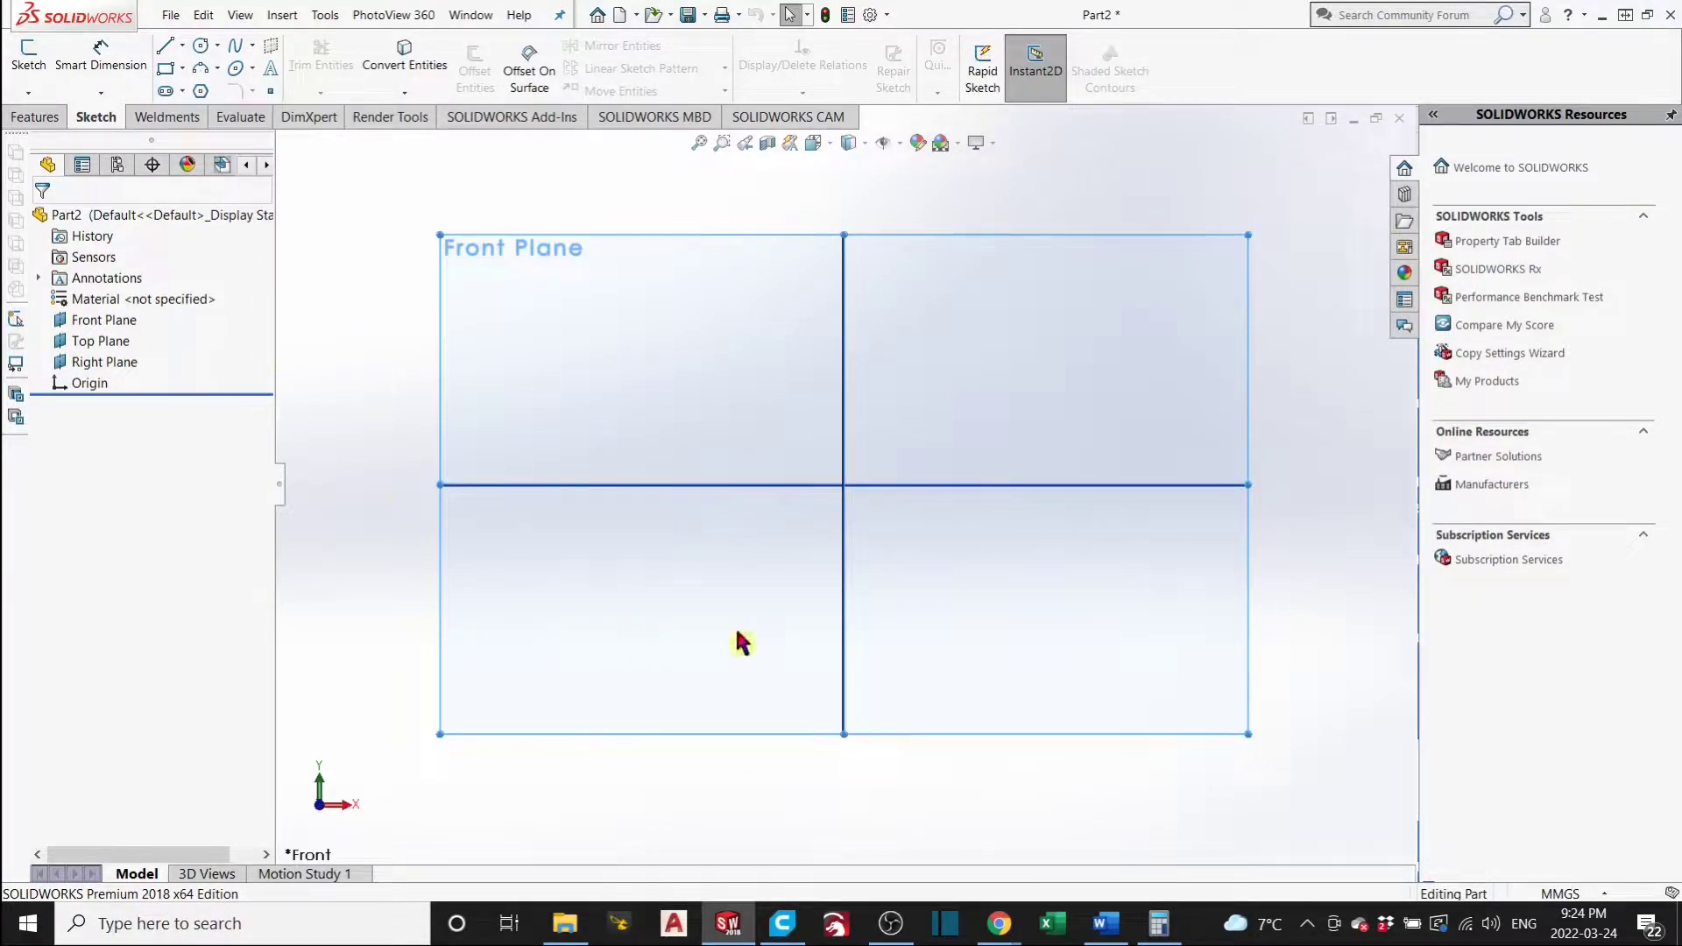
scroll(885, 455, up, 4)
Change the document units from MMGS to IPS (inch, pound, second).
scroll(863, 460, down, 2)
middle_drag(856, 470, 788, 507)
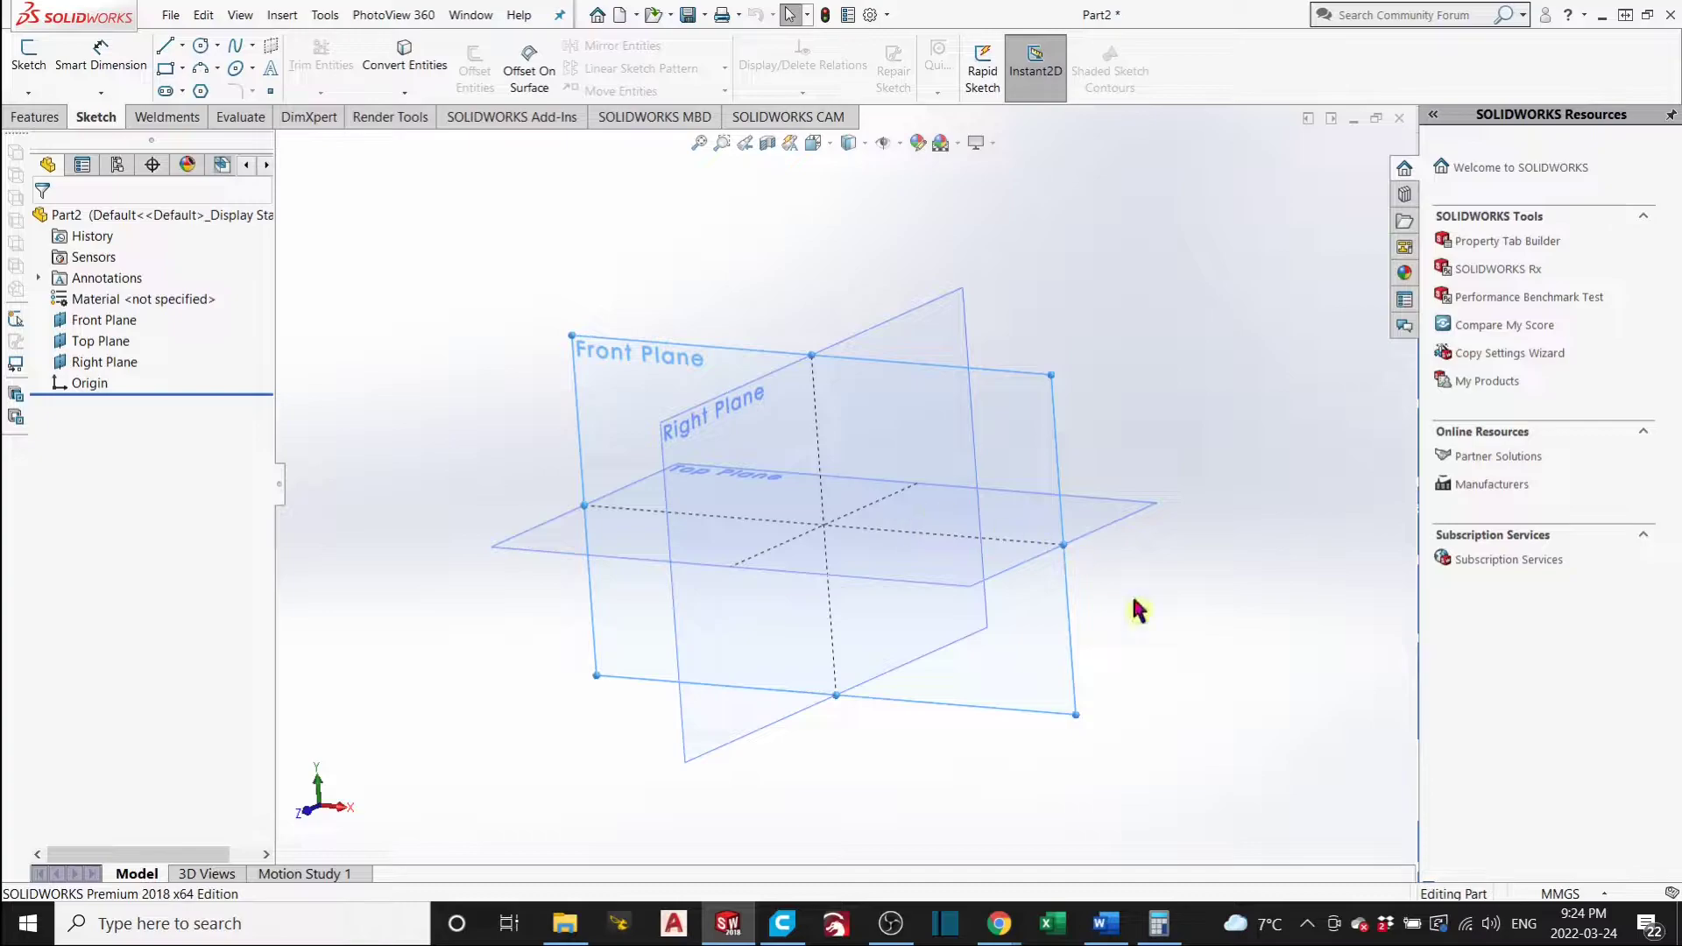
click(1558, 893)
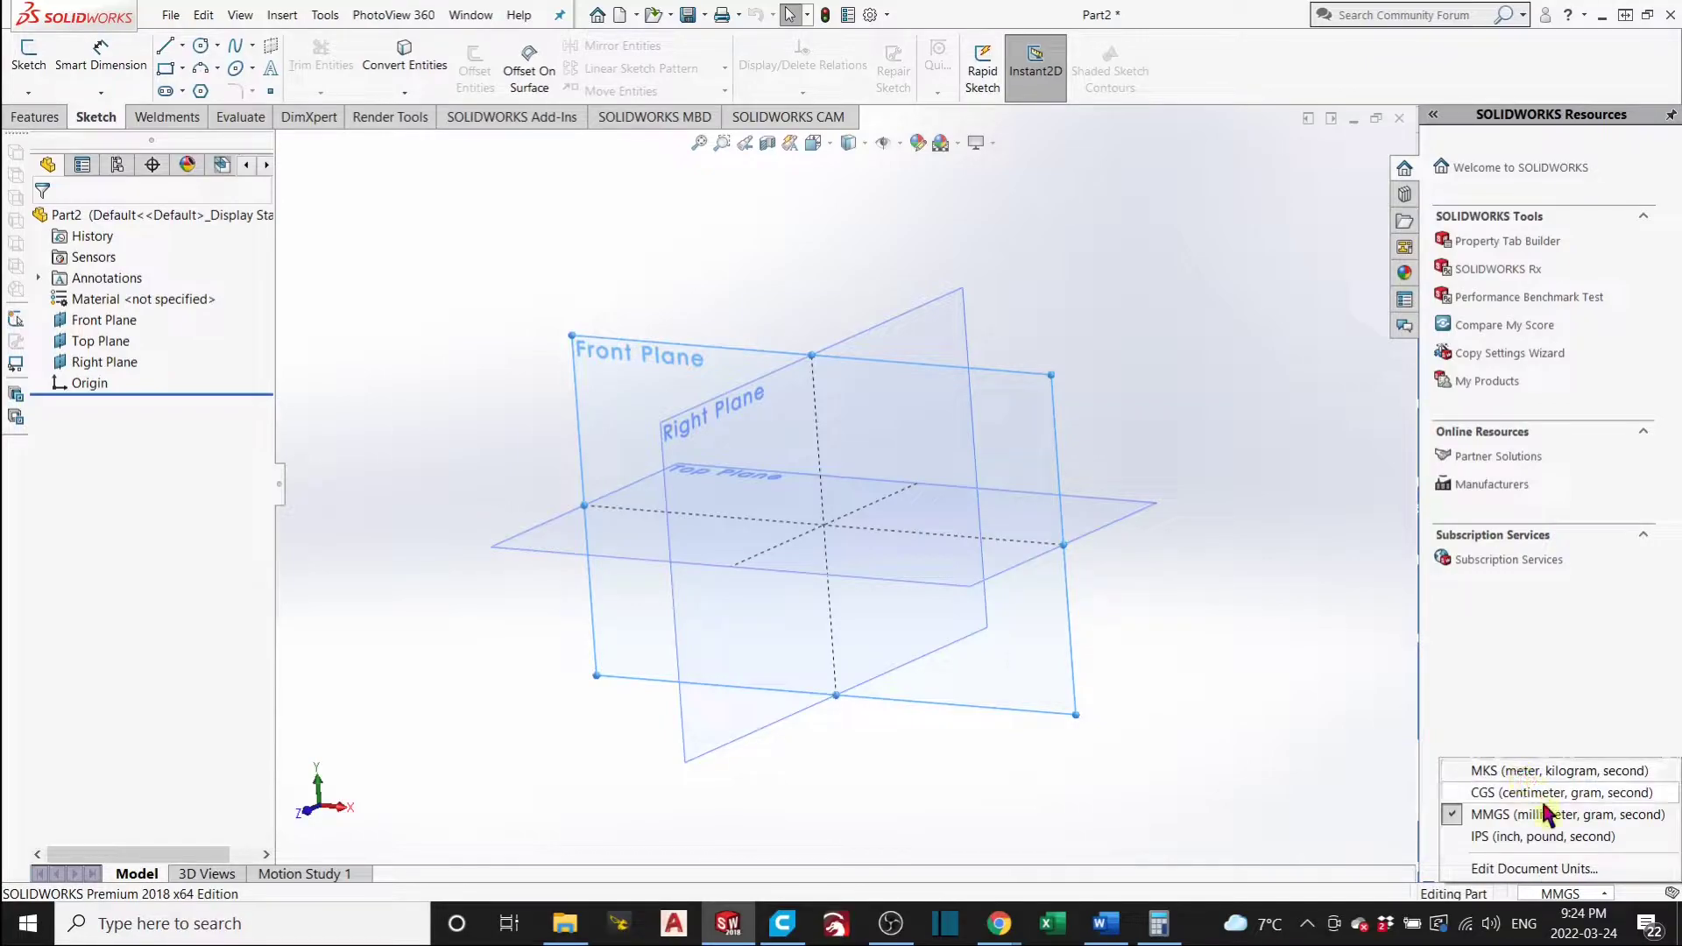
click(1514, 844)
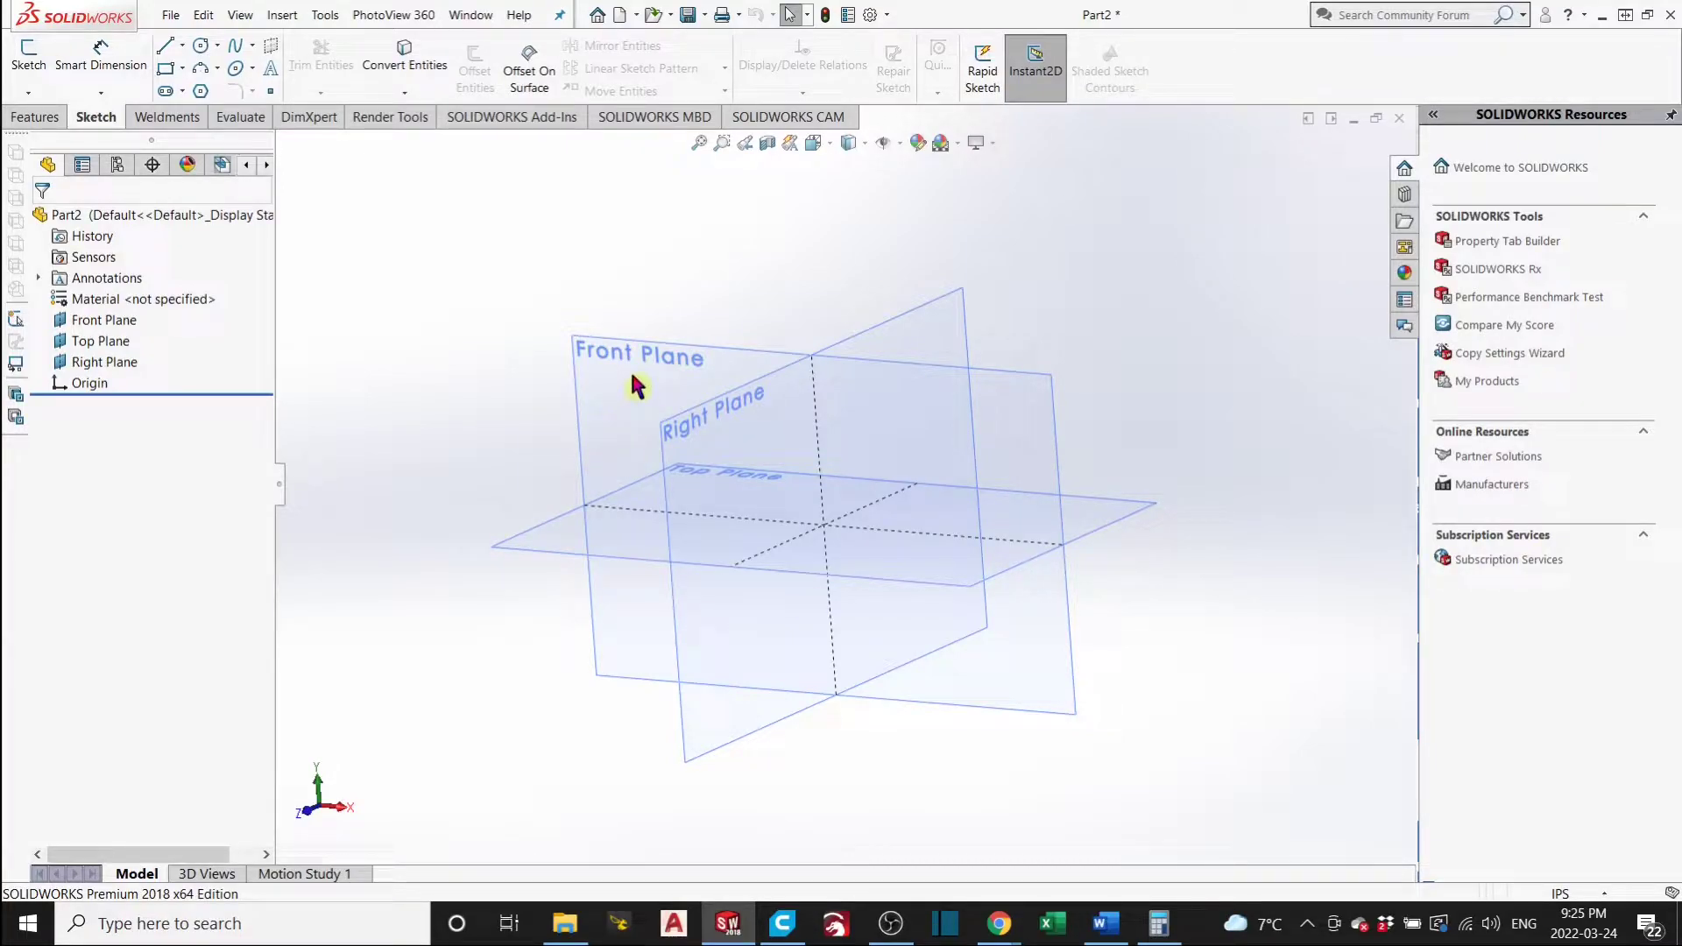
click(637, 407)
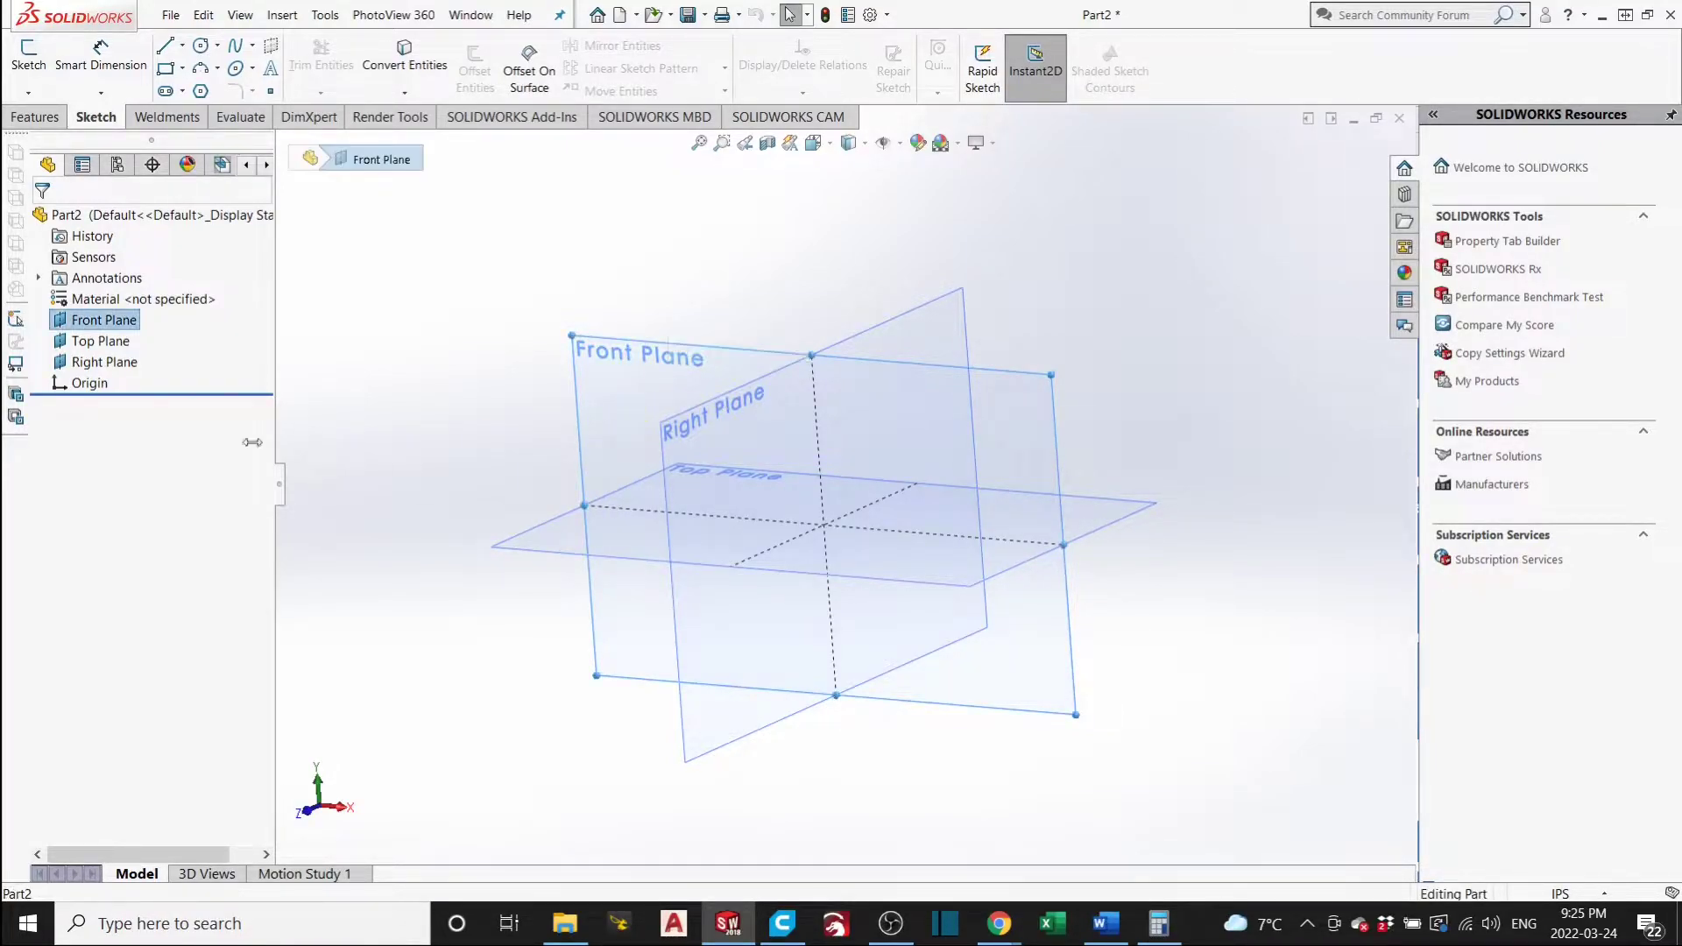
Open Sketch1 on the Front Plane.
right_click(127, 323)
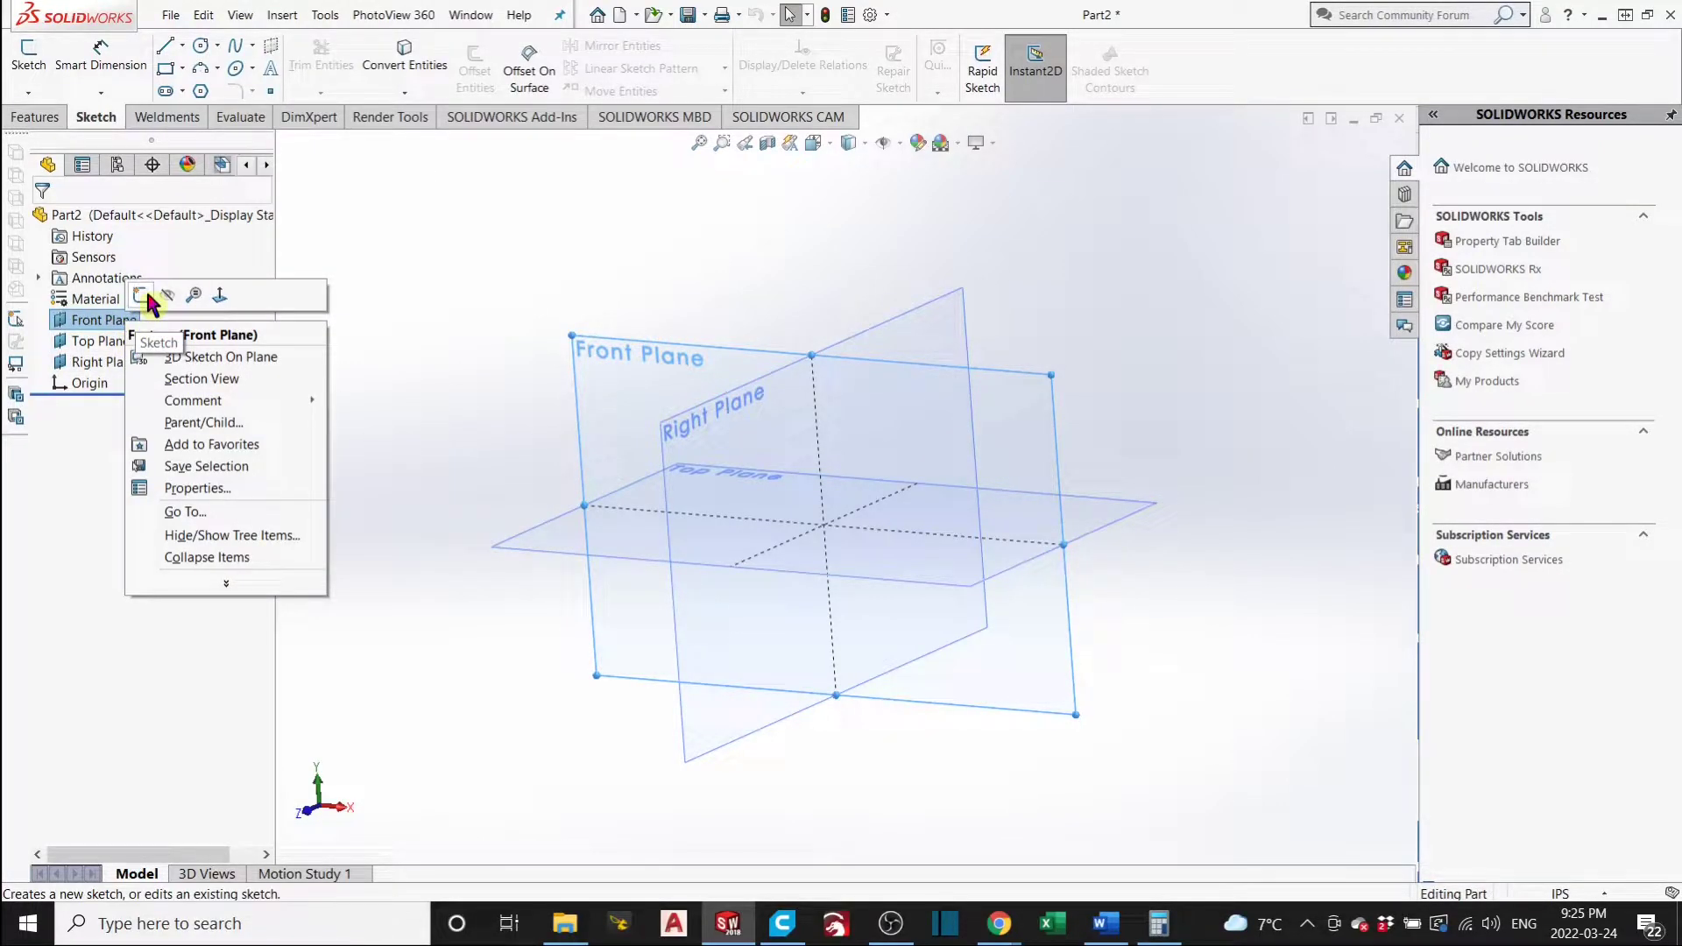
click(145, 295)
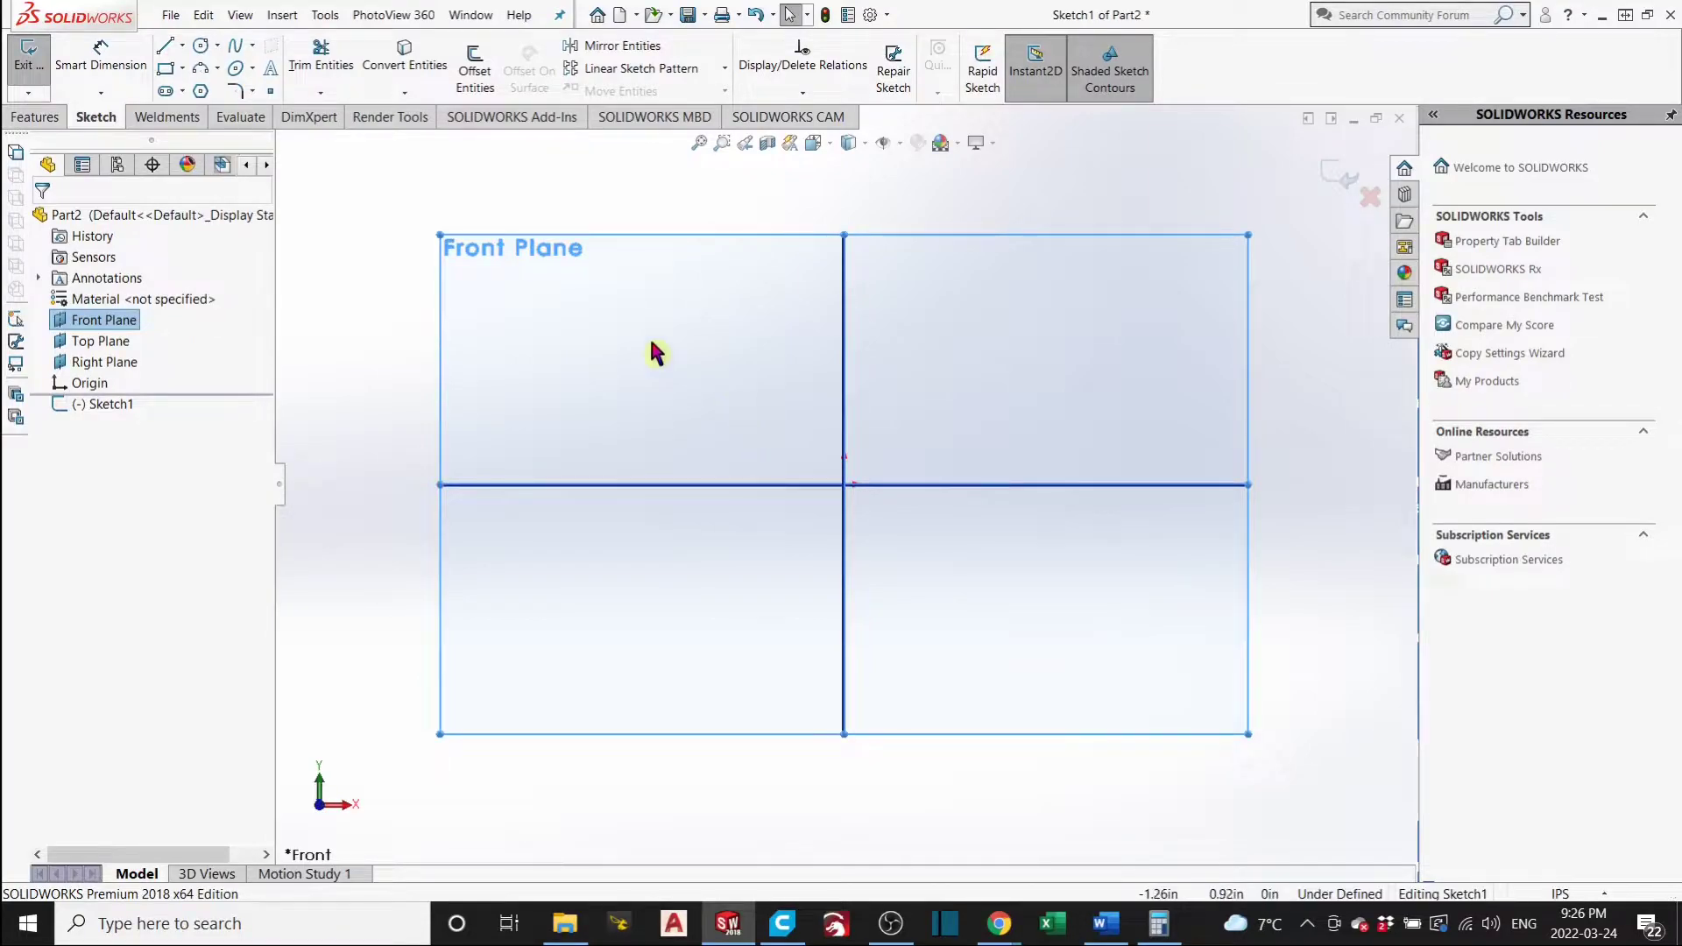
Draw a corner rectangle whose opposite corners lie on either side of the origin.
click(164, 69)
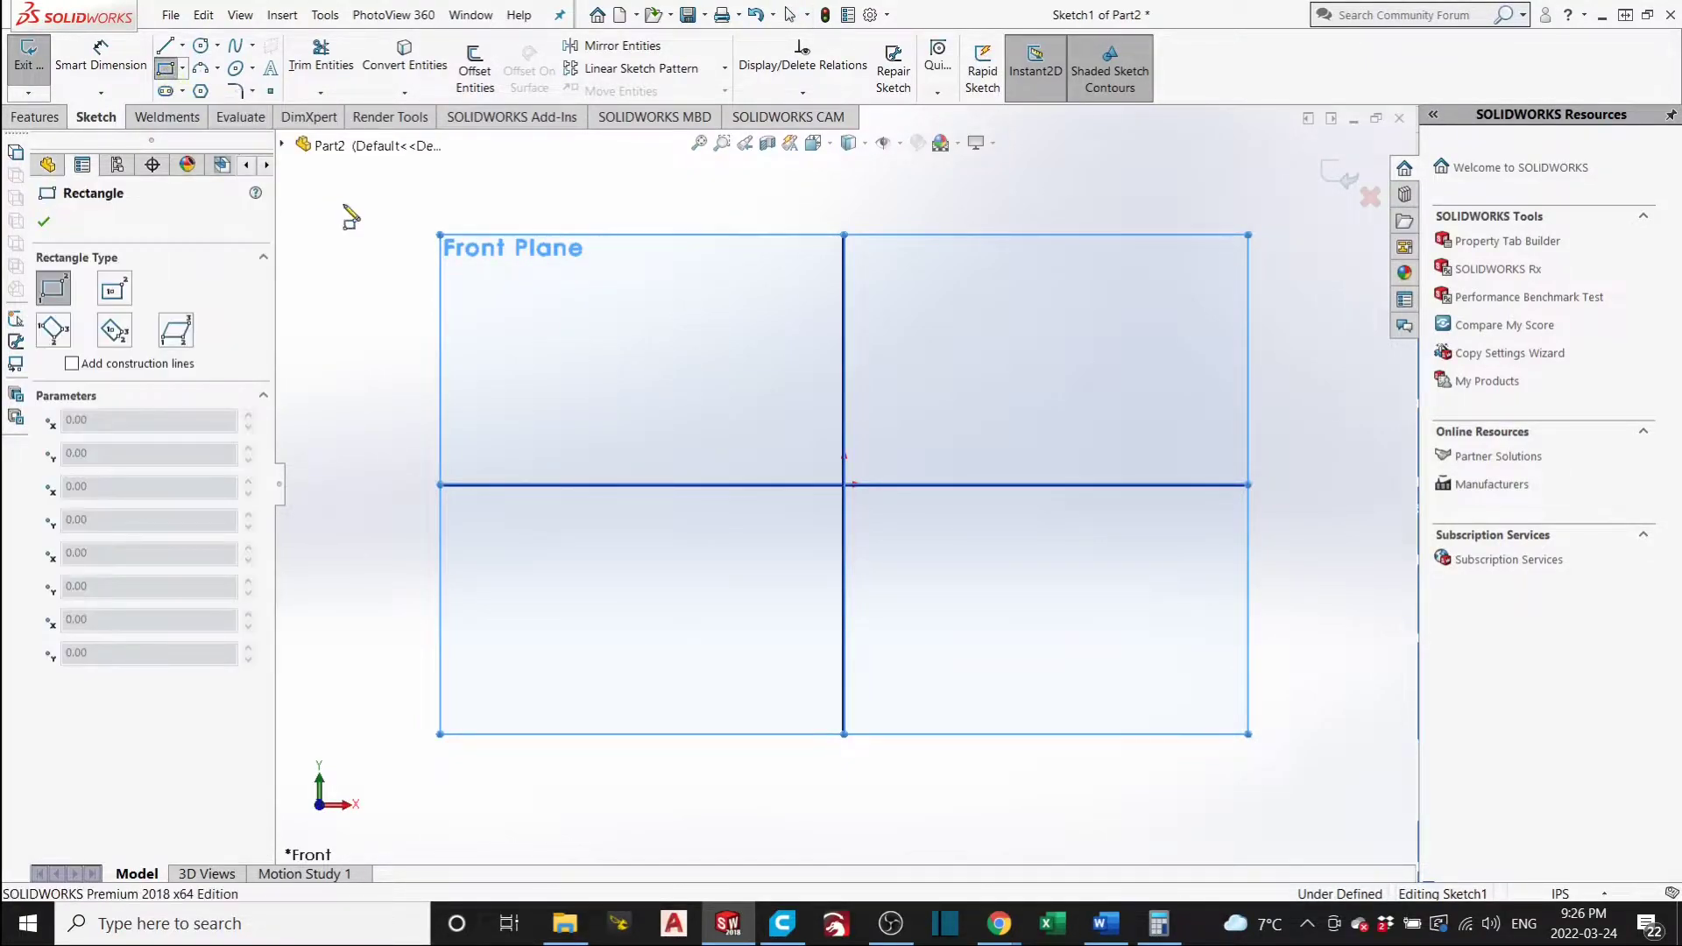
click(648, 320)
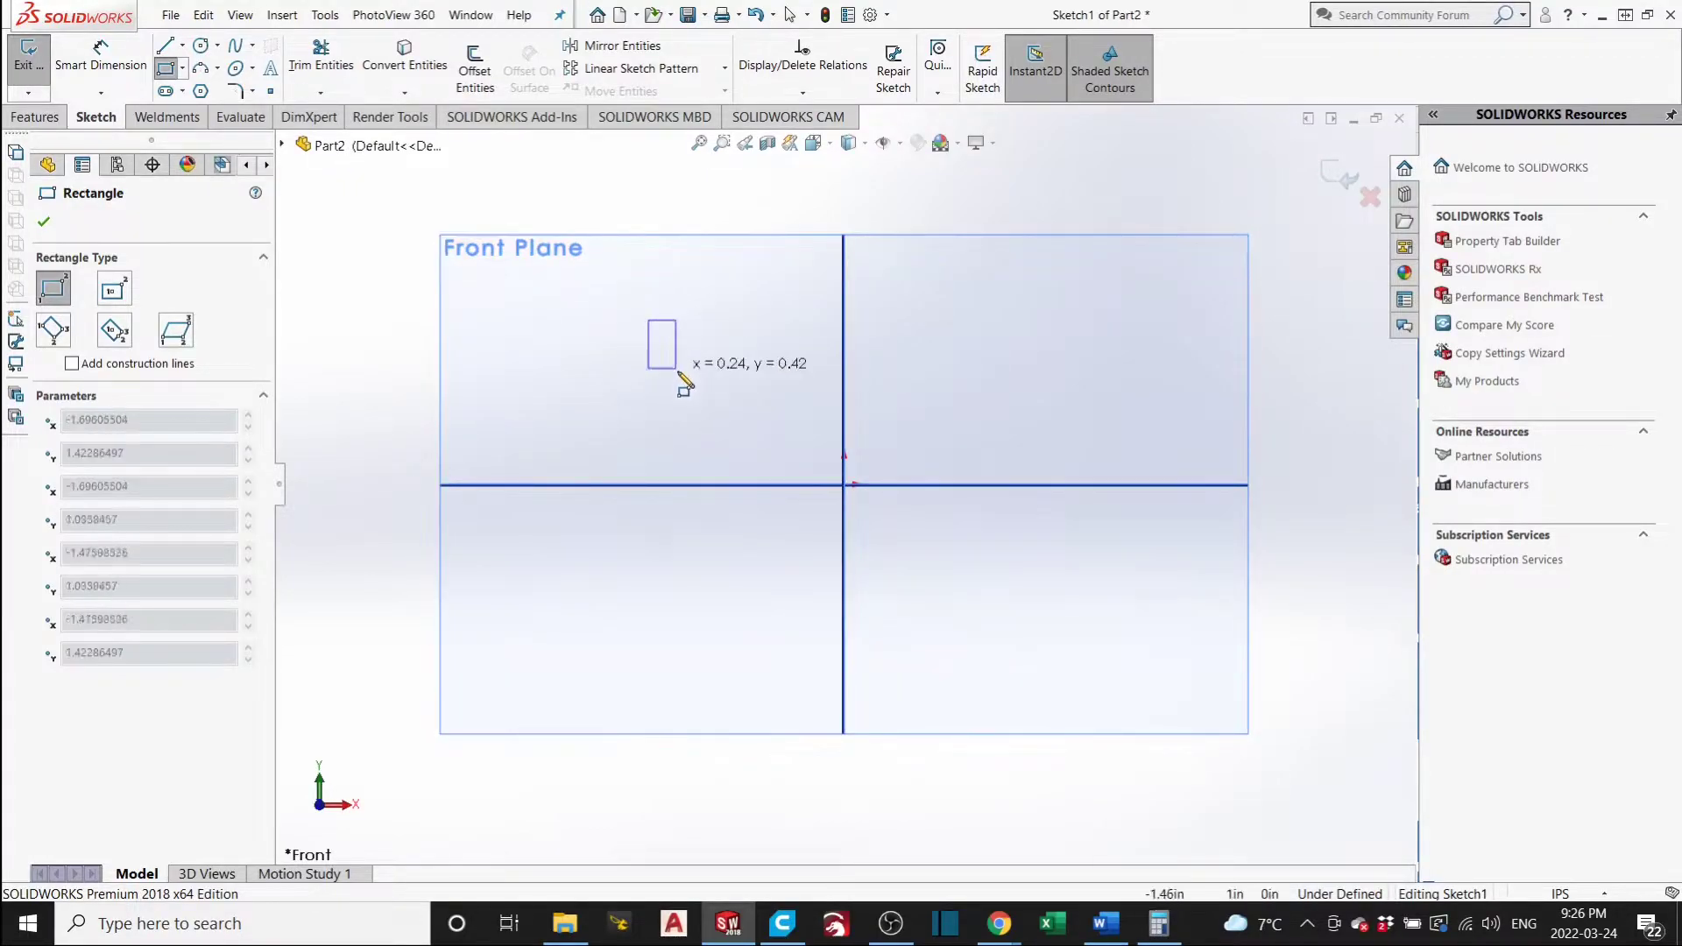
click(1101, 650)
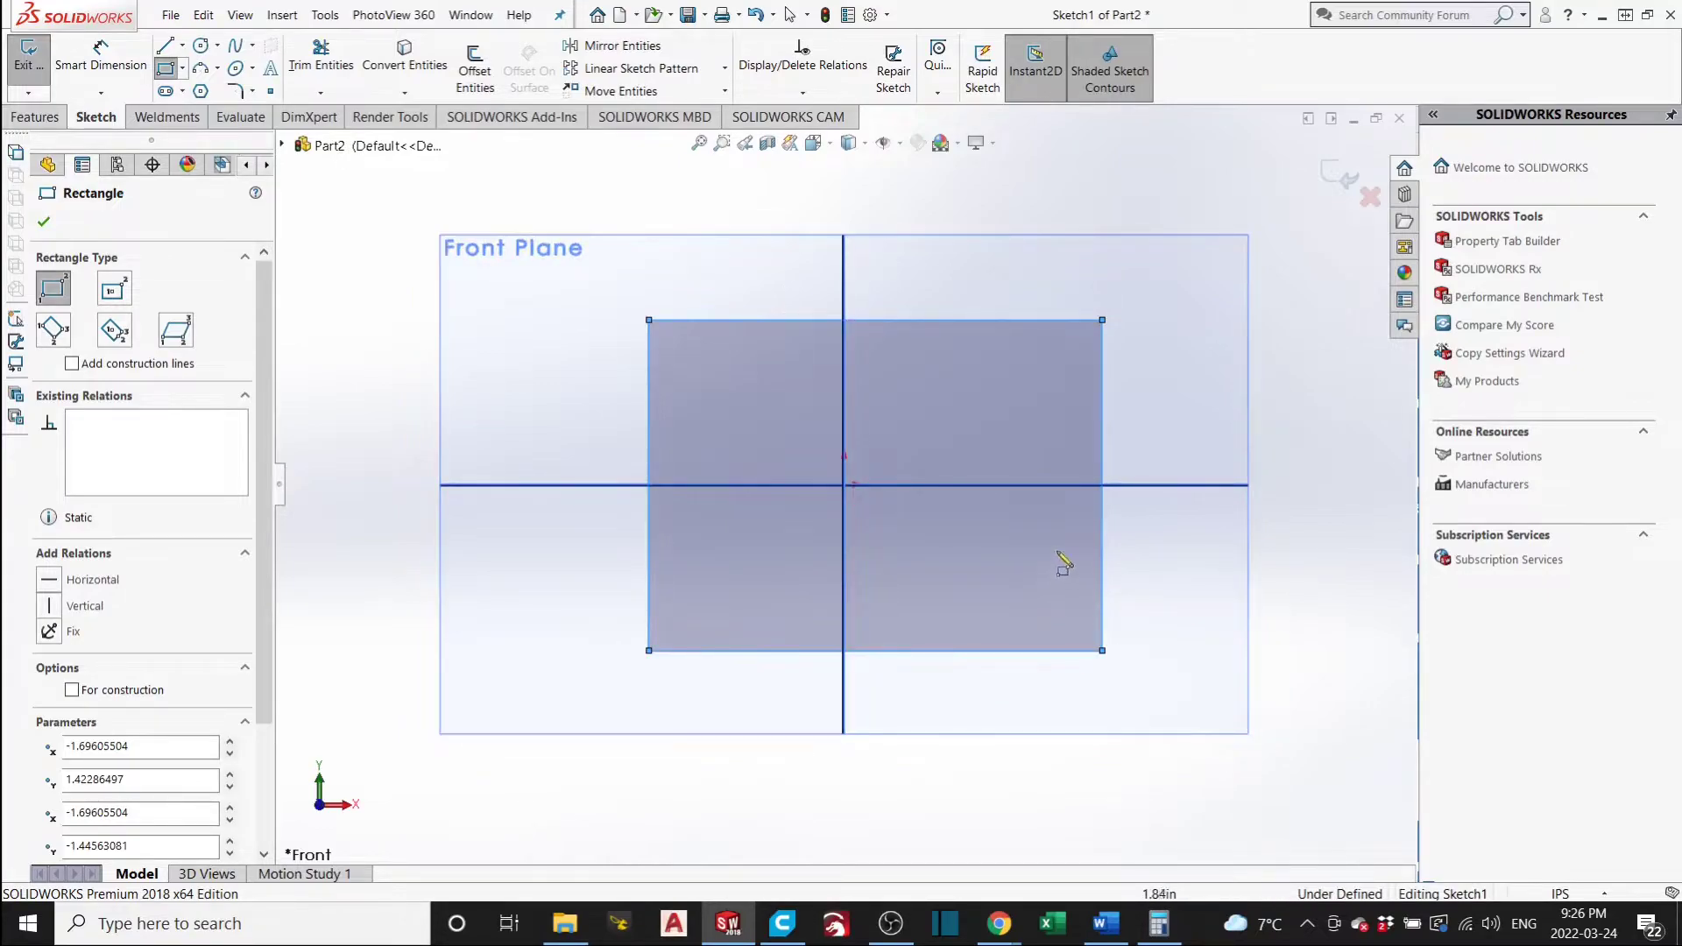
key(Escape)
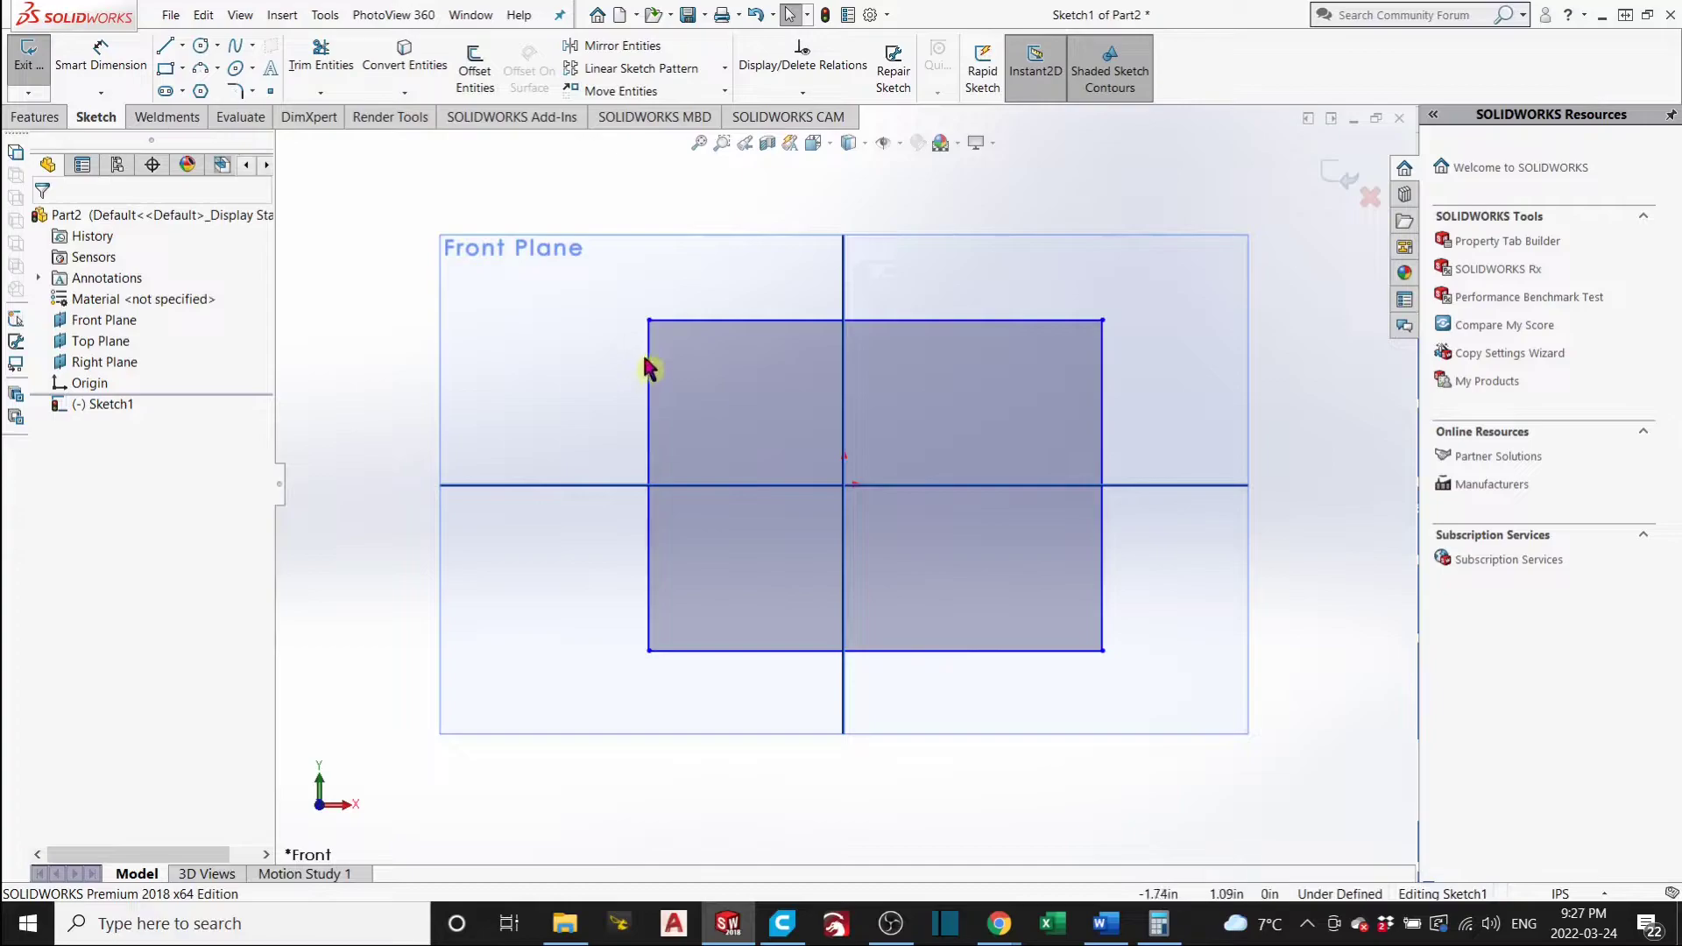
Dimension the rectangle's left edge and top edge to 2 inches each.
click(110, 59)
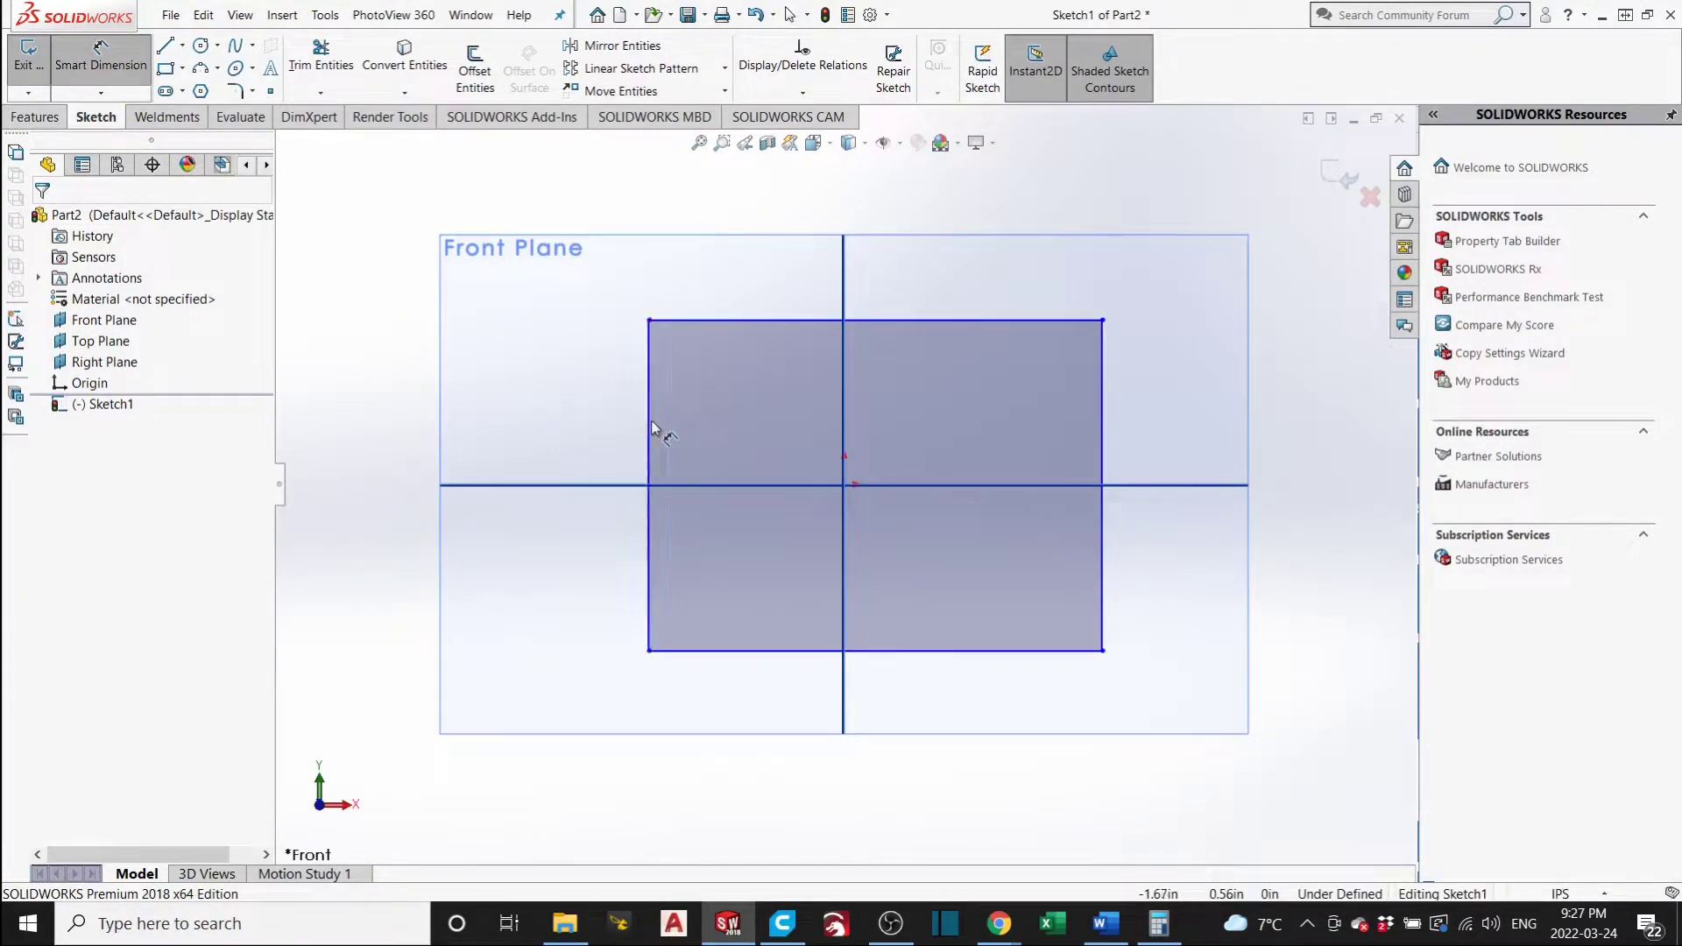
click(651, 429)
click(545, 433)
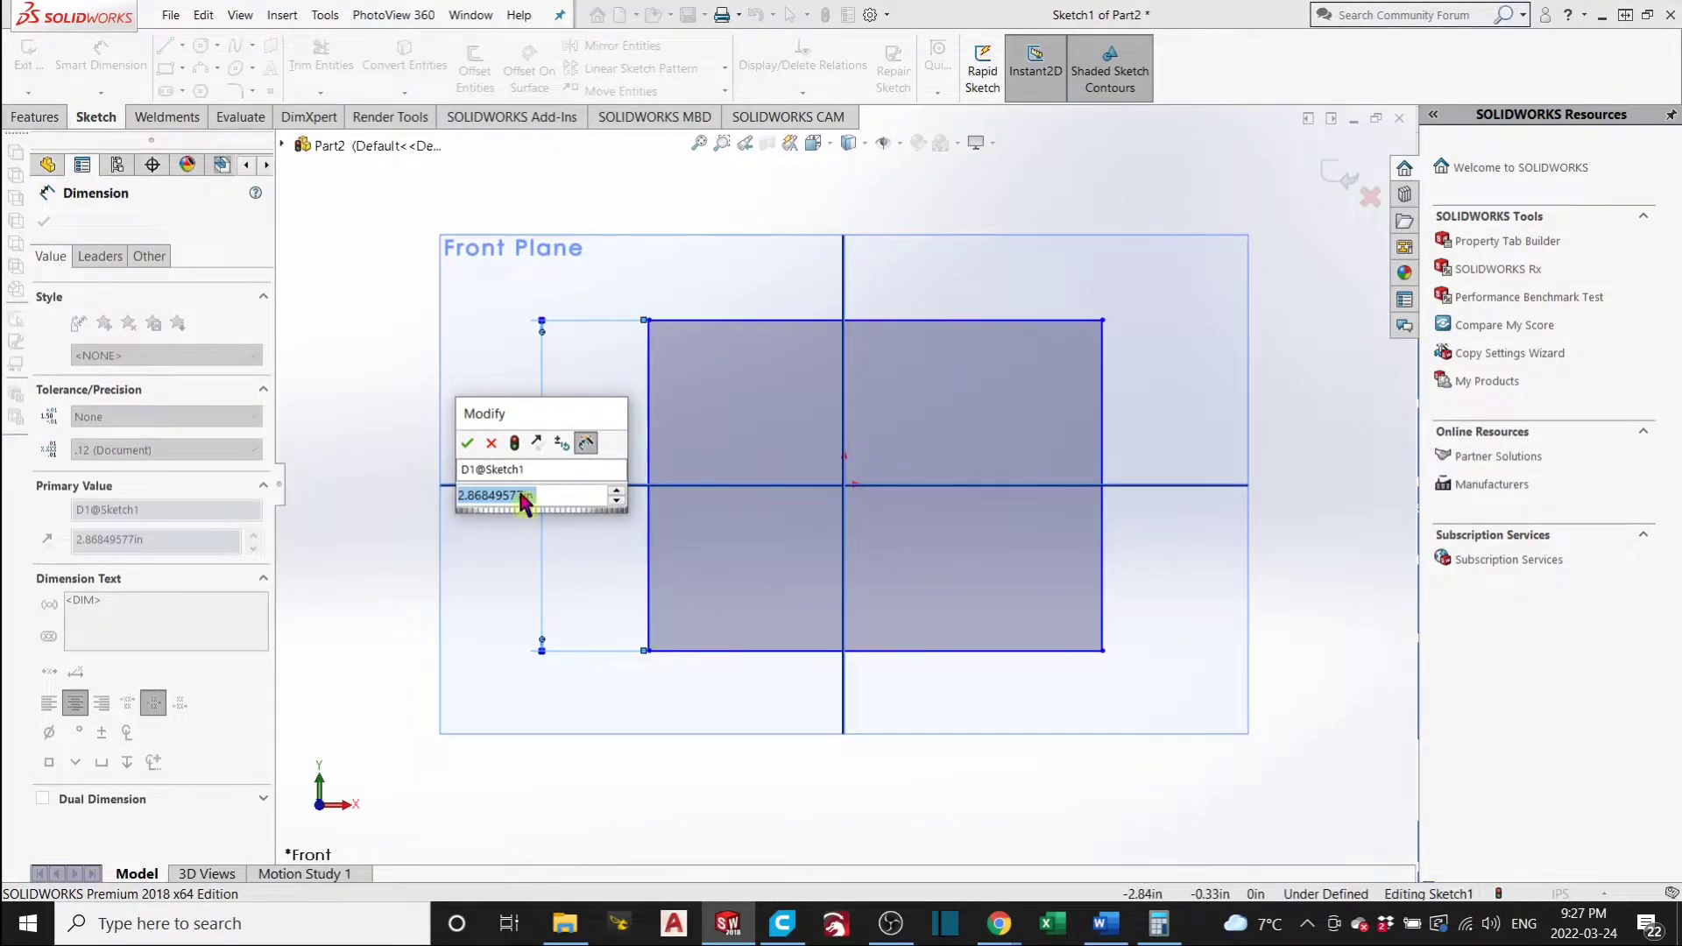
text(2)
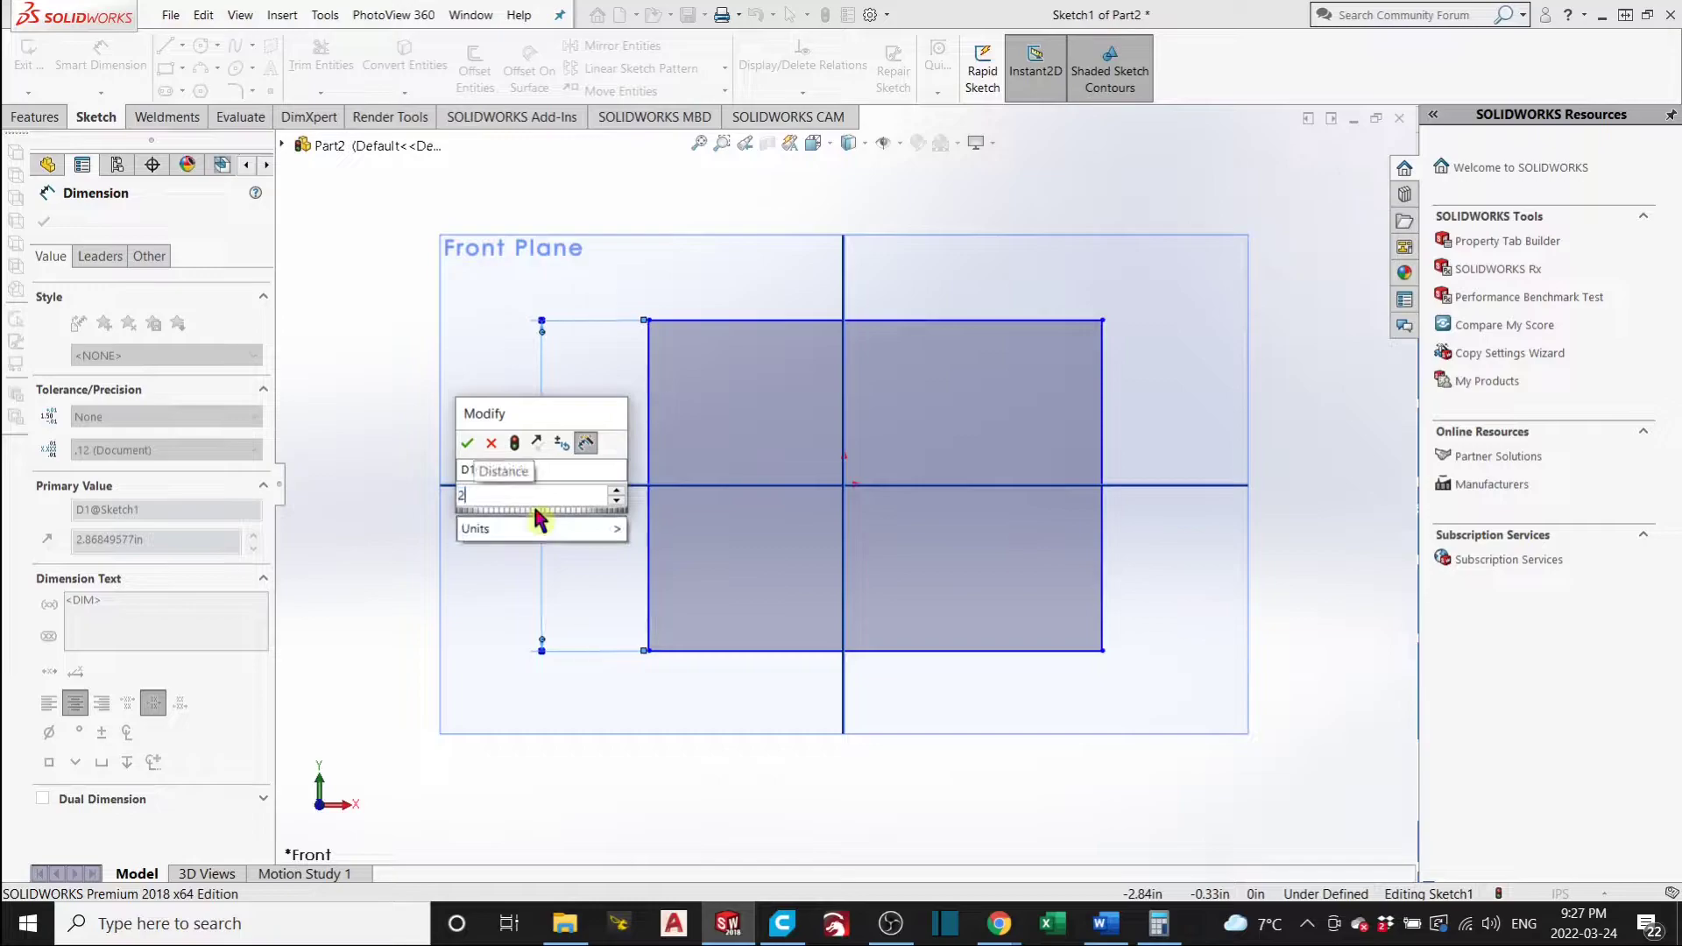
key(Return)
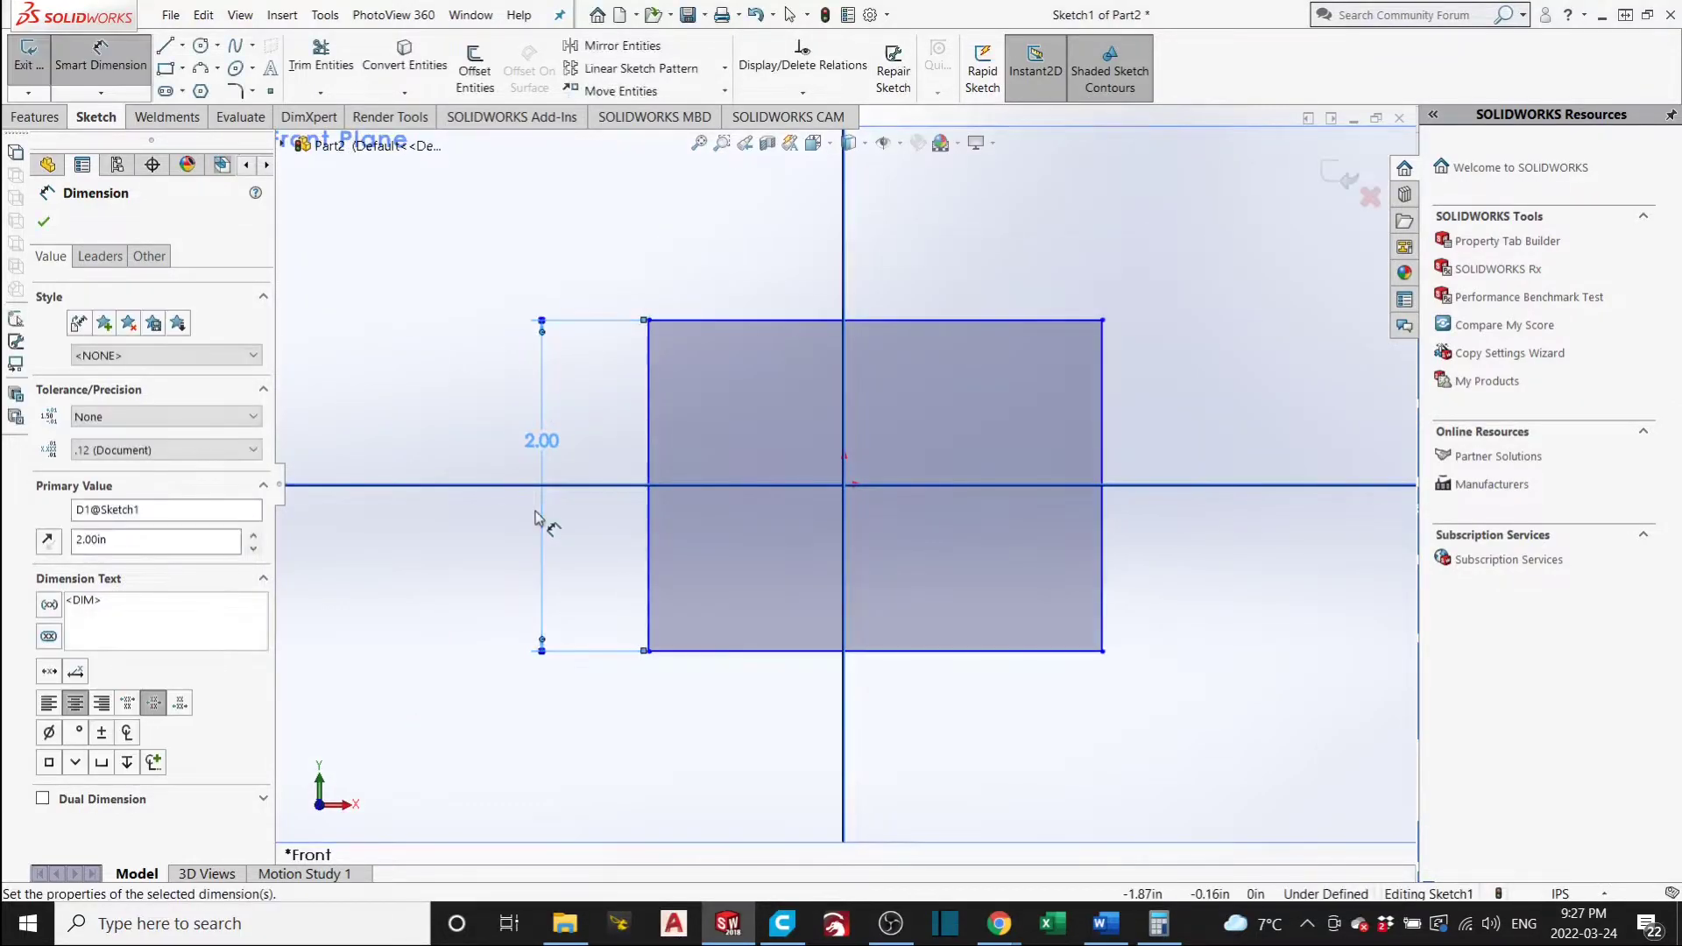
click(759, 318)
click(792, 236)
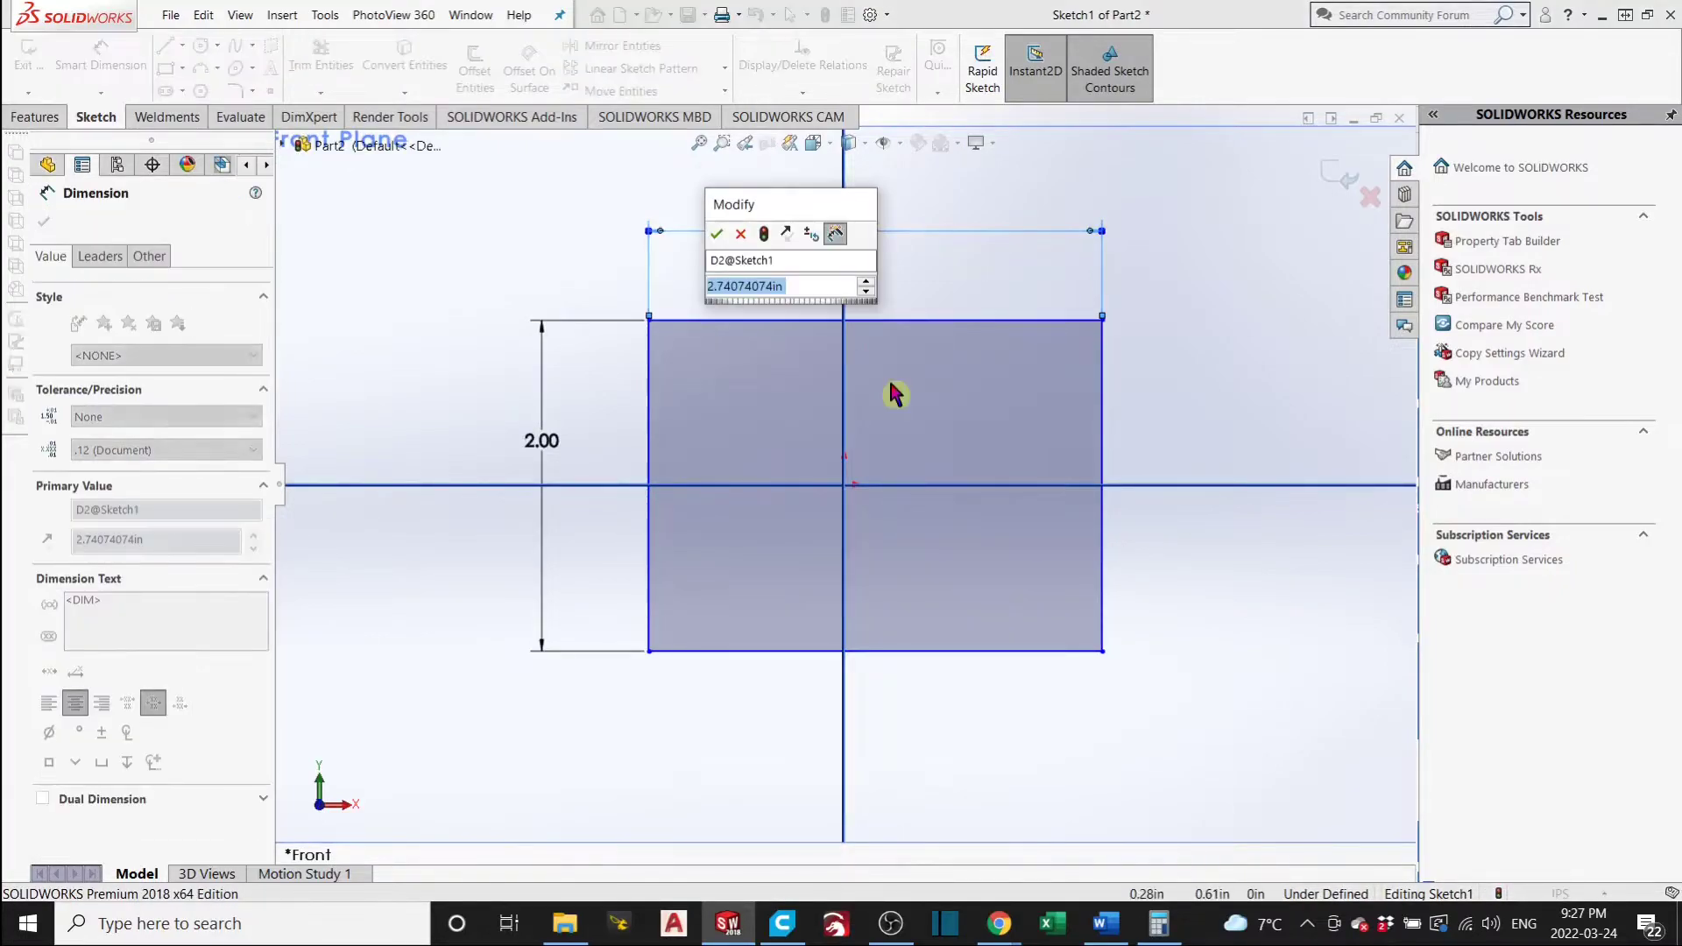
text(2)
key(Return)
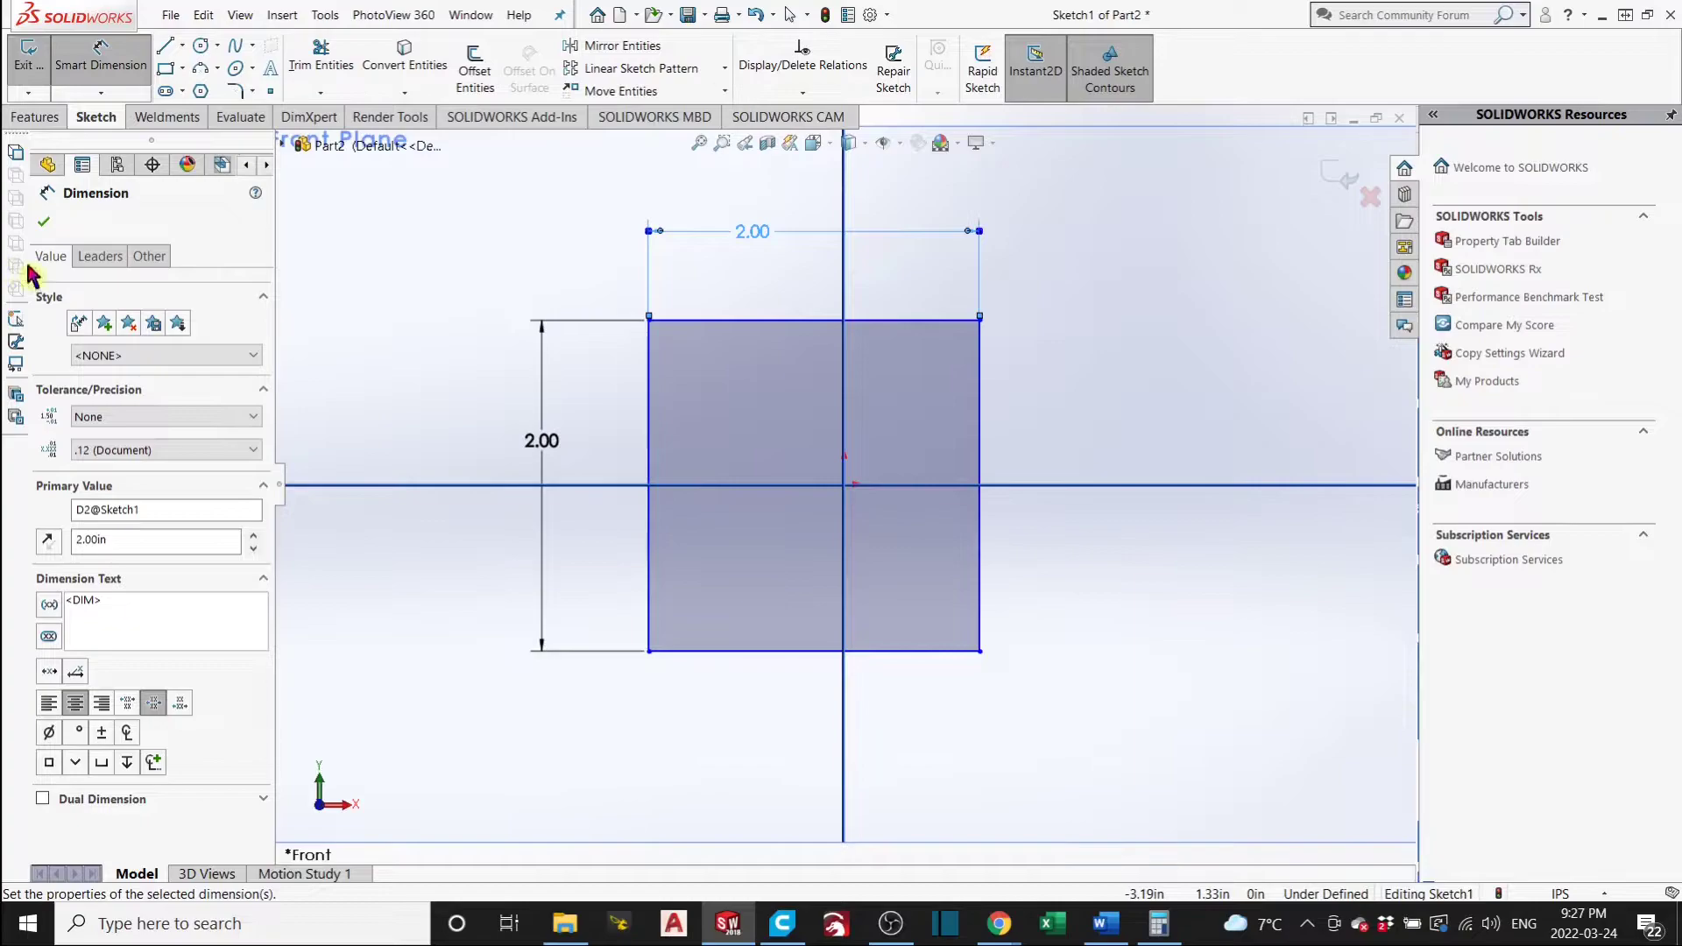
click(44, 222)
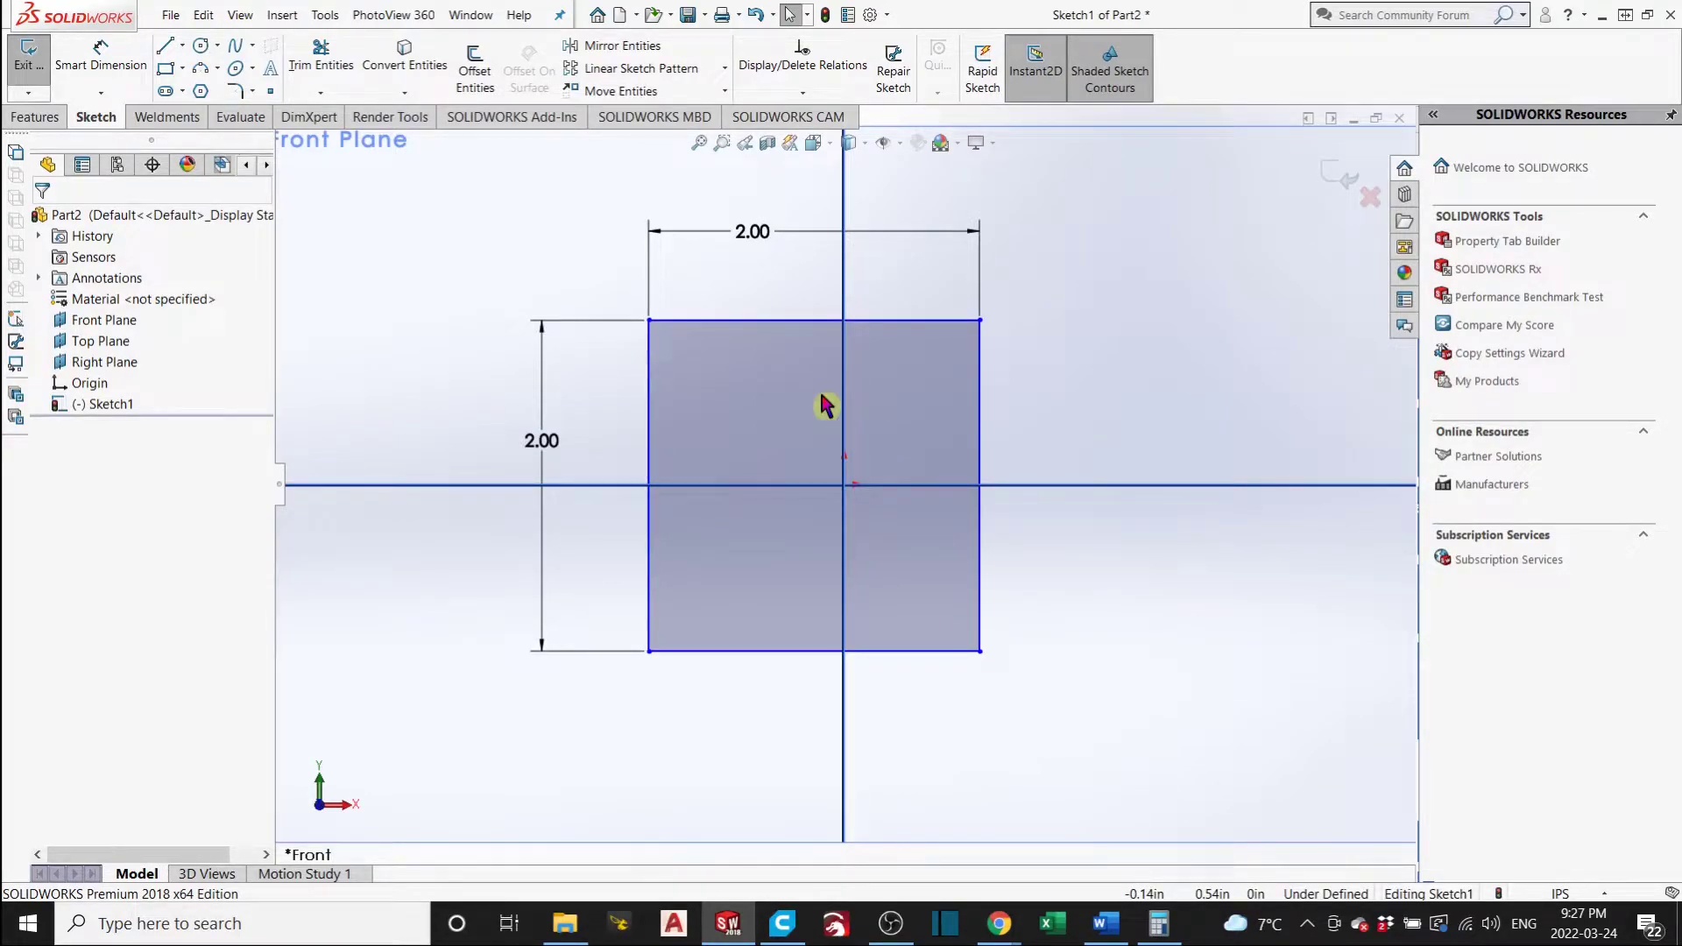
Drag the 2.00 in square until it straddles the vertical axis around the origin.
mouse_move(750, 412)
mouse_down()
mouse_move(894, 365)
mouse_move(987, 448)
mouse_move(1174, 357)
mouse_up()
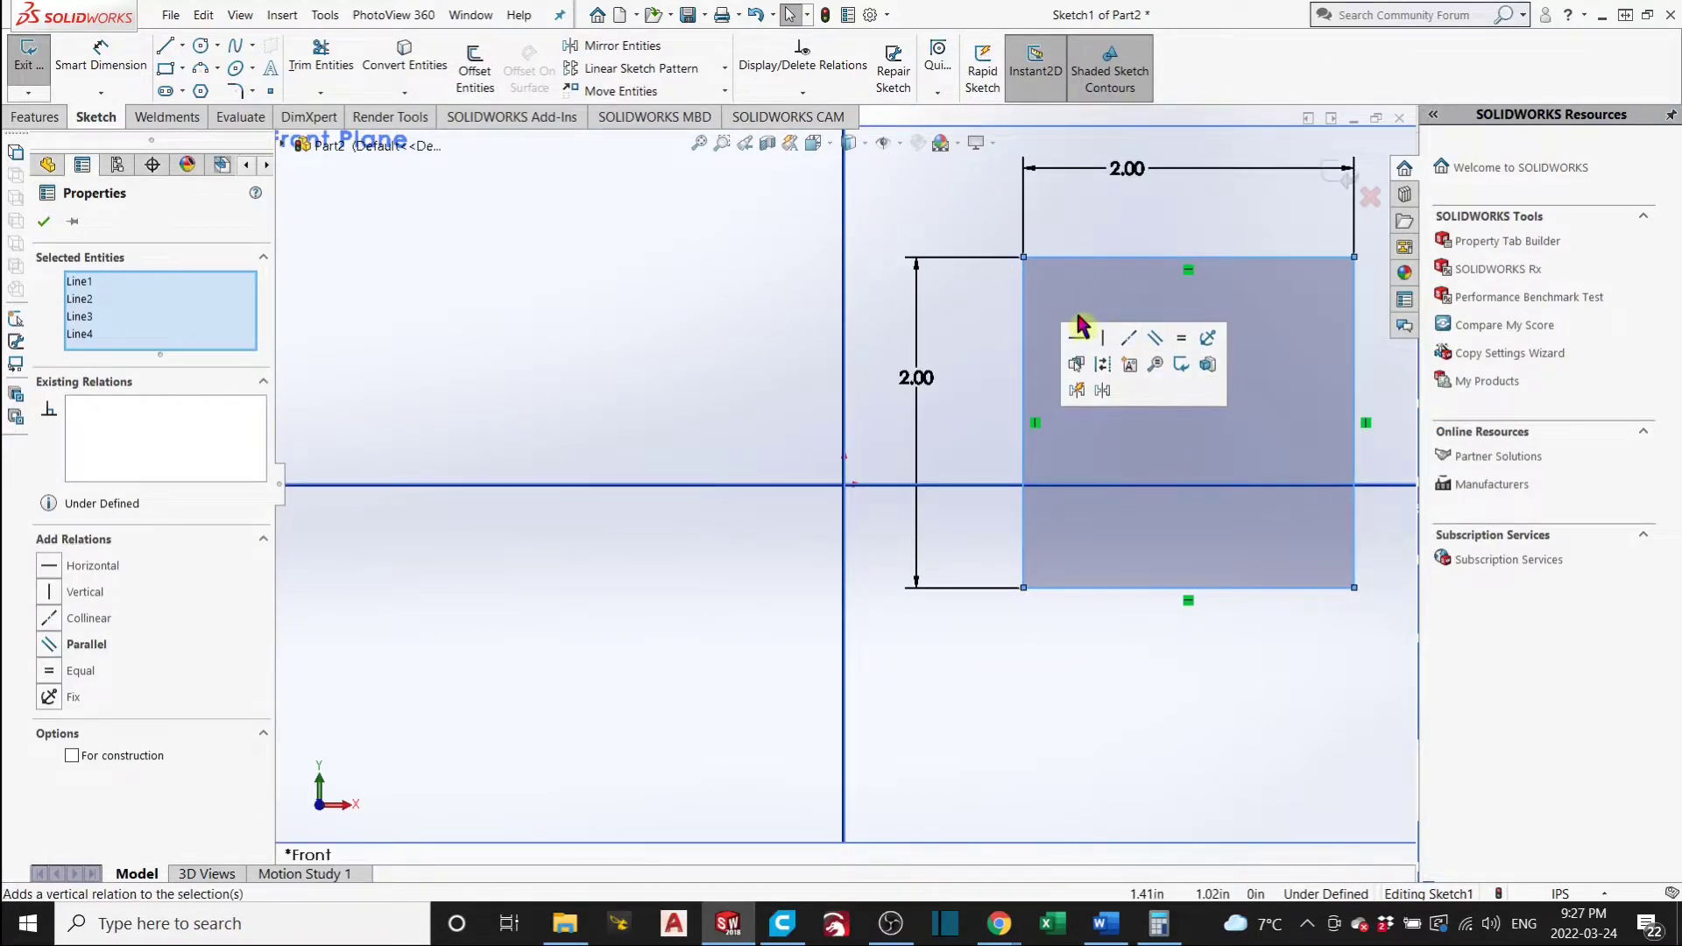
mouse_move(1083, 292)
mouse_down()
mouse_move(1021, 286)
mouse_move(998, 338)
mouse_up()
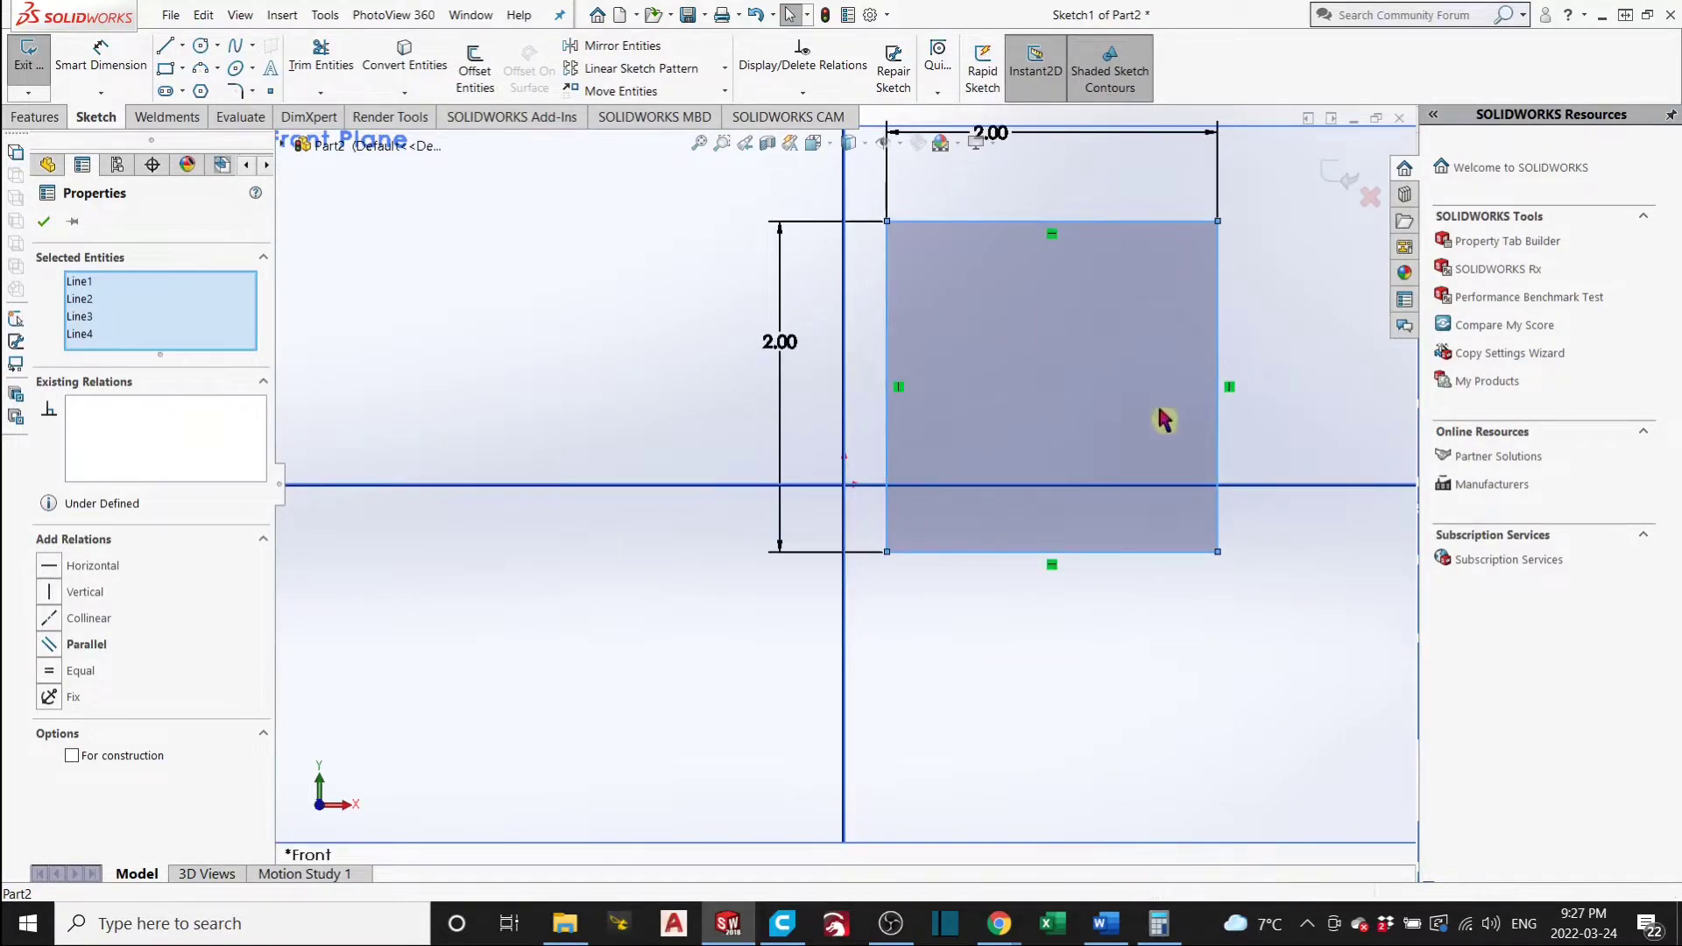
mouse_move(1164, 412)
mouse_down()
mouse_move(1013, 378)
mouse_move(1002, 477)
mouse_move(954, 432)
mouse_move(968, 458)
mouse_move(963, 427)
mouse_move(987, 455)
mouse_move(946, 431)
mouse_move(919, 454)
mouse_up()
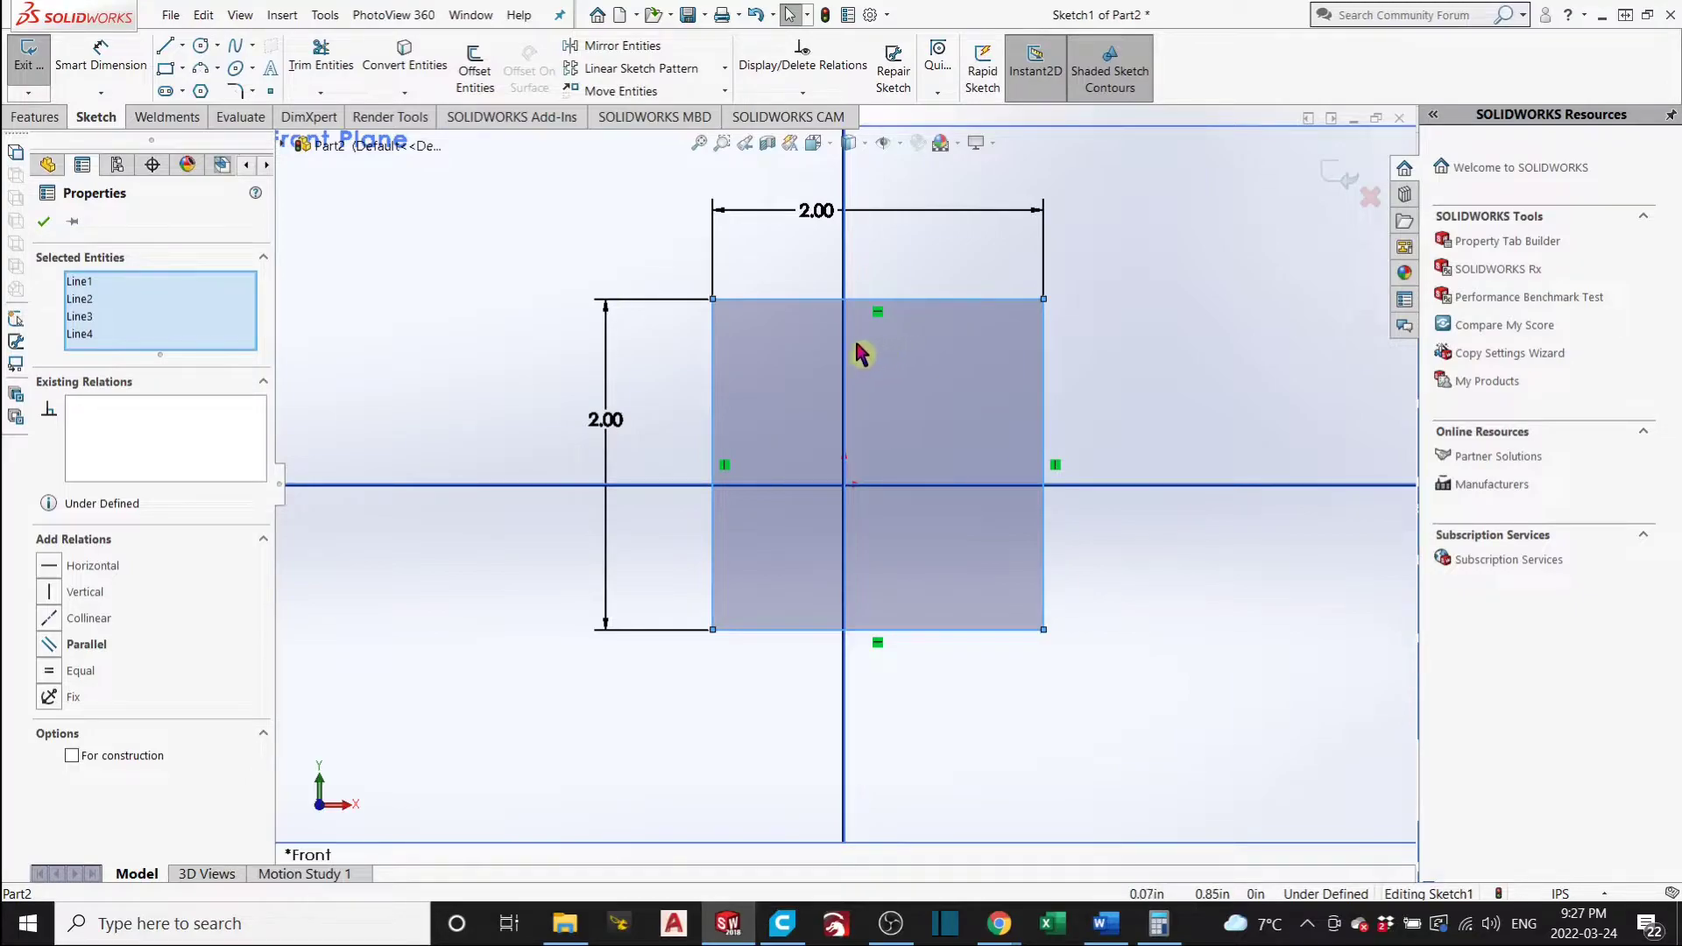
Draw two centerline diagonals: bottom-left to top-right and bottom-right to top-left.
click(182, 47)
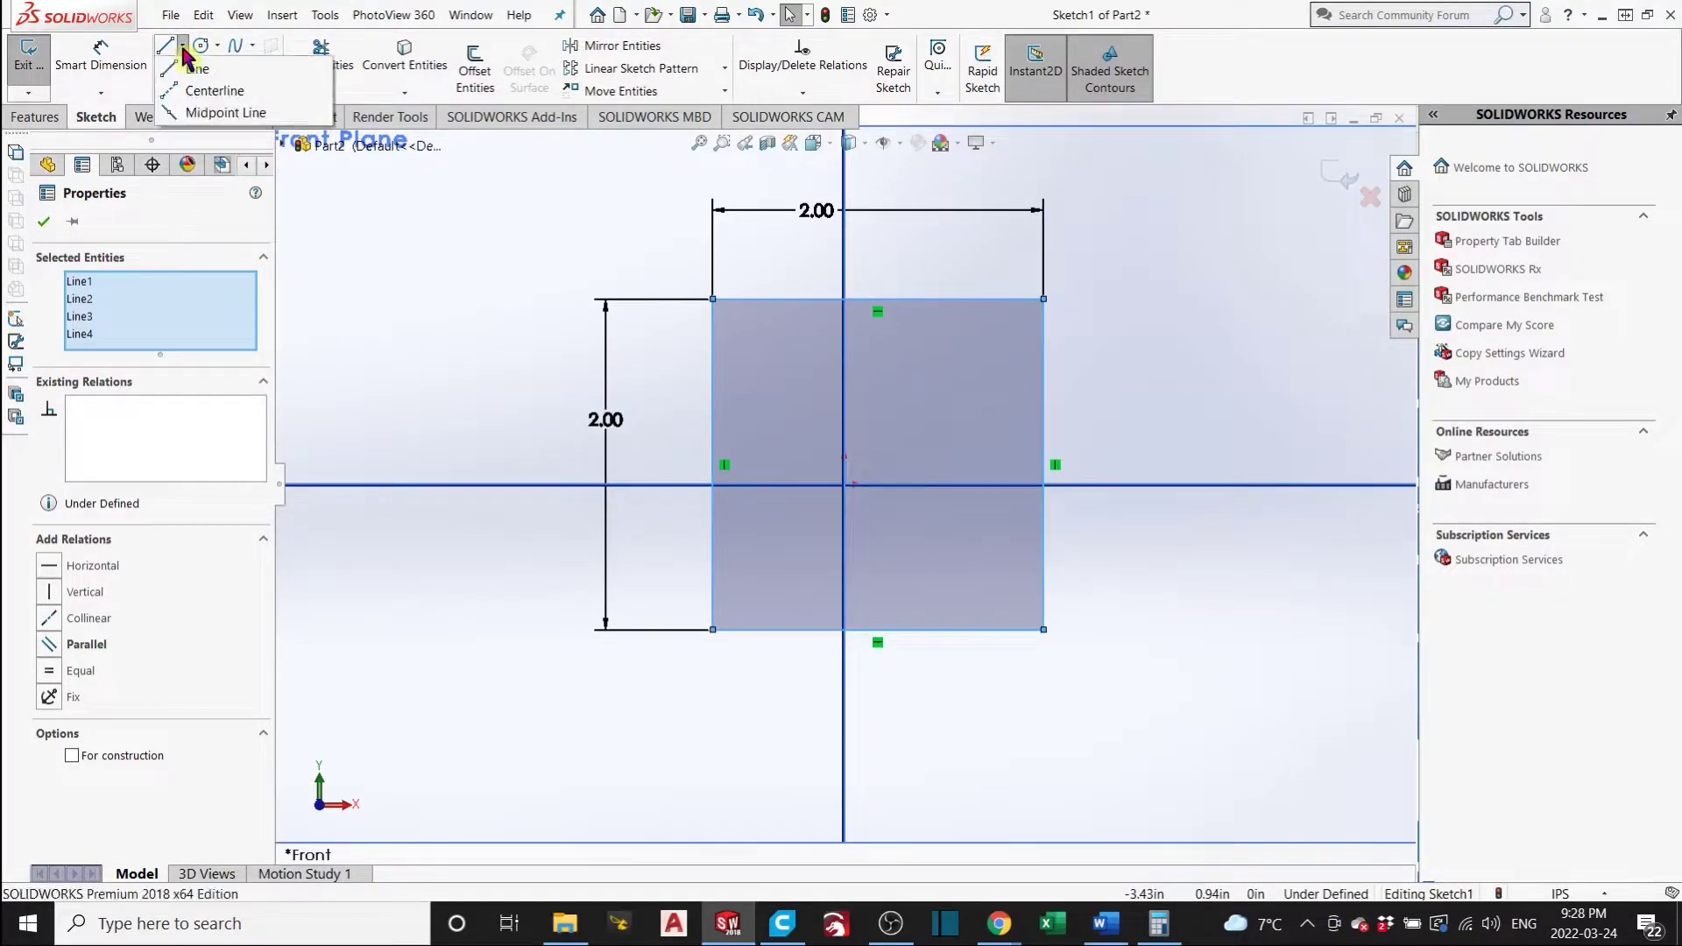
click(195, 91)
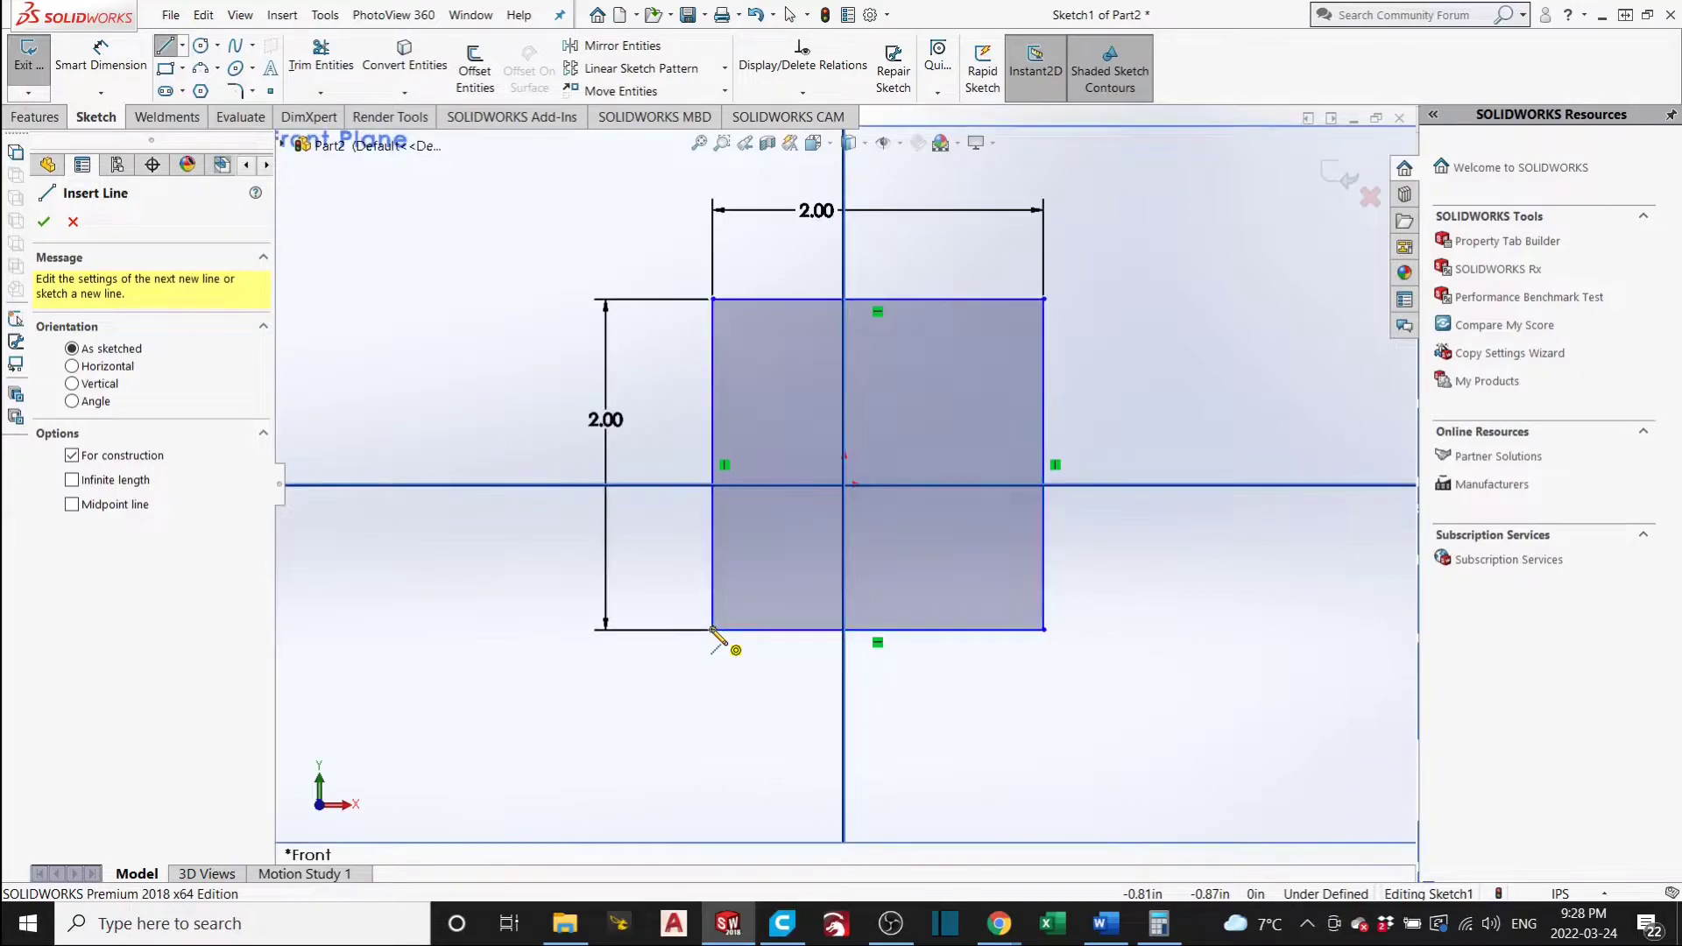
click(713, 629)
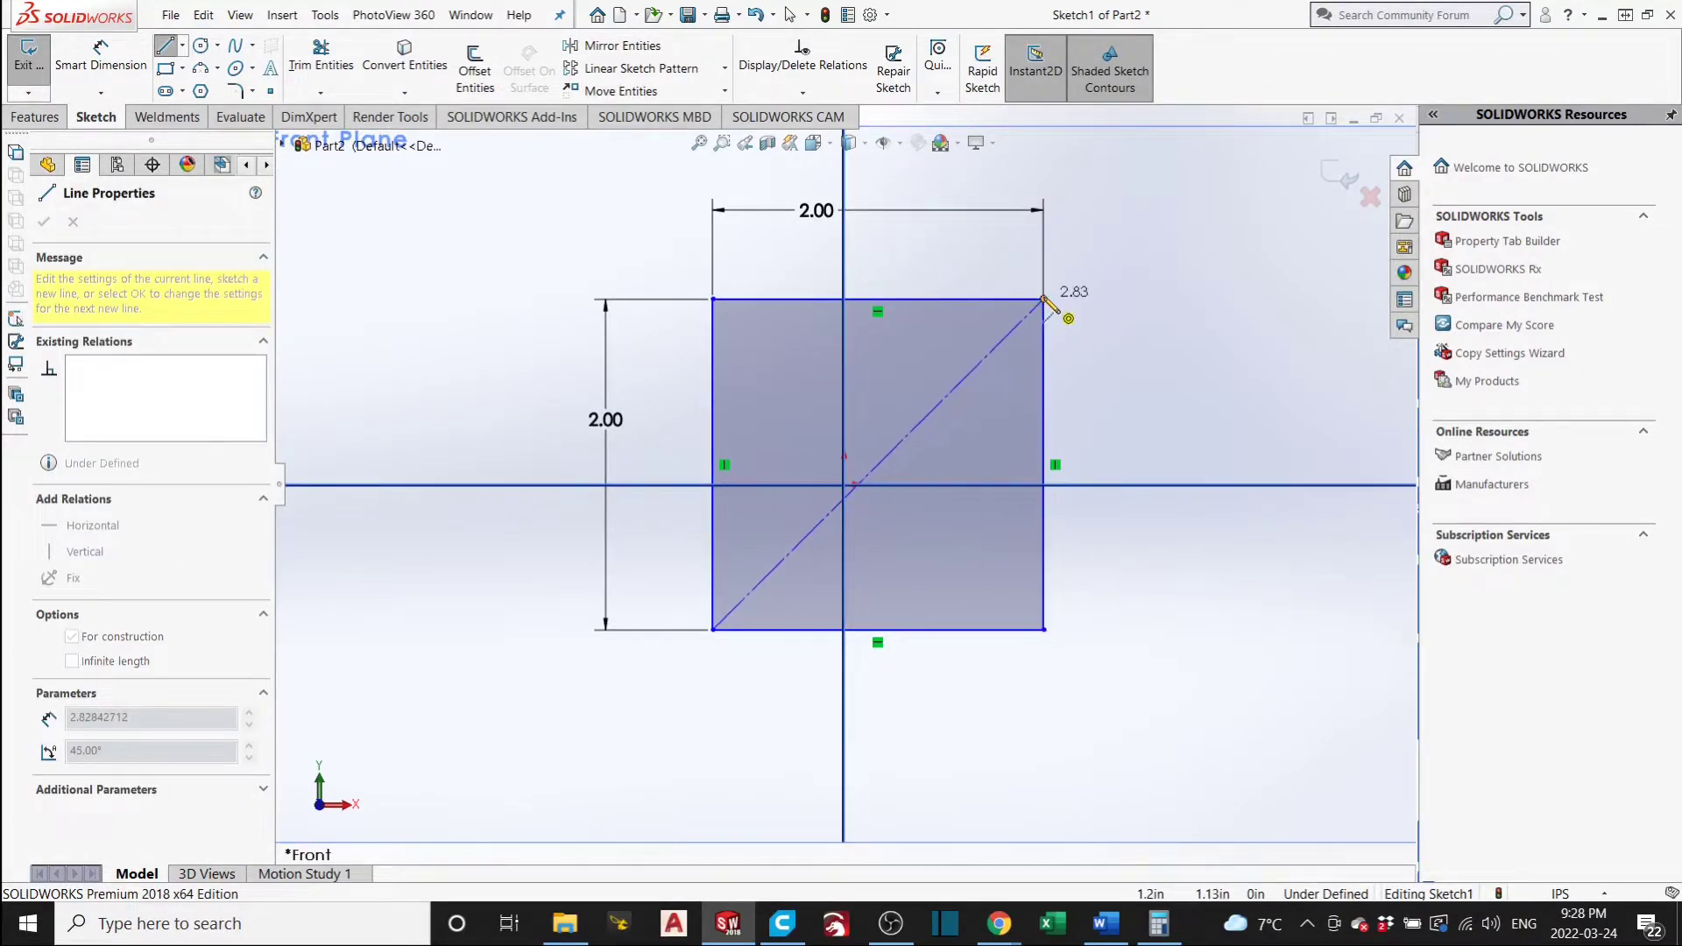
click(1044, 300)
key(Escape)
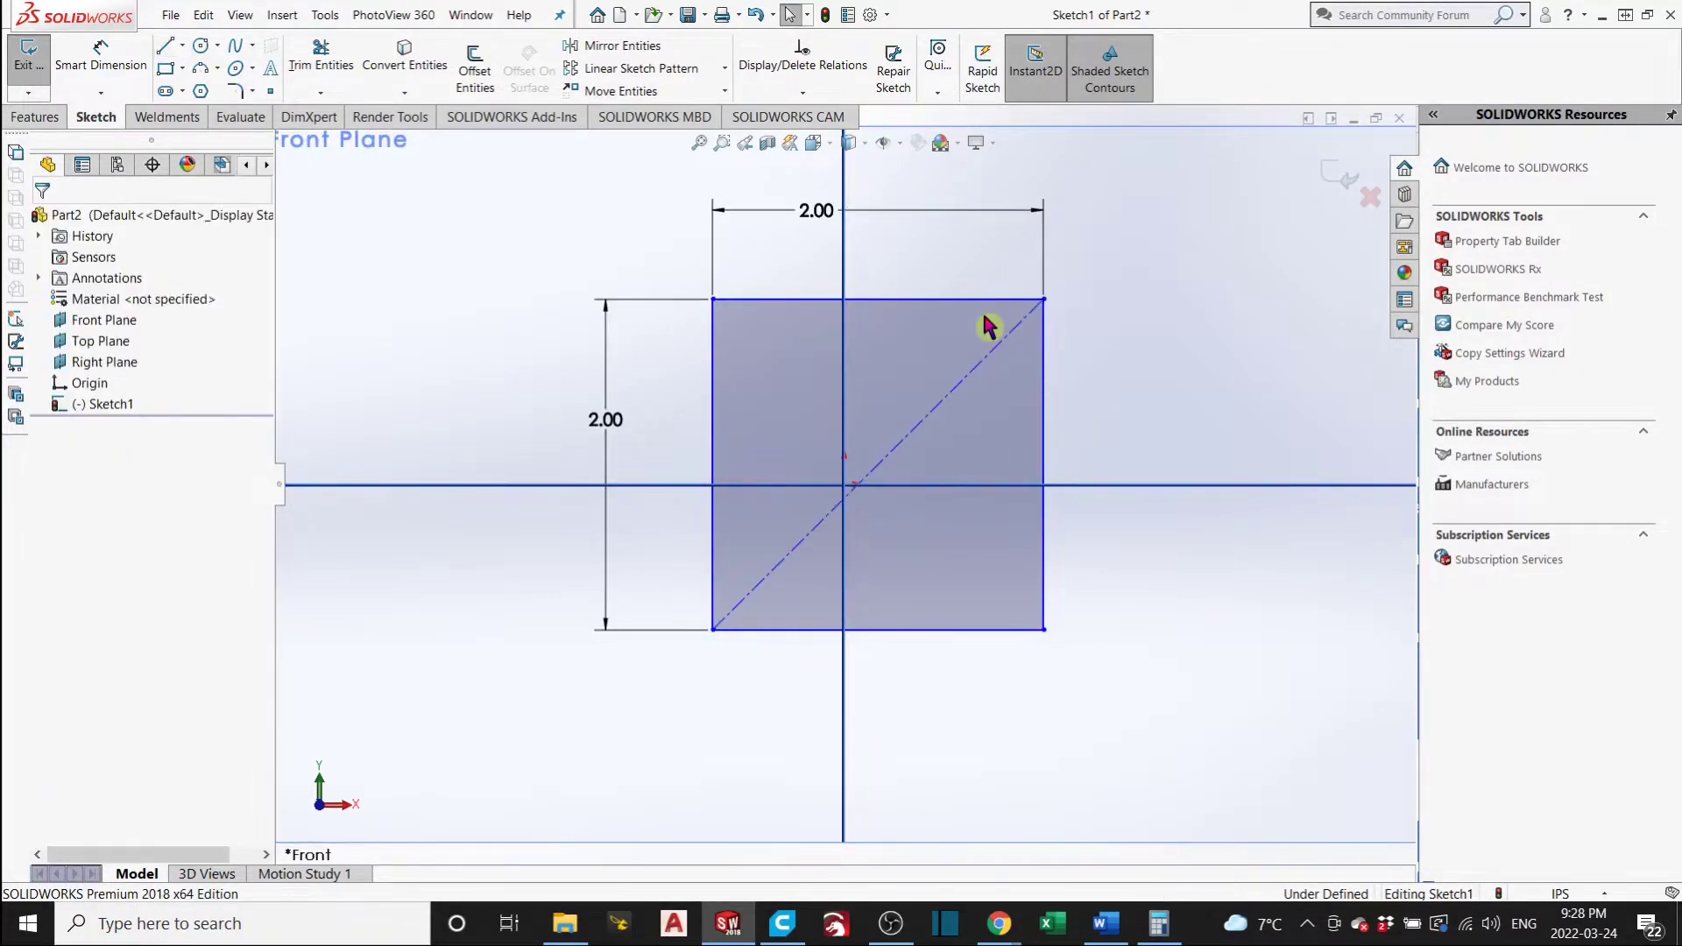
click(183, 46)
click(210, 87)
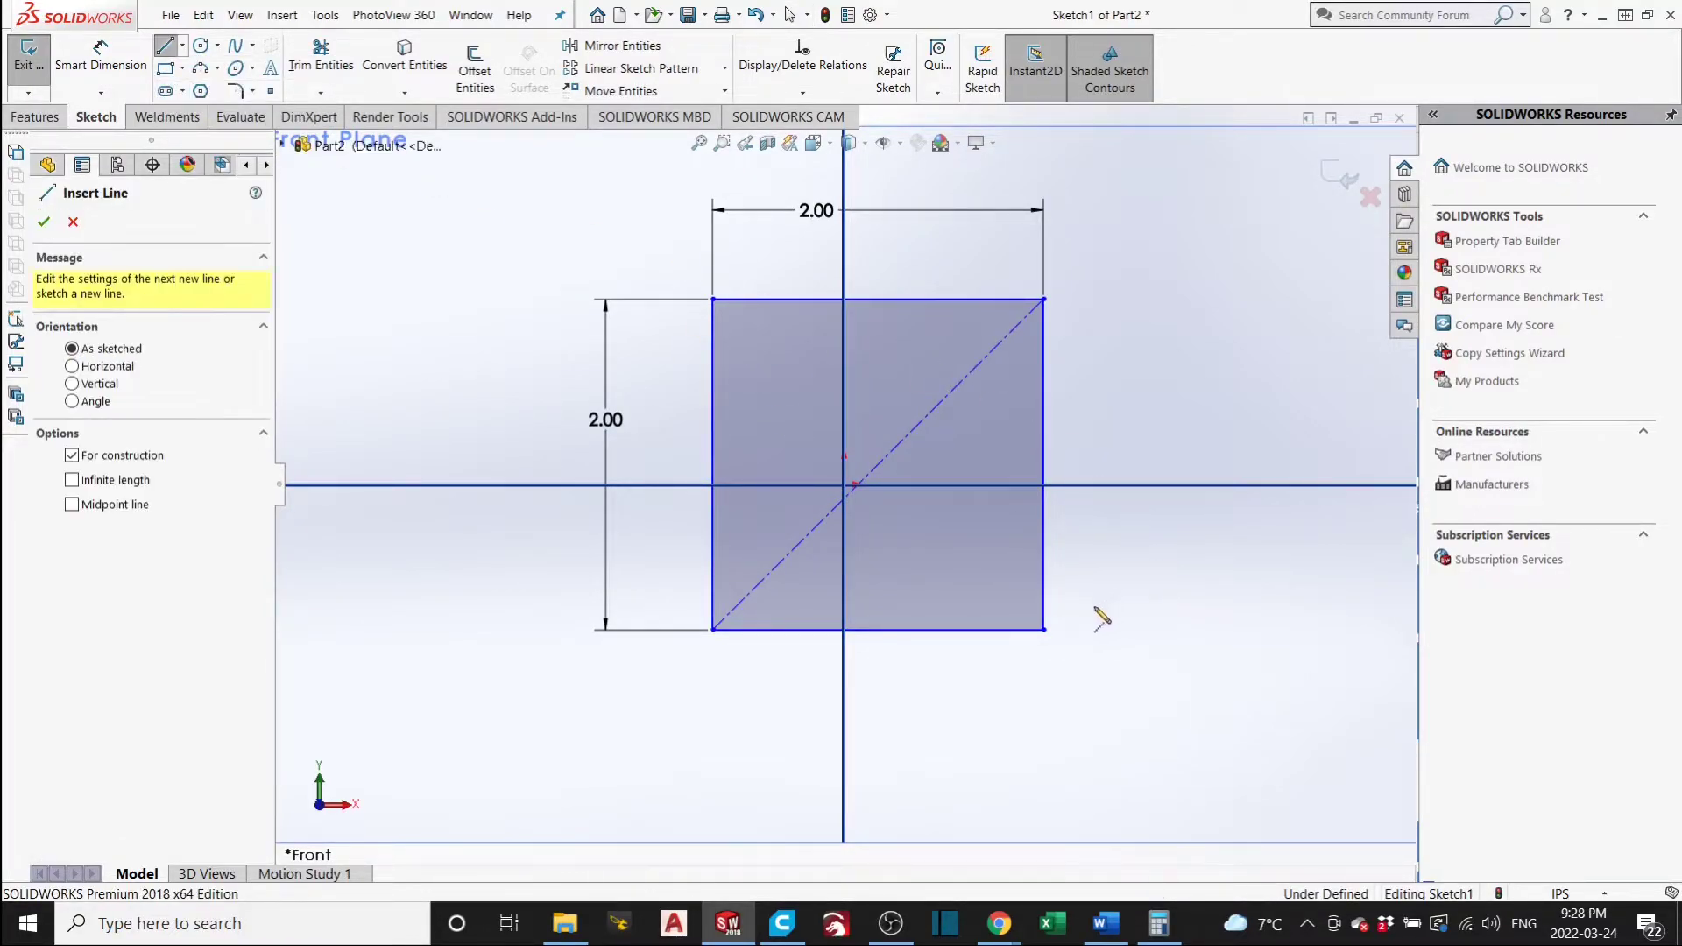
click(1044, 629)
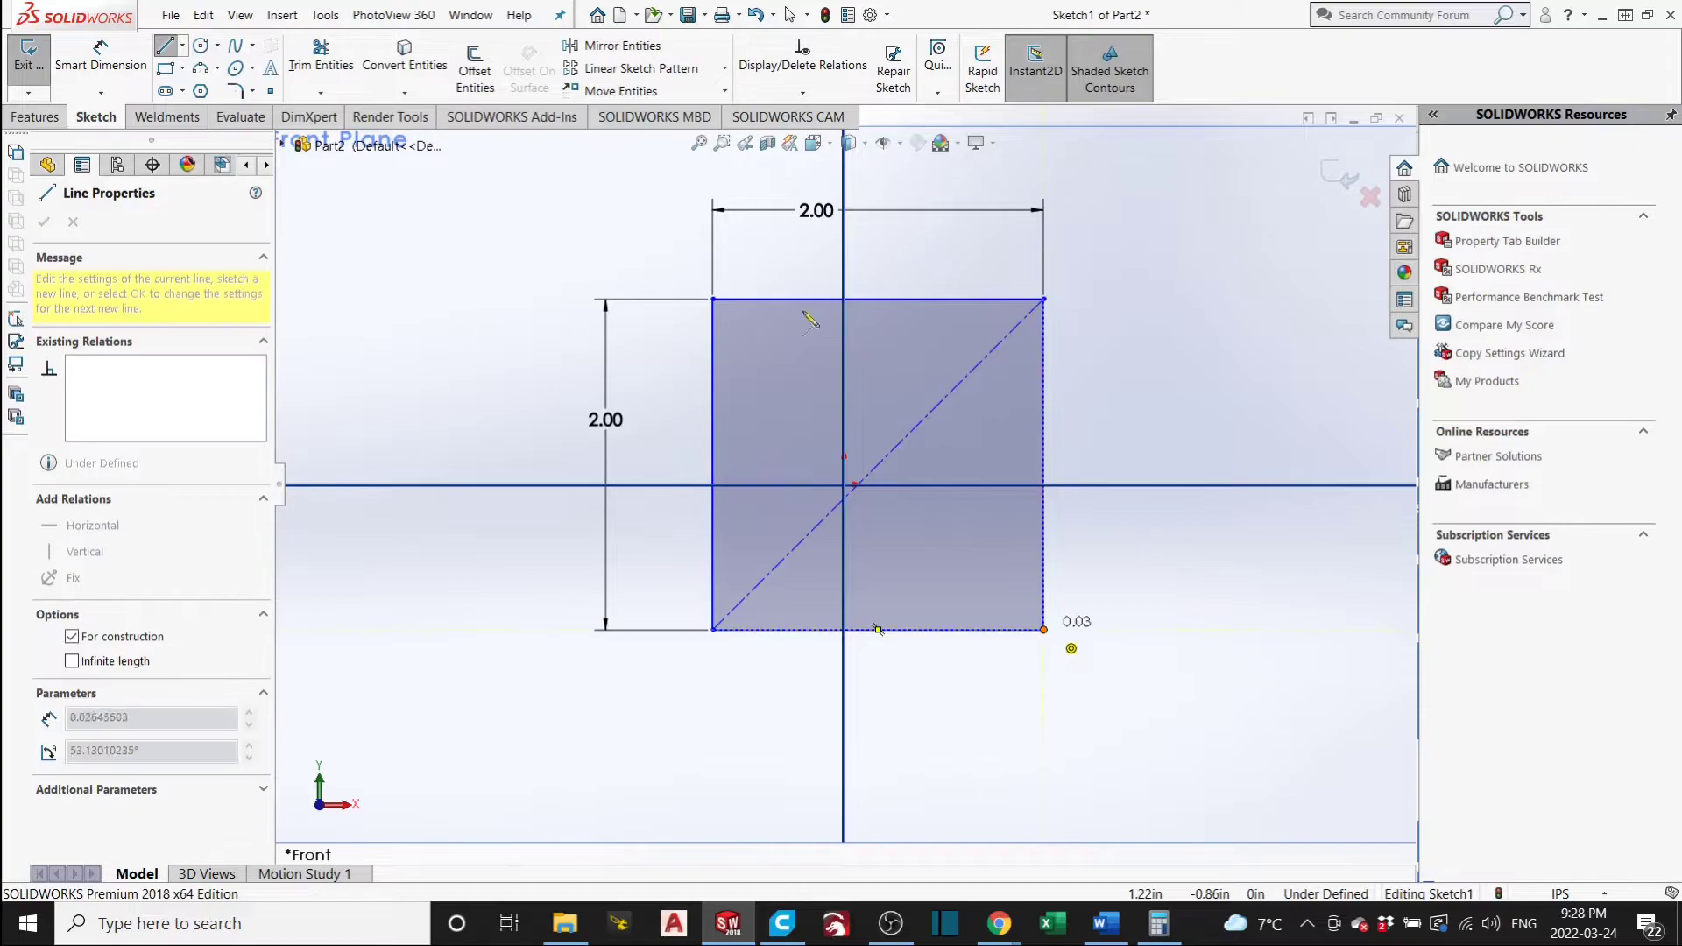
click(713, 300)
key(Escape)
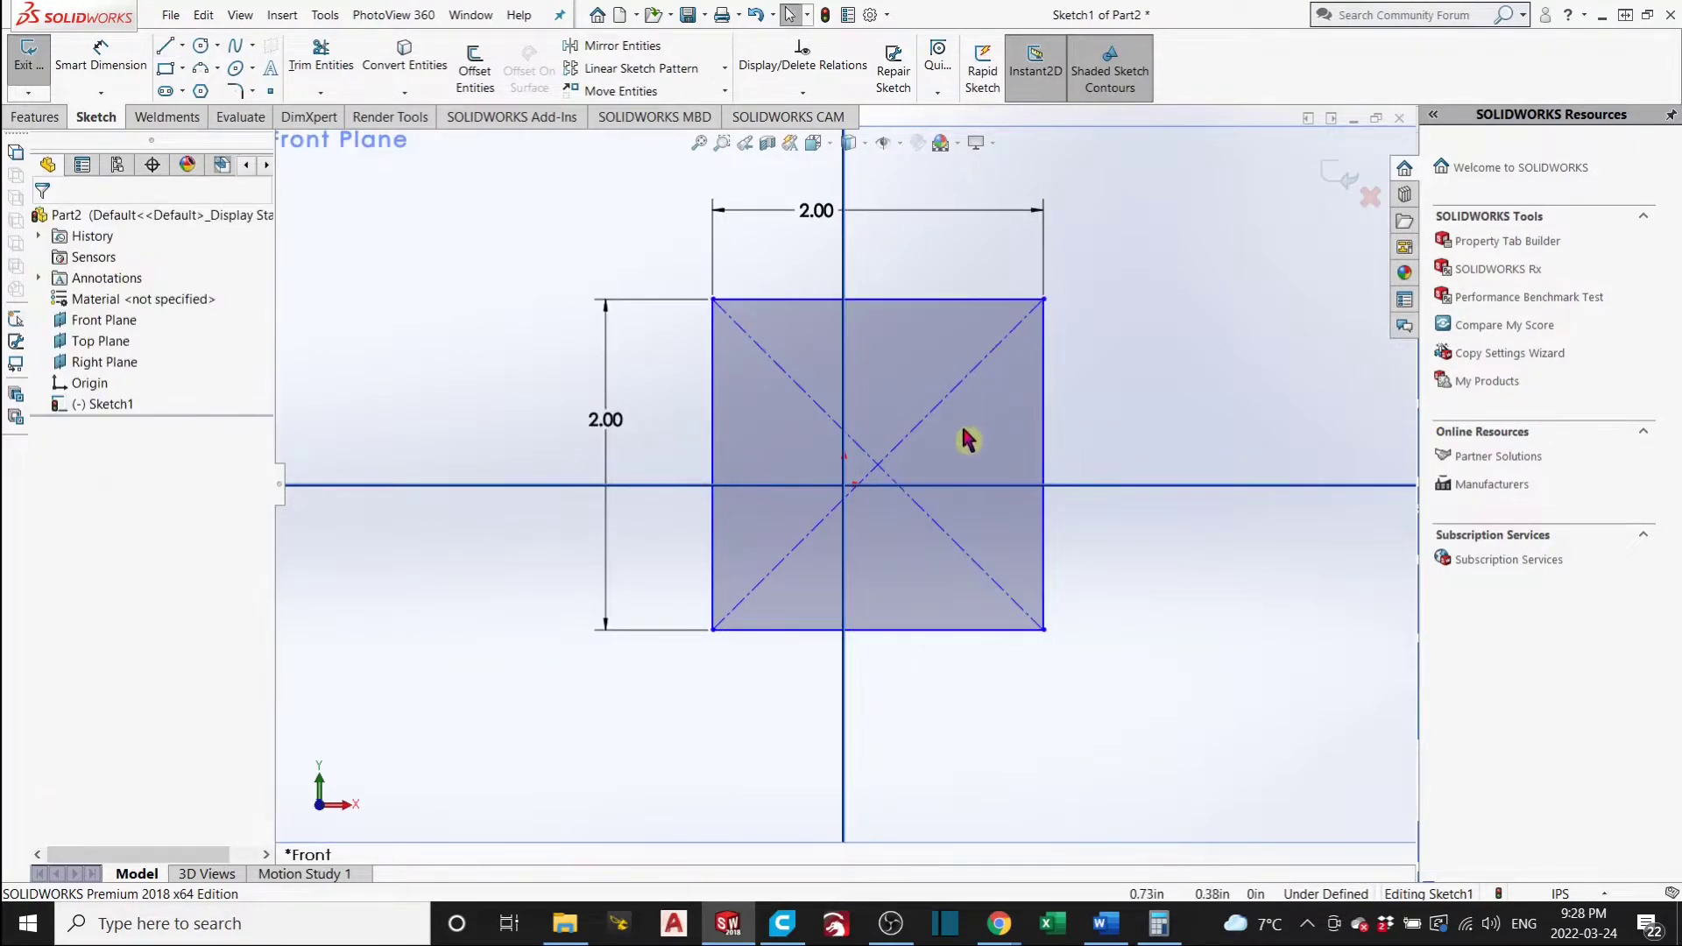
Make the diagonal's midpoint coincident with the sketch origin.
click(877, 466)
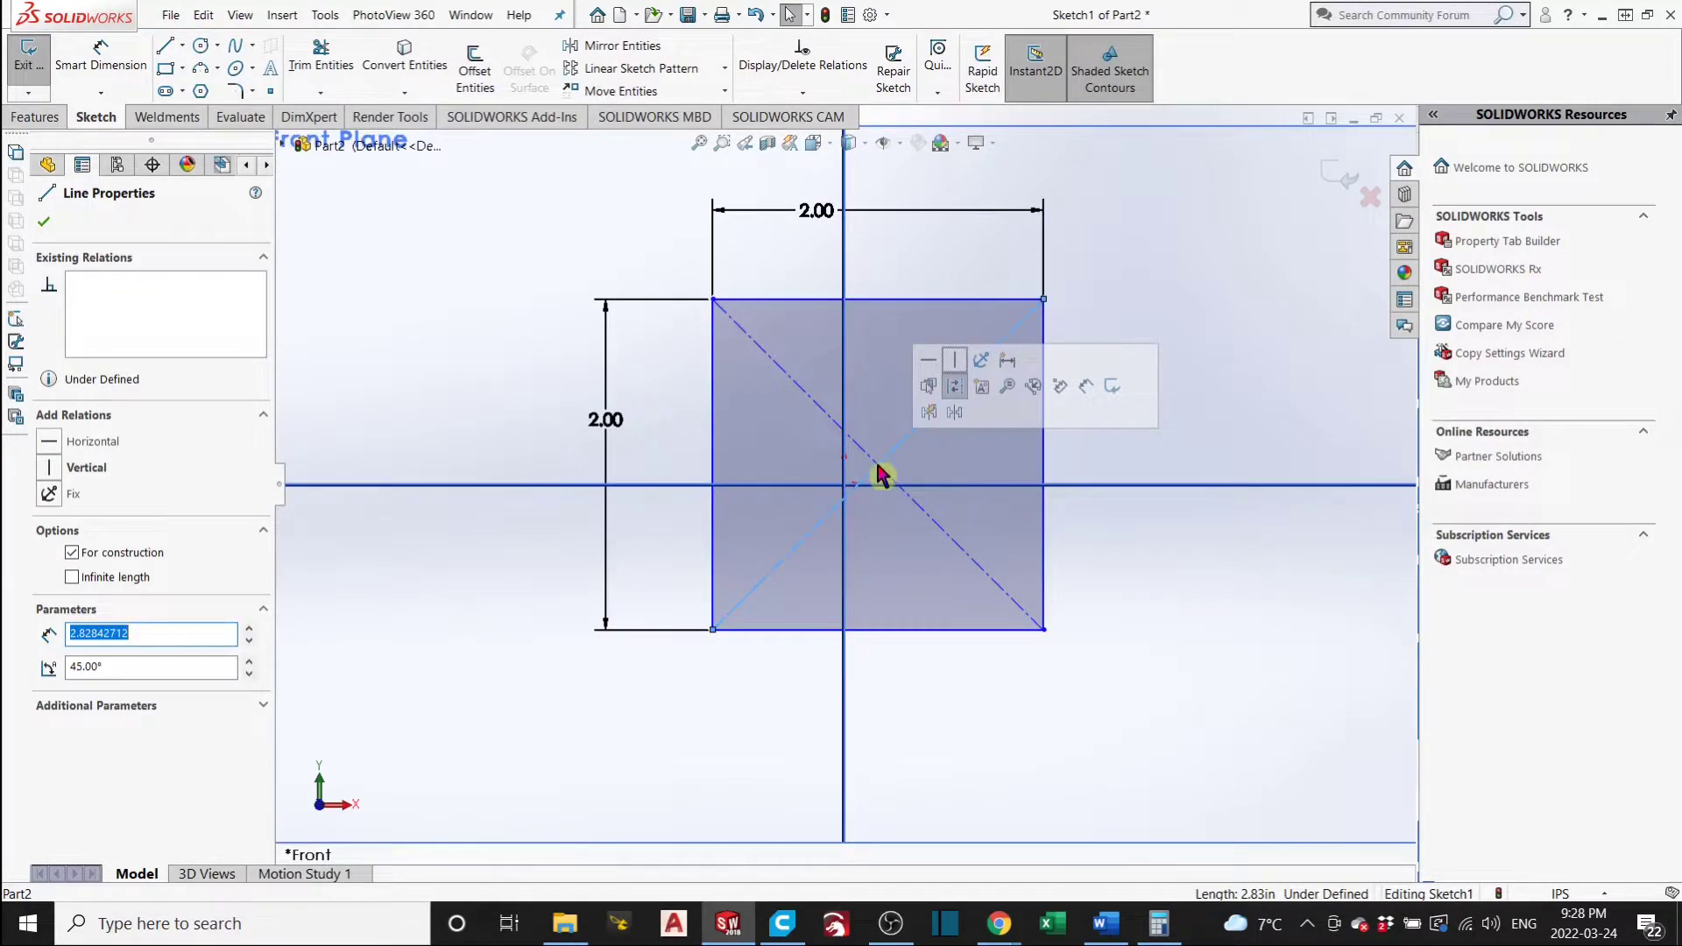
right_click(880, 474)
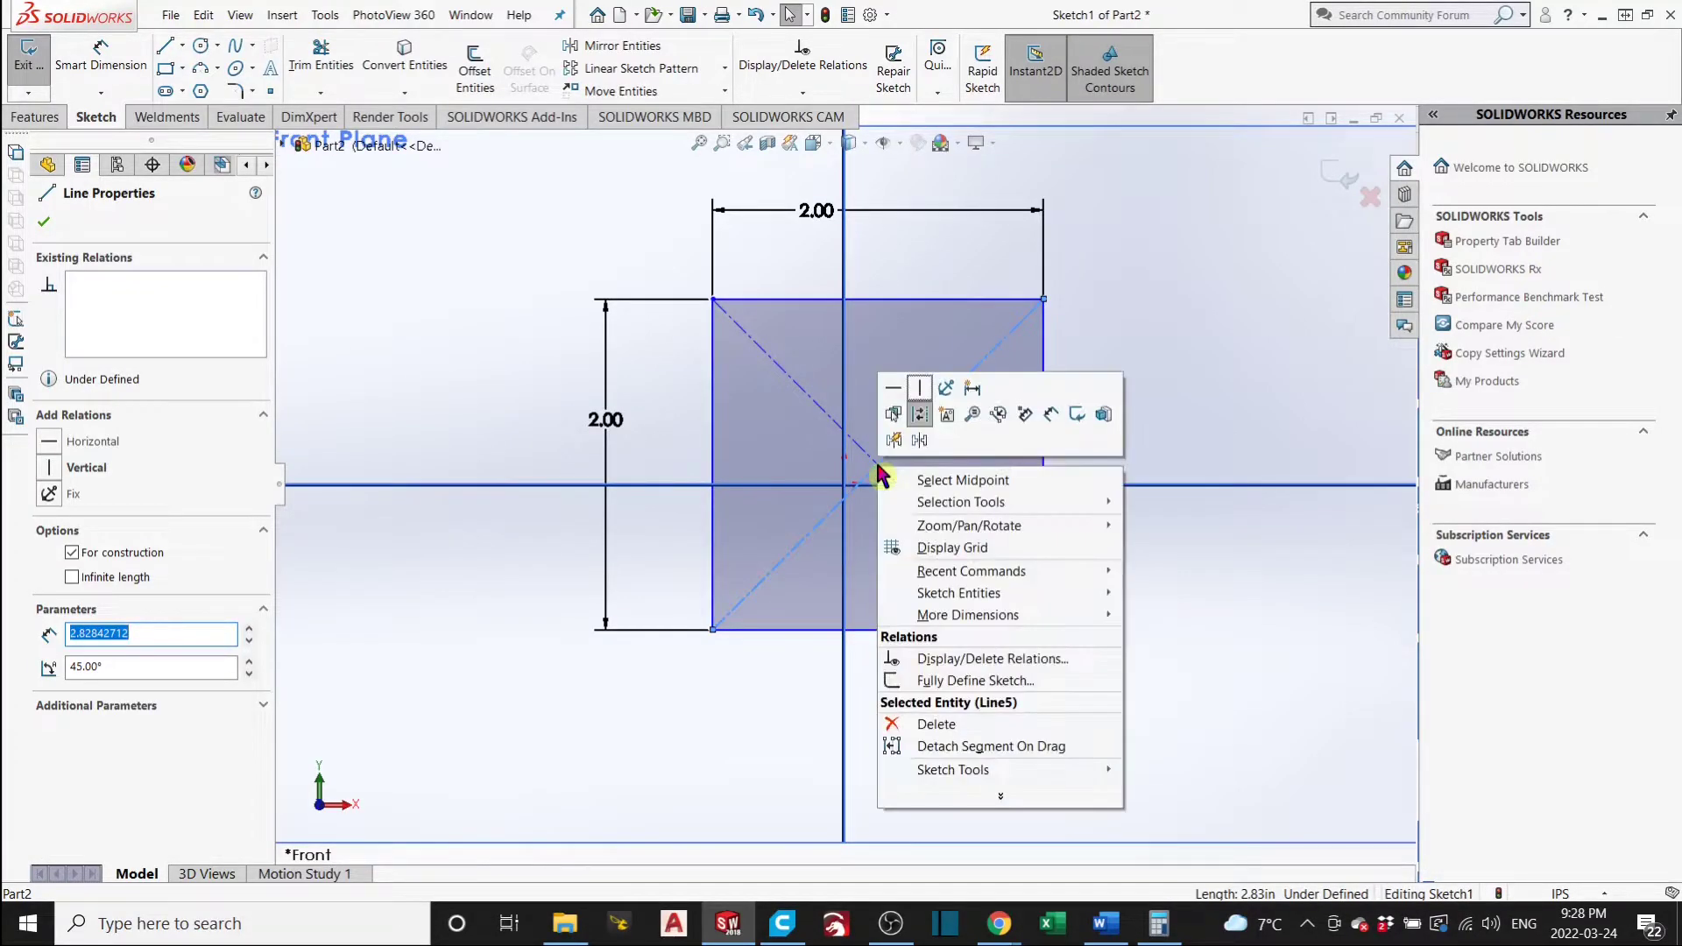
click(935, 480)
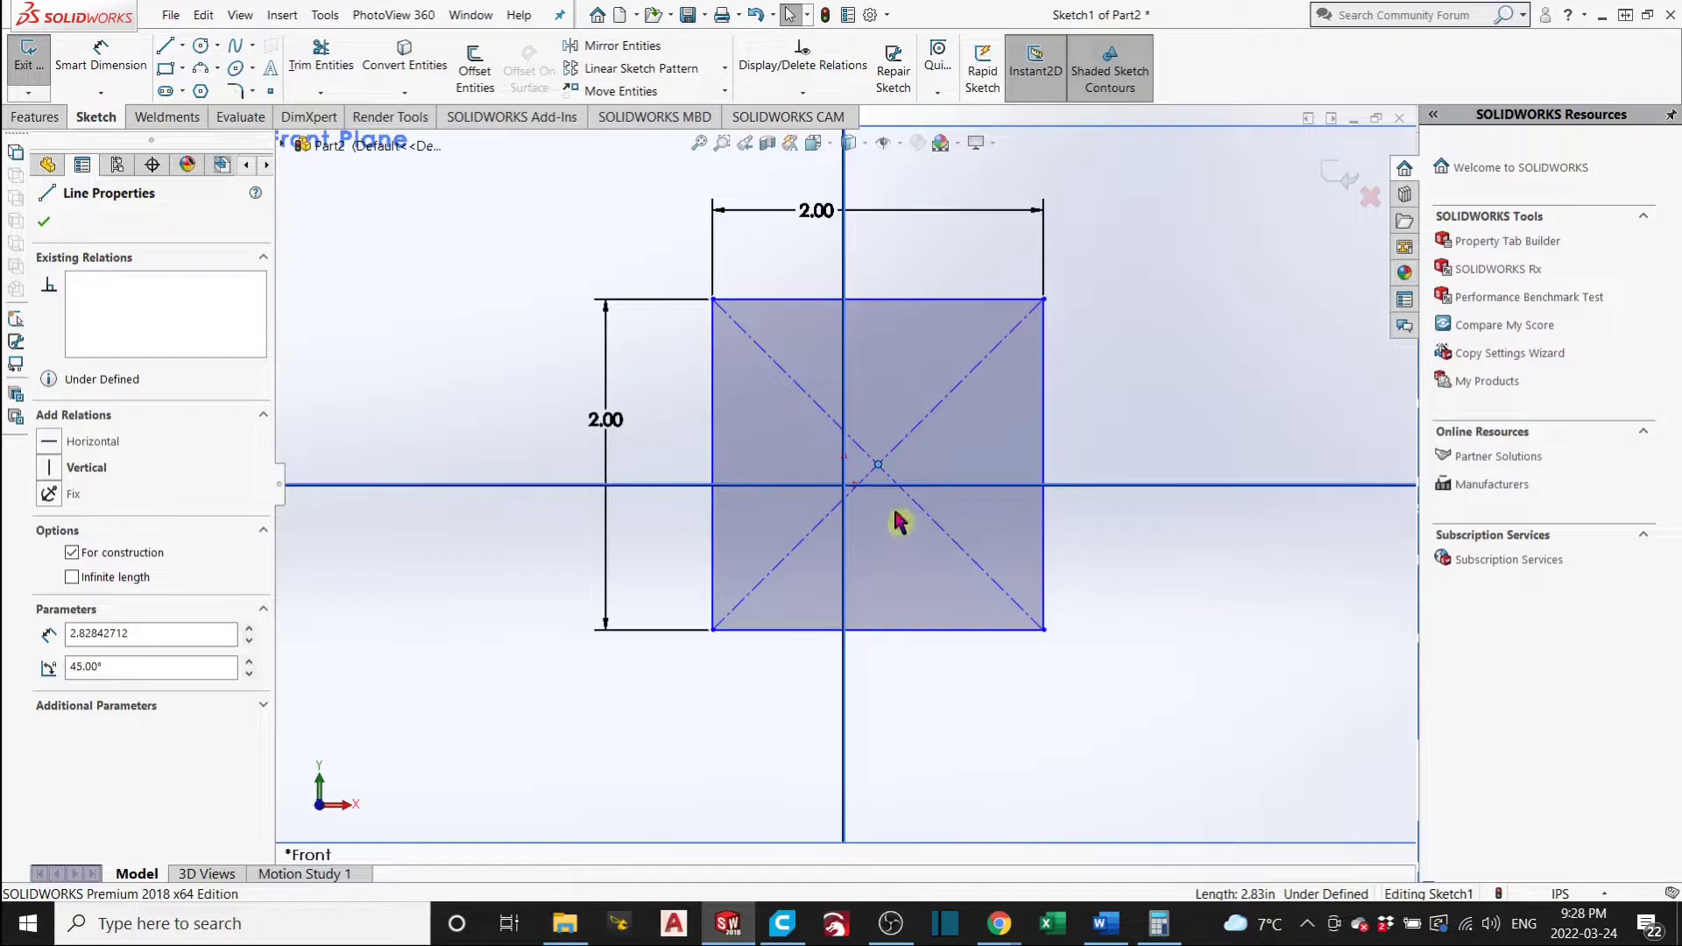
click(846, 495)
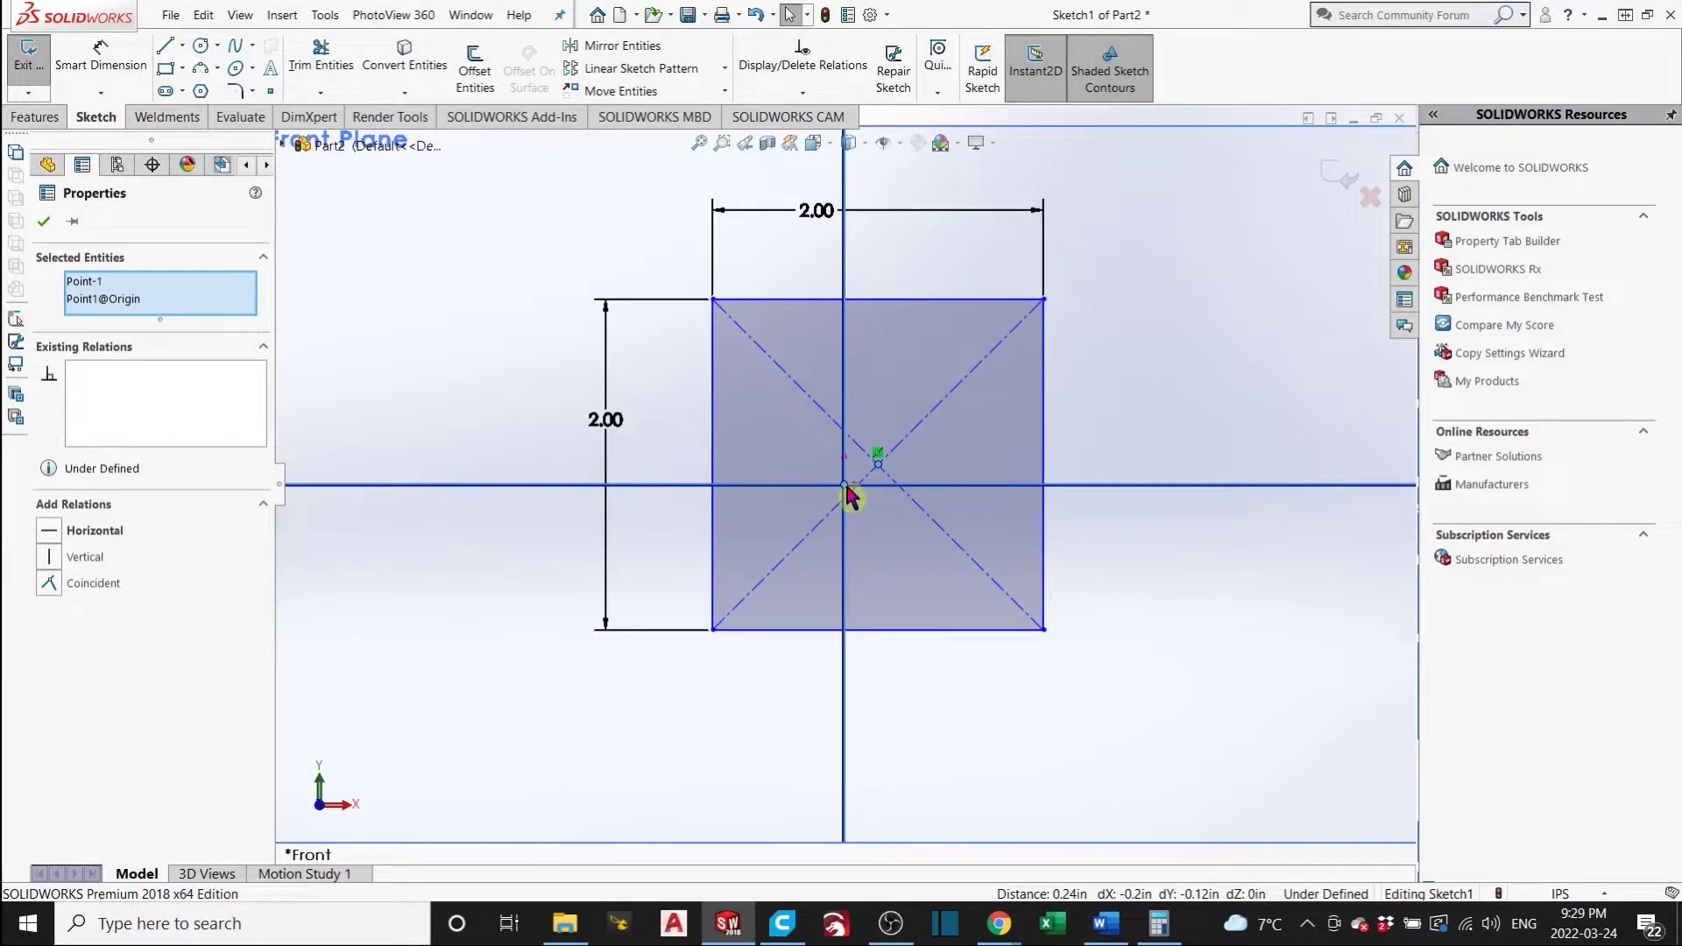
click(50, 583)
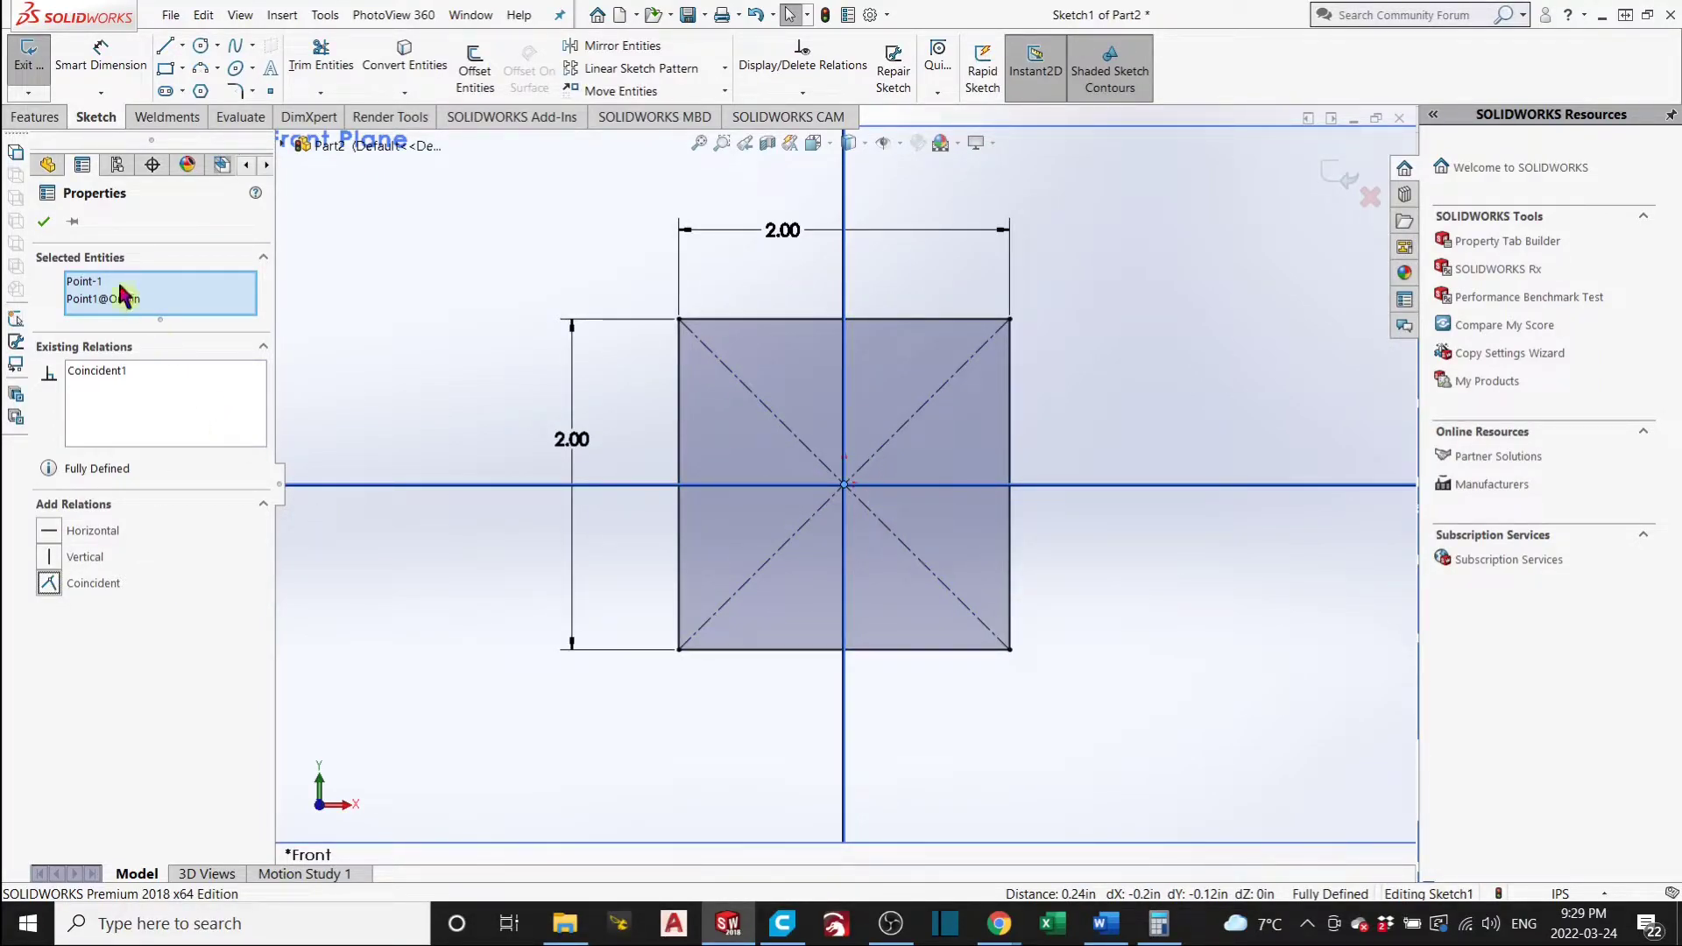
click(44, 224)
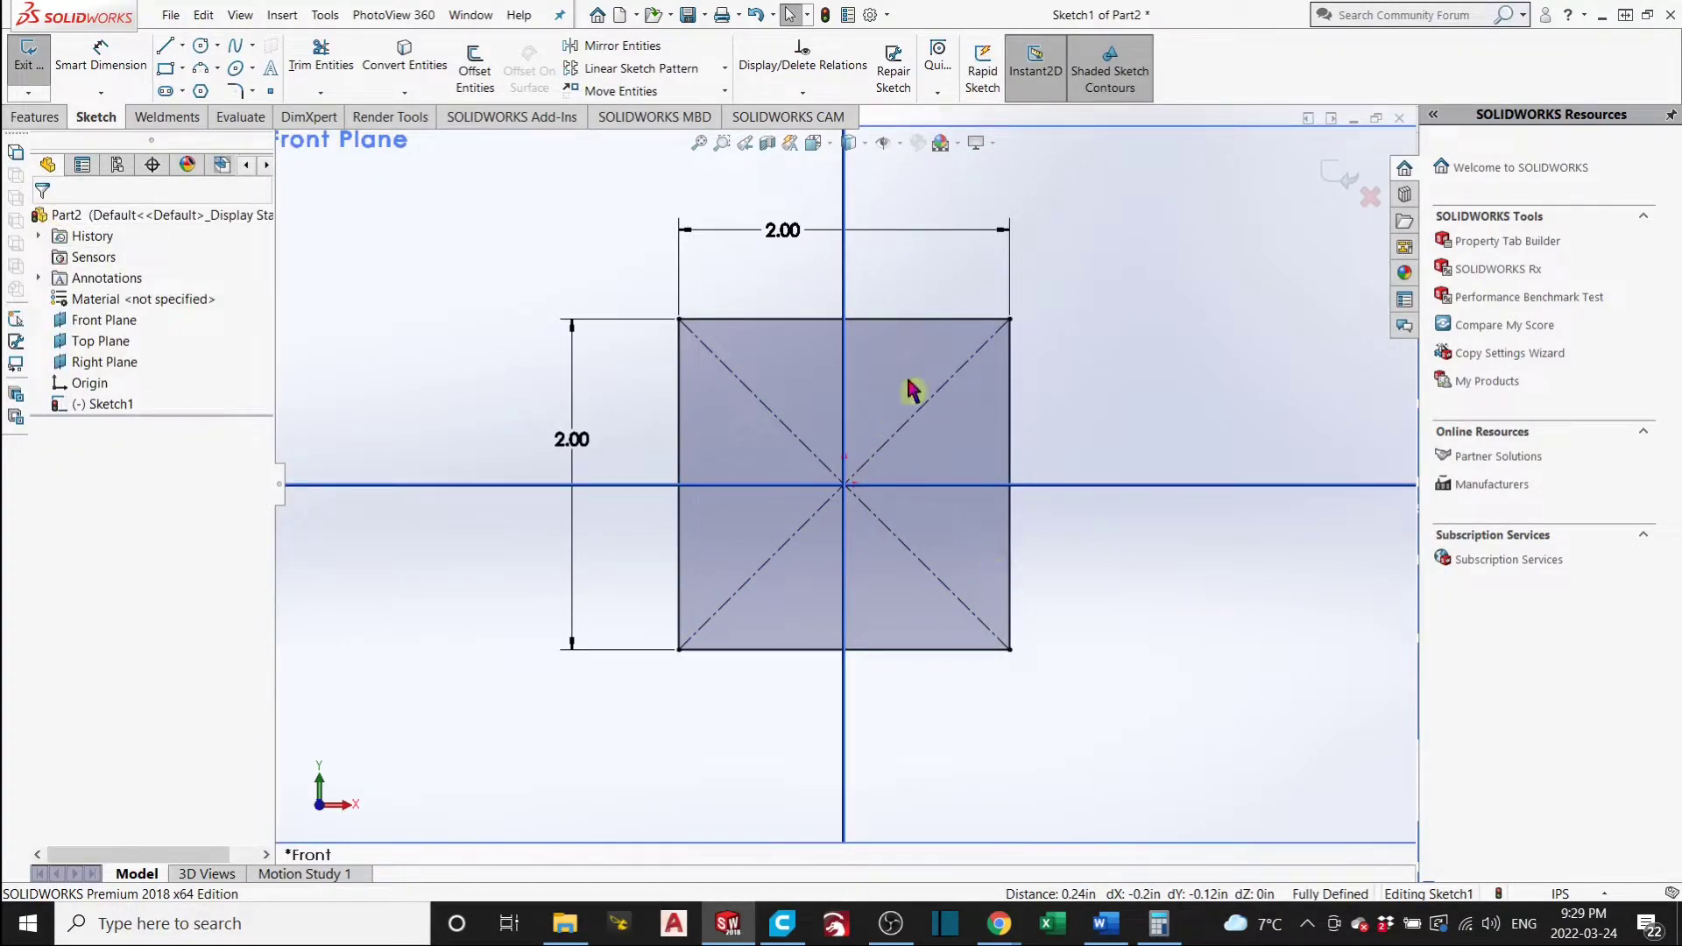
Move the vertical and horizontal 2.00 dimensions closer to the square.
click(968, 320)
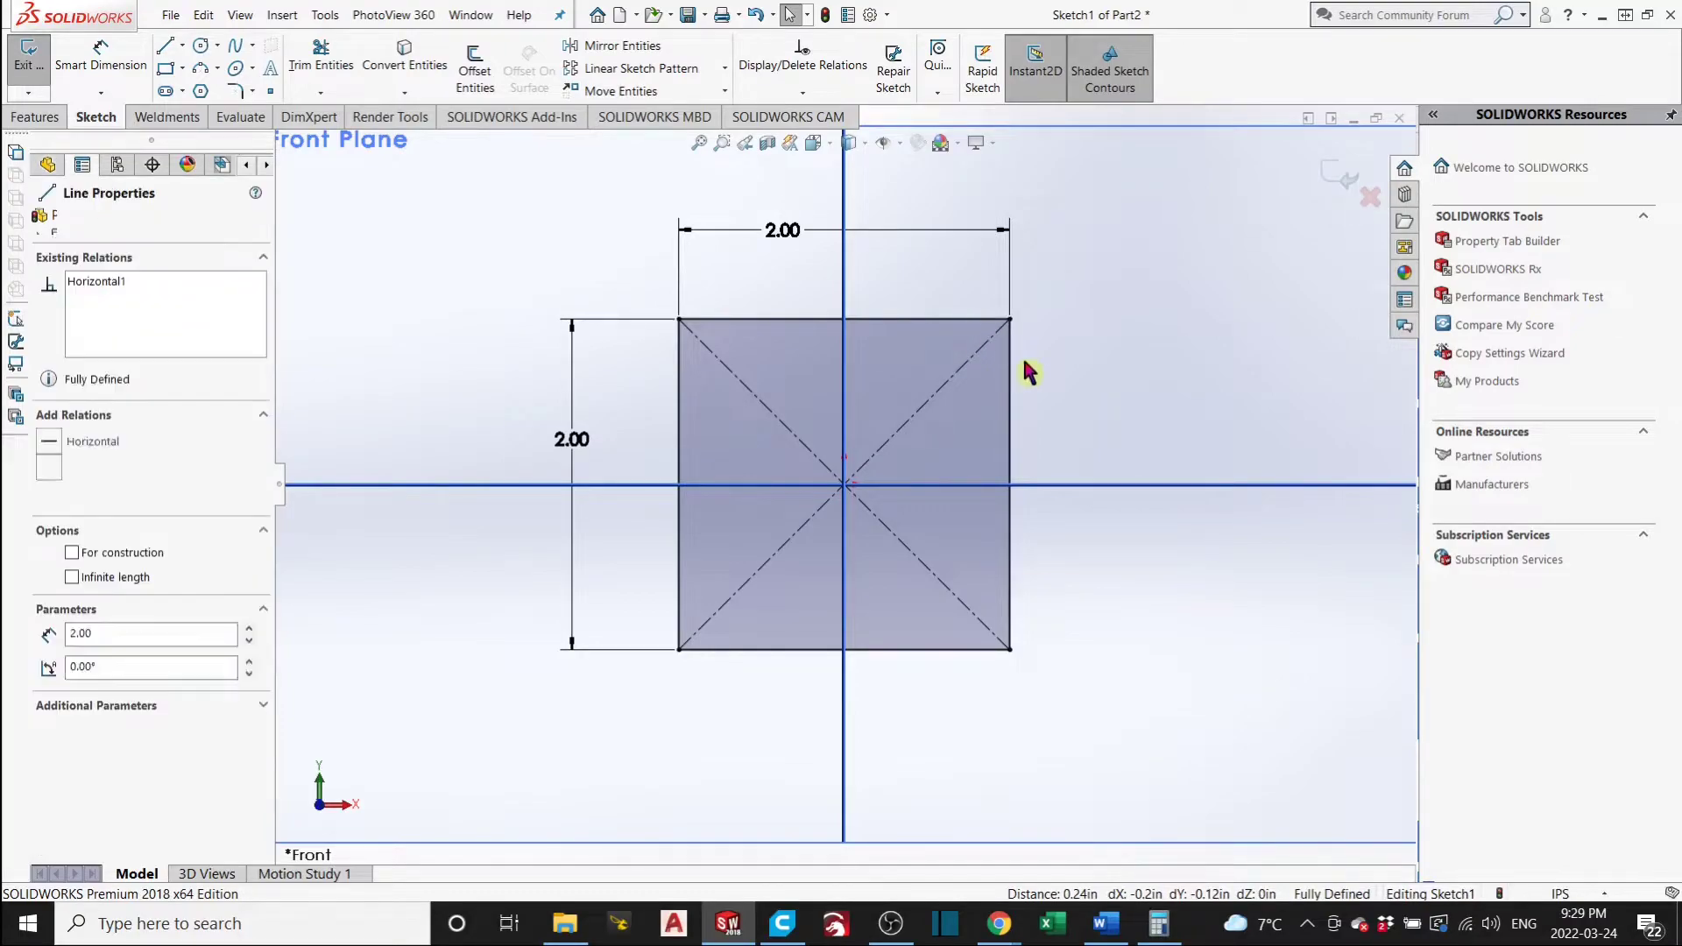
click(1105, 366)
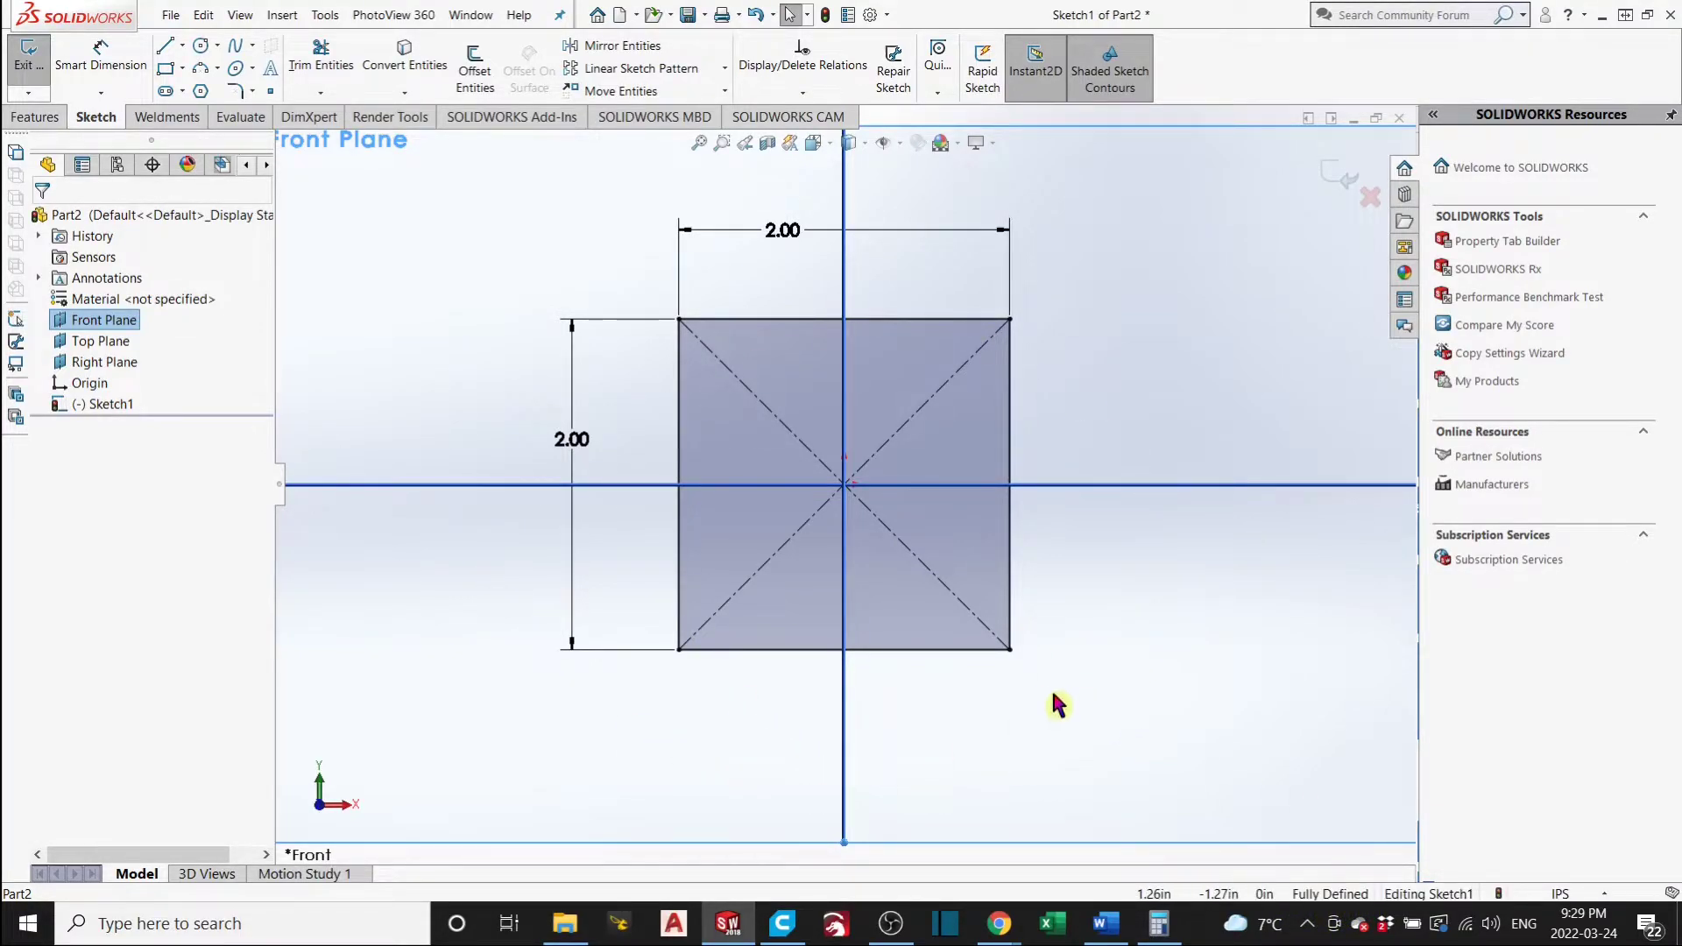
click(1011, 650)
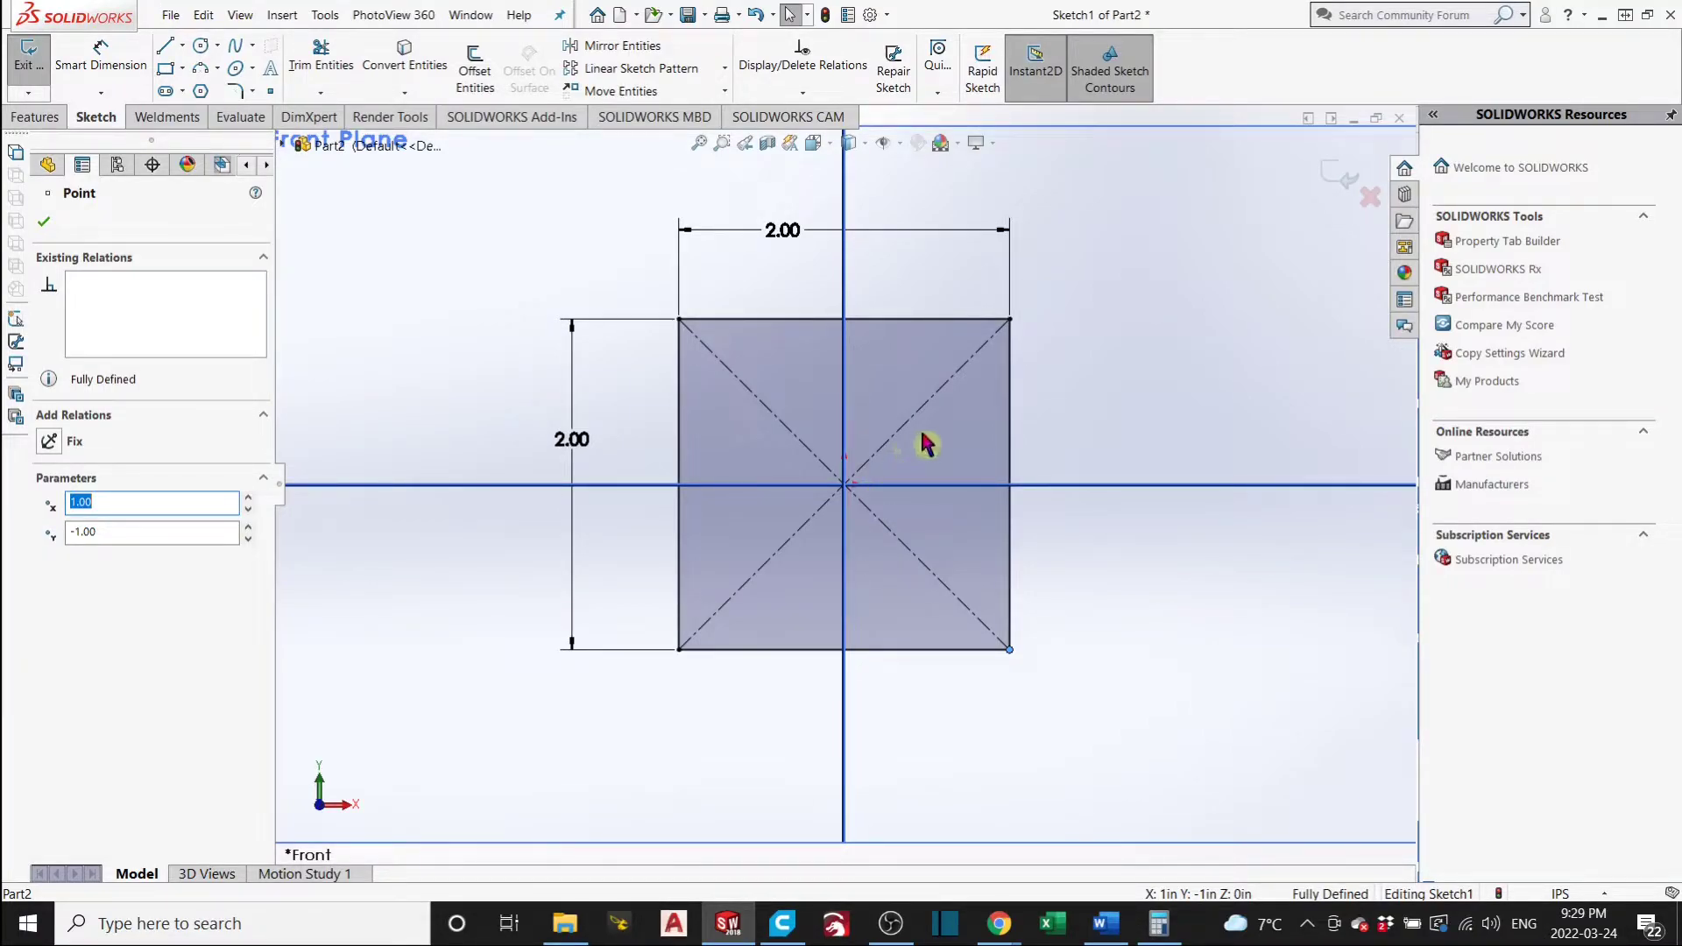
drag(575, 439, 590, 458)
drag(788, 232, 875, 251)
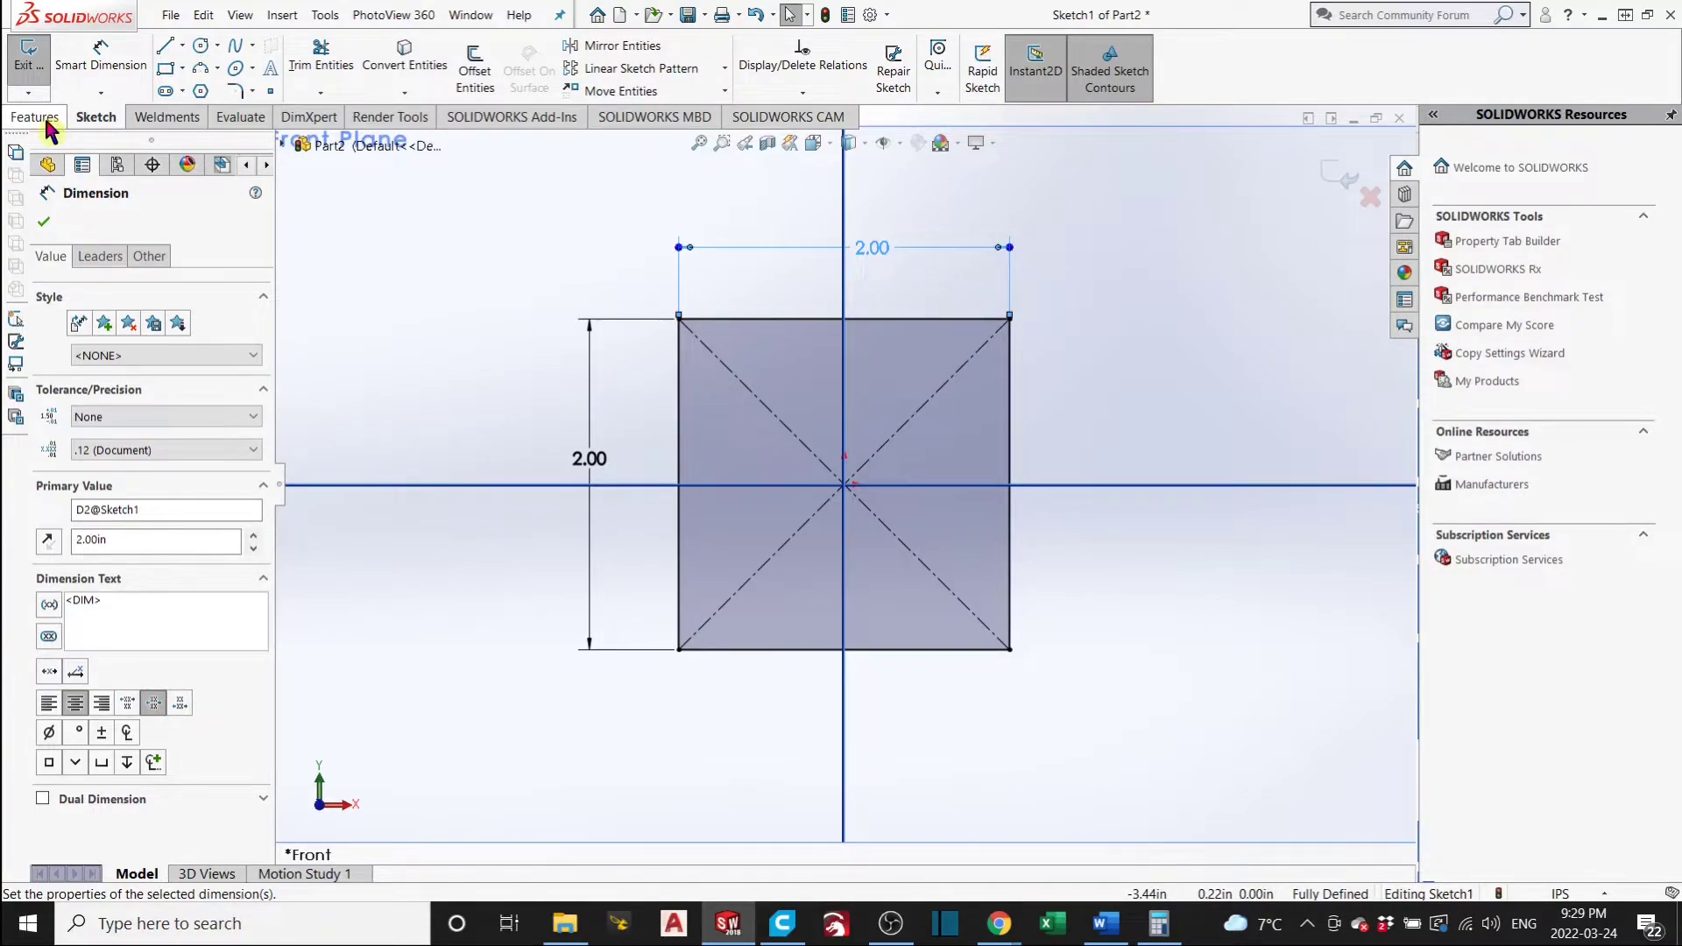
click(35, 117)
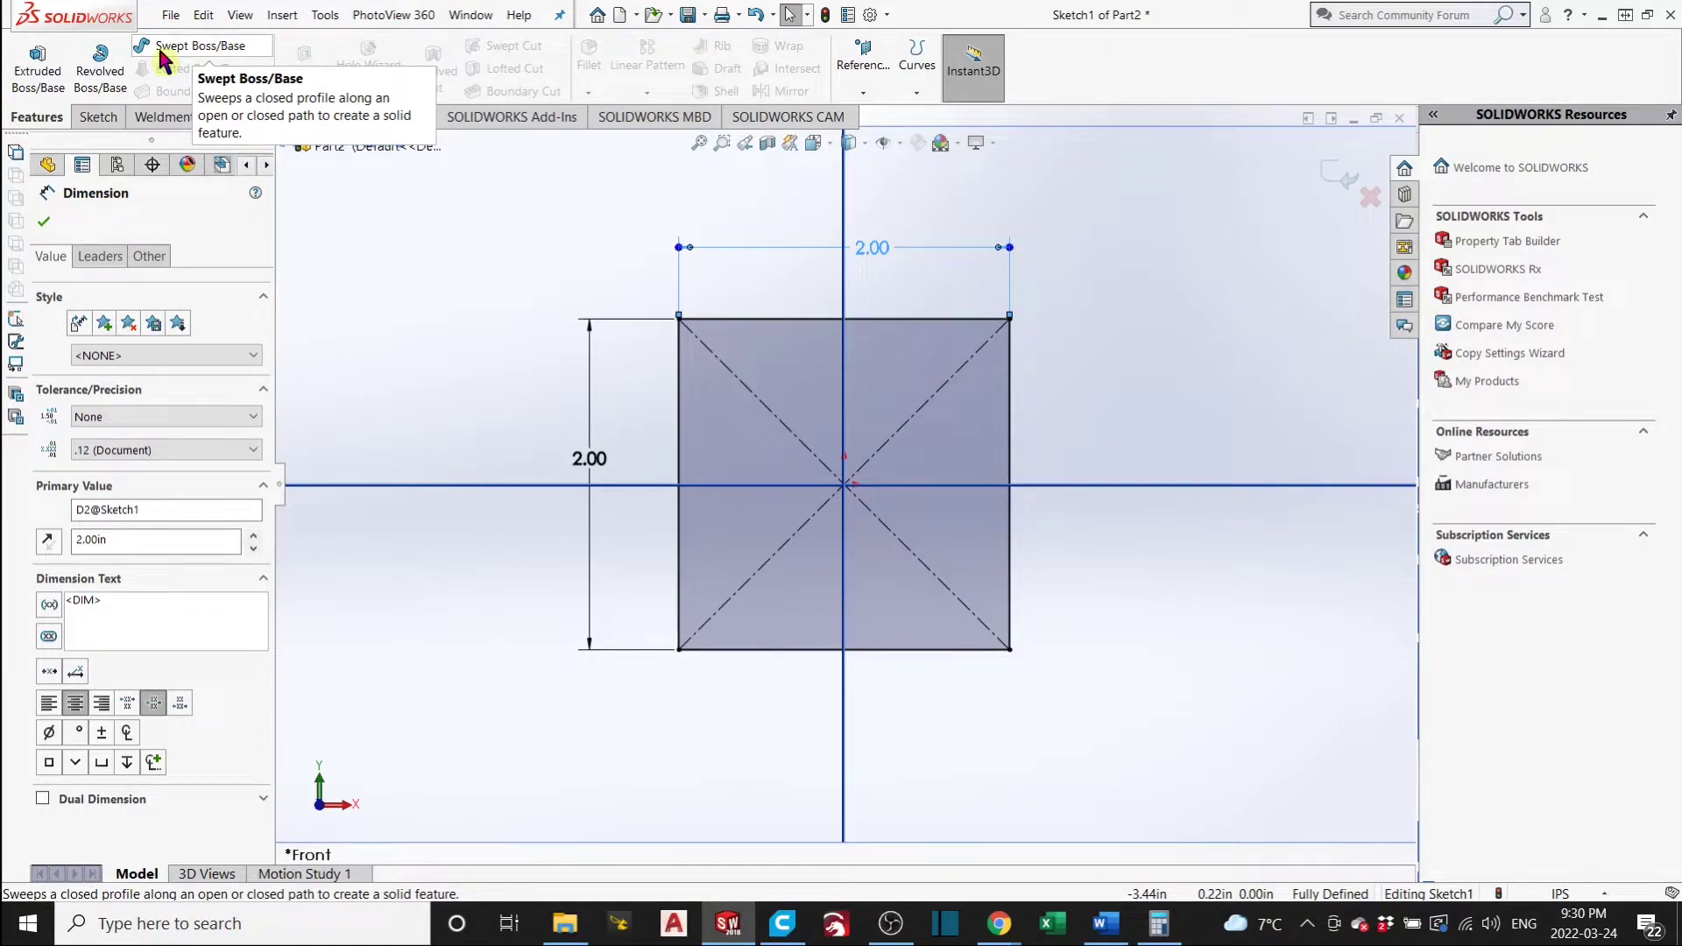
Start an Extruded Boss/Base on the square and drag its depth to 1.25in.
click(41, 80)
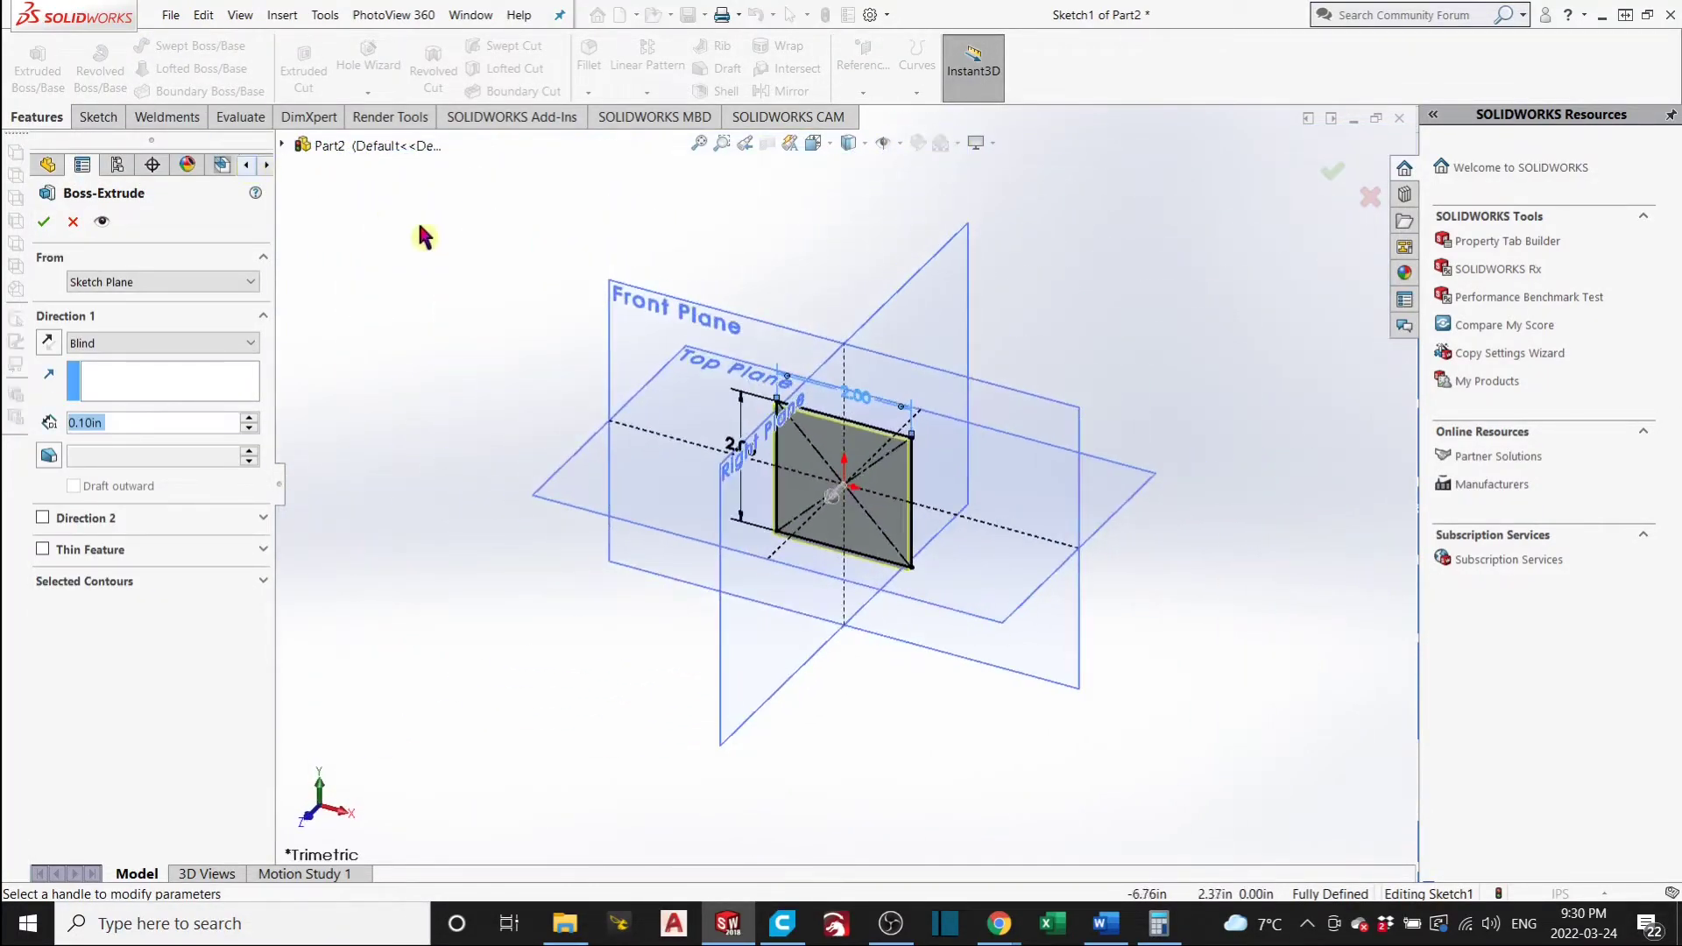
click(833, 501)
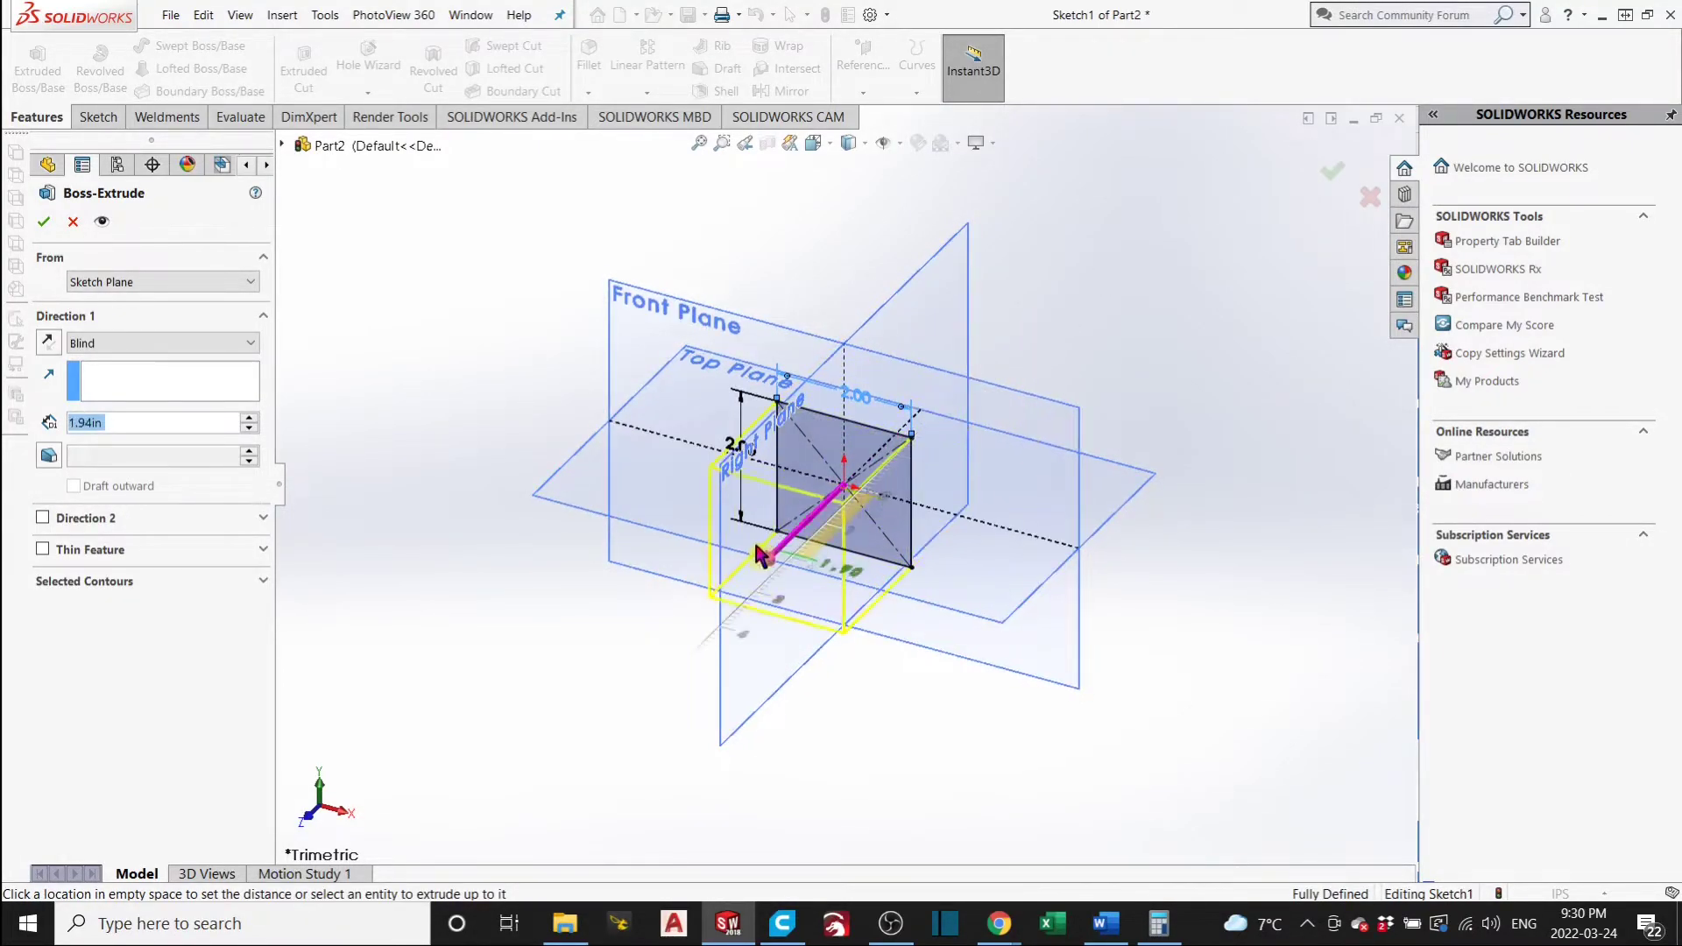
click(792, 550)
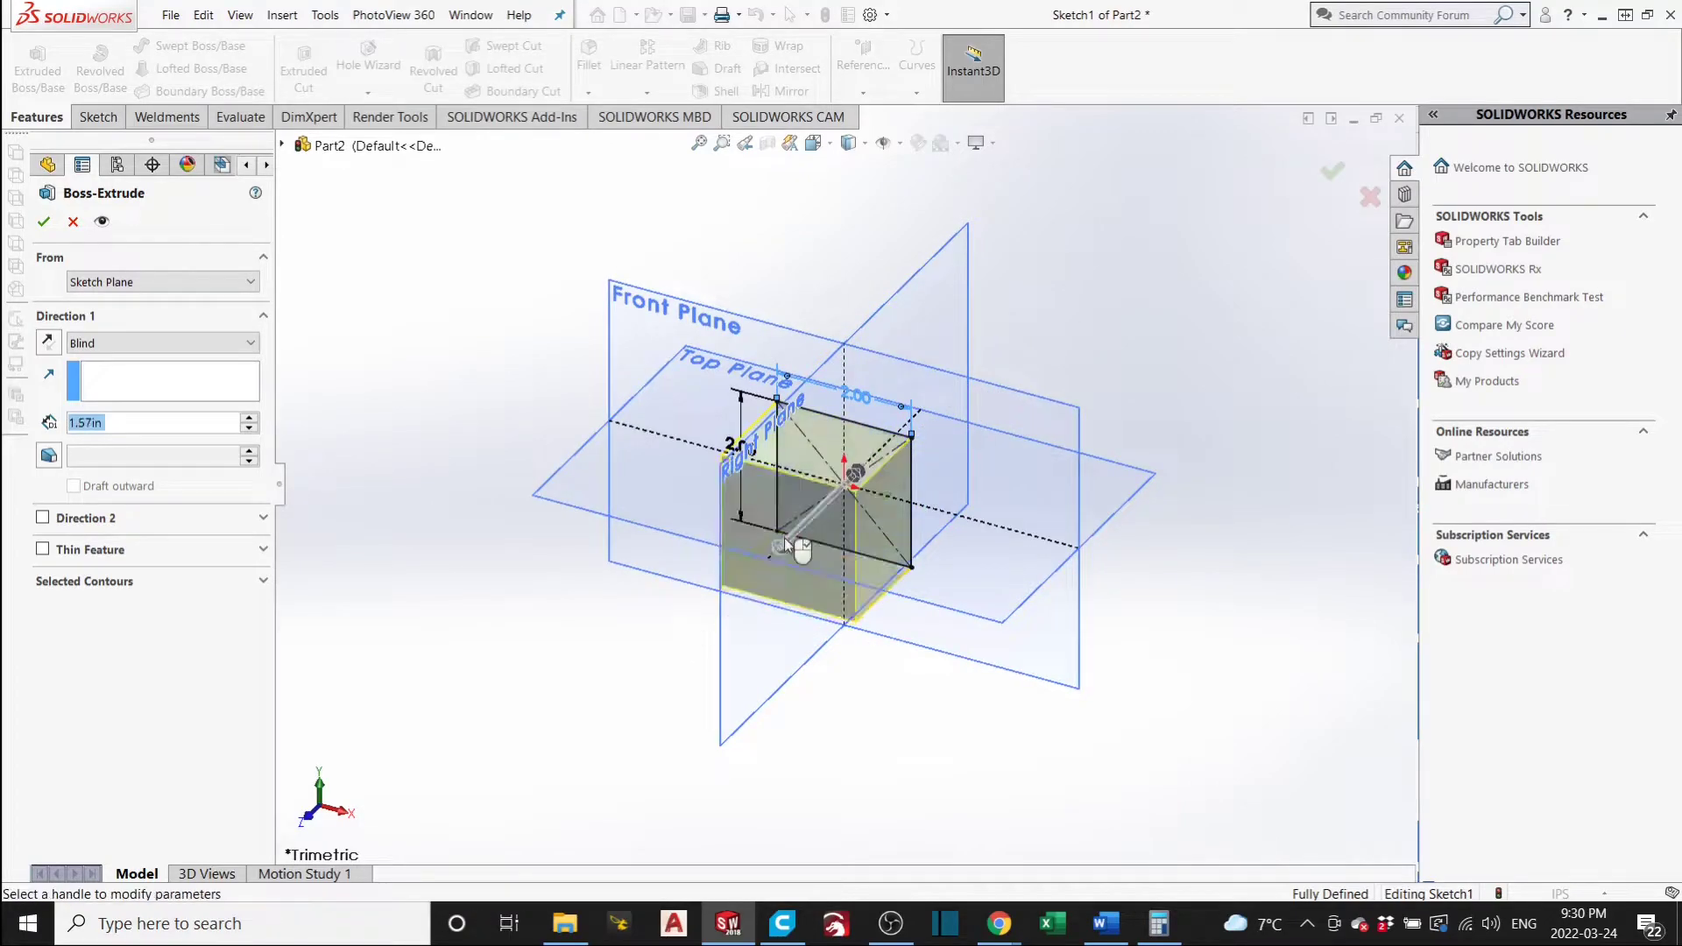
scroll(883, 517, down, 2)
scroll(836, 496, down, 2)
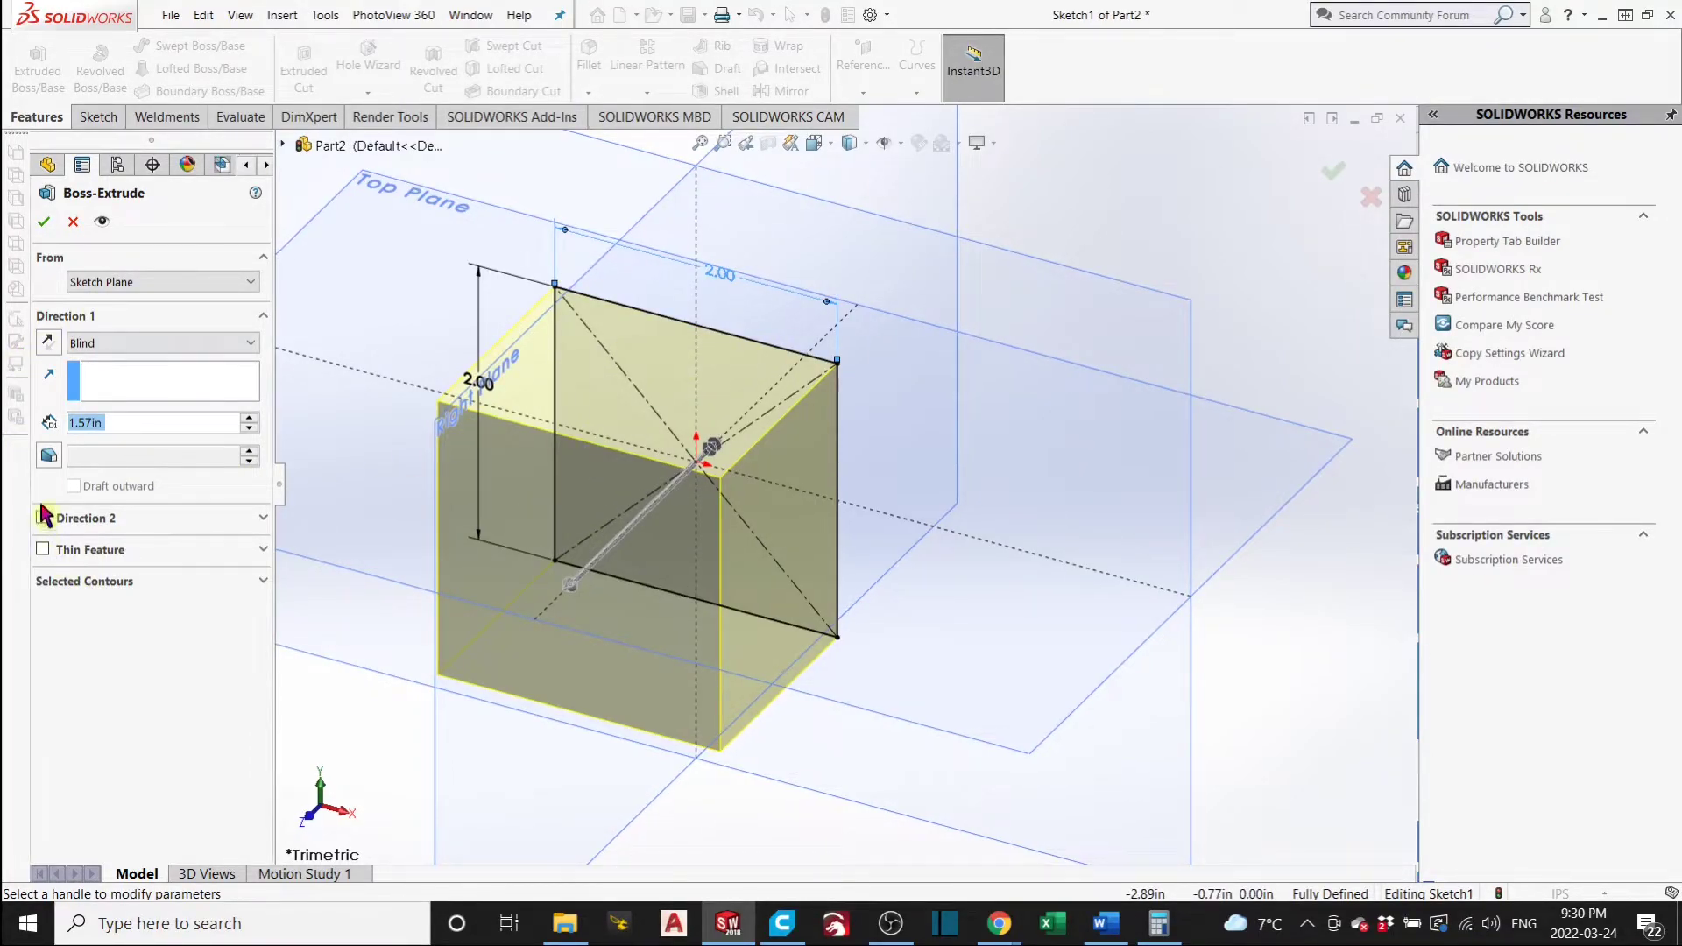
click(572, 581)
click(603, 560)
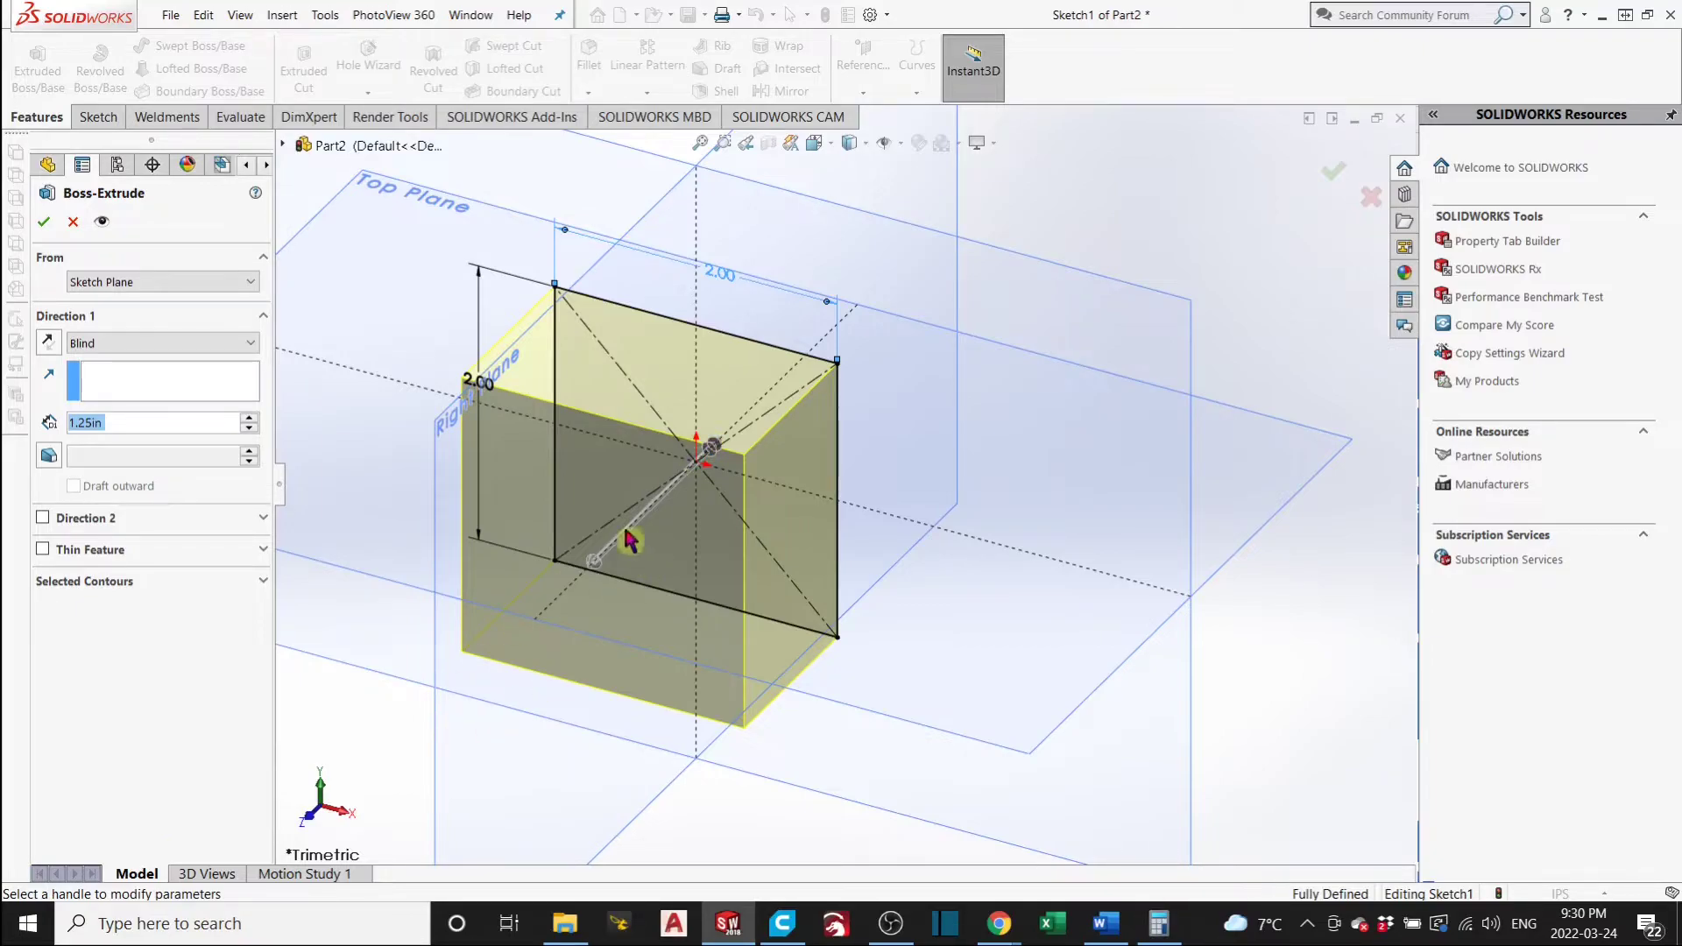
Try a second extrusion direction, then remove it to keep a single-direction extrusion.
click(42, 518)
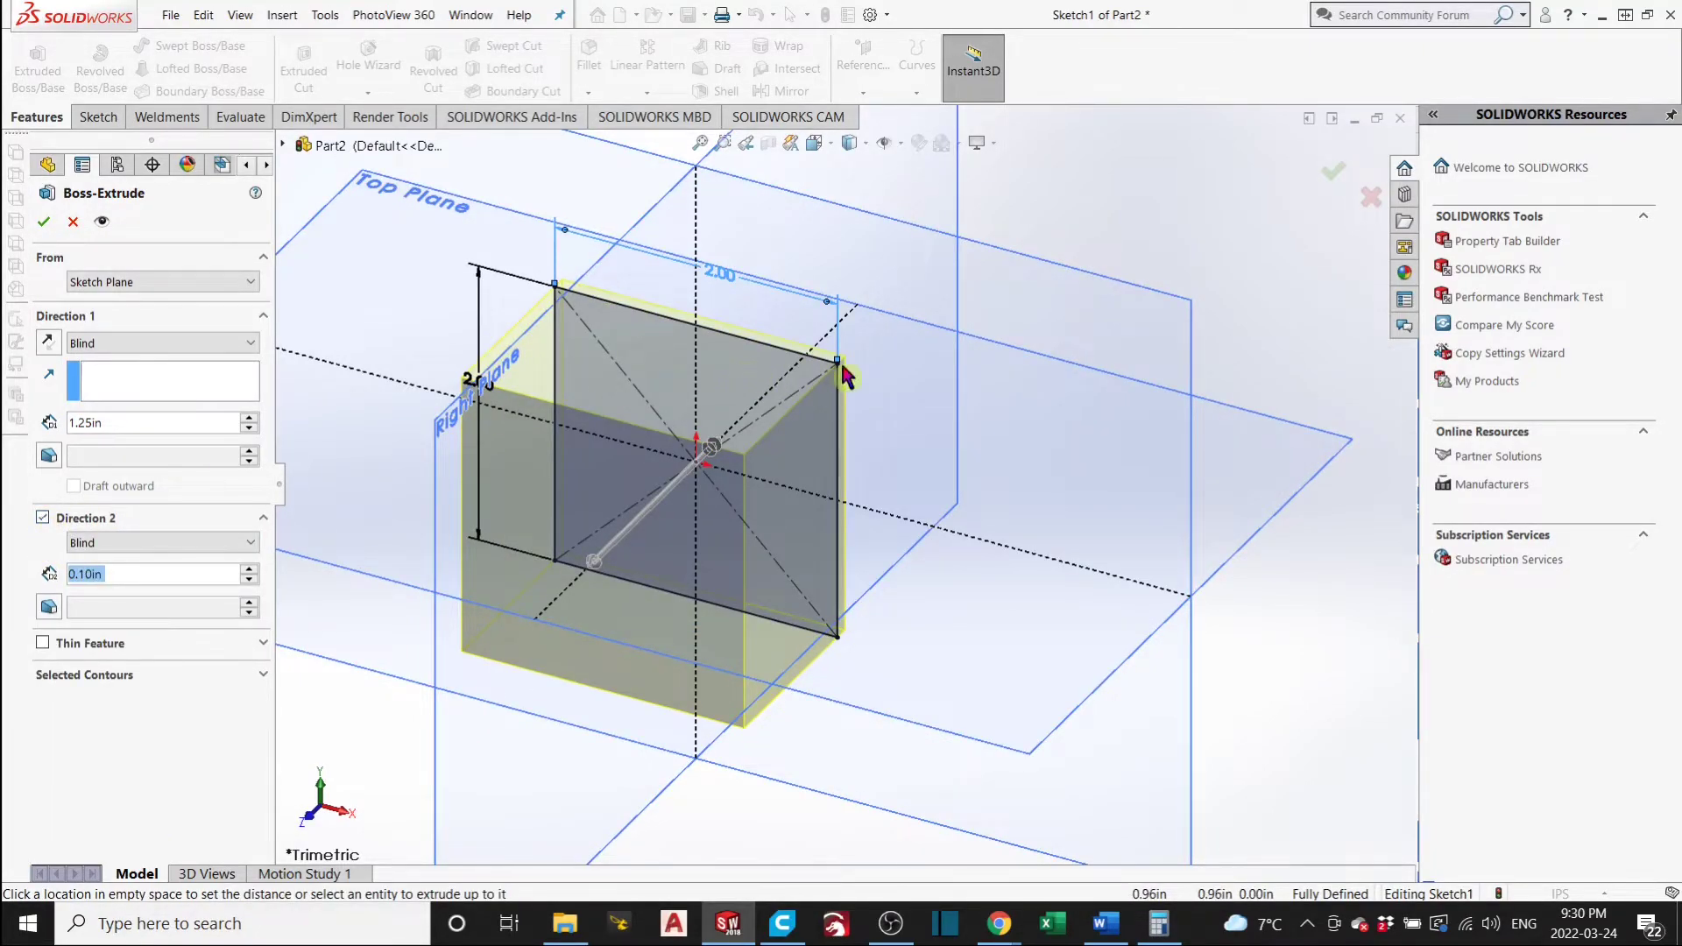
mouse_move(701, 449)
mouse_down()
mouse_move(898, 356)
mouse_move(981, 275)
mouse_up()
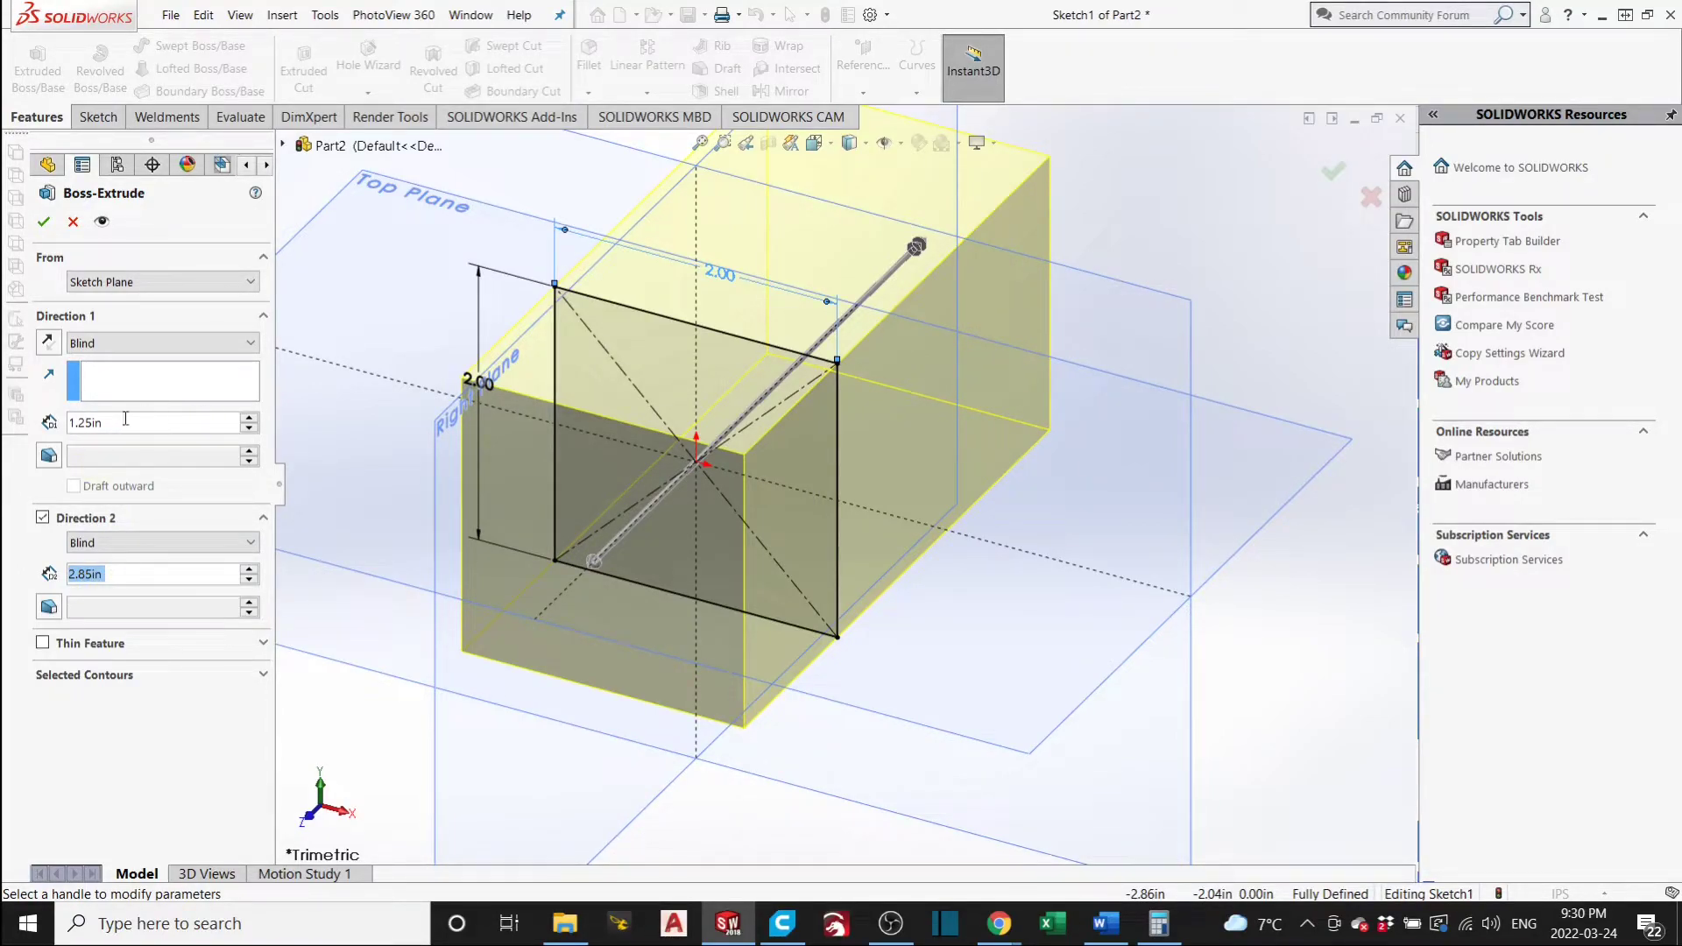
click(42, 518)
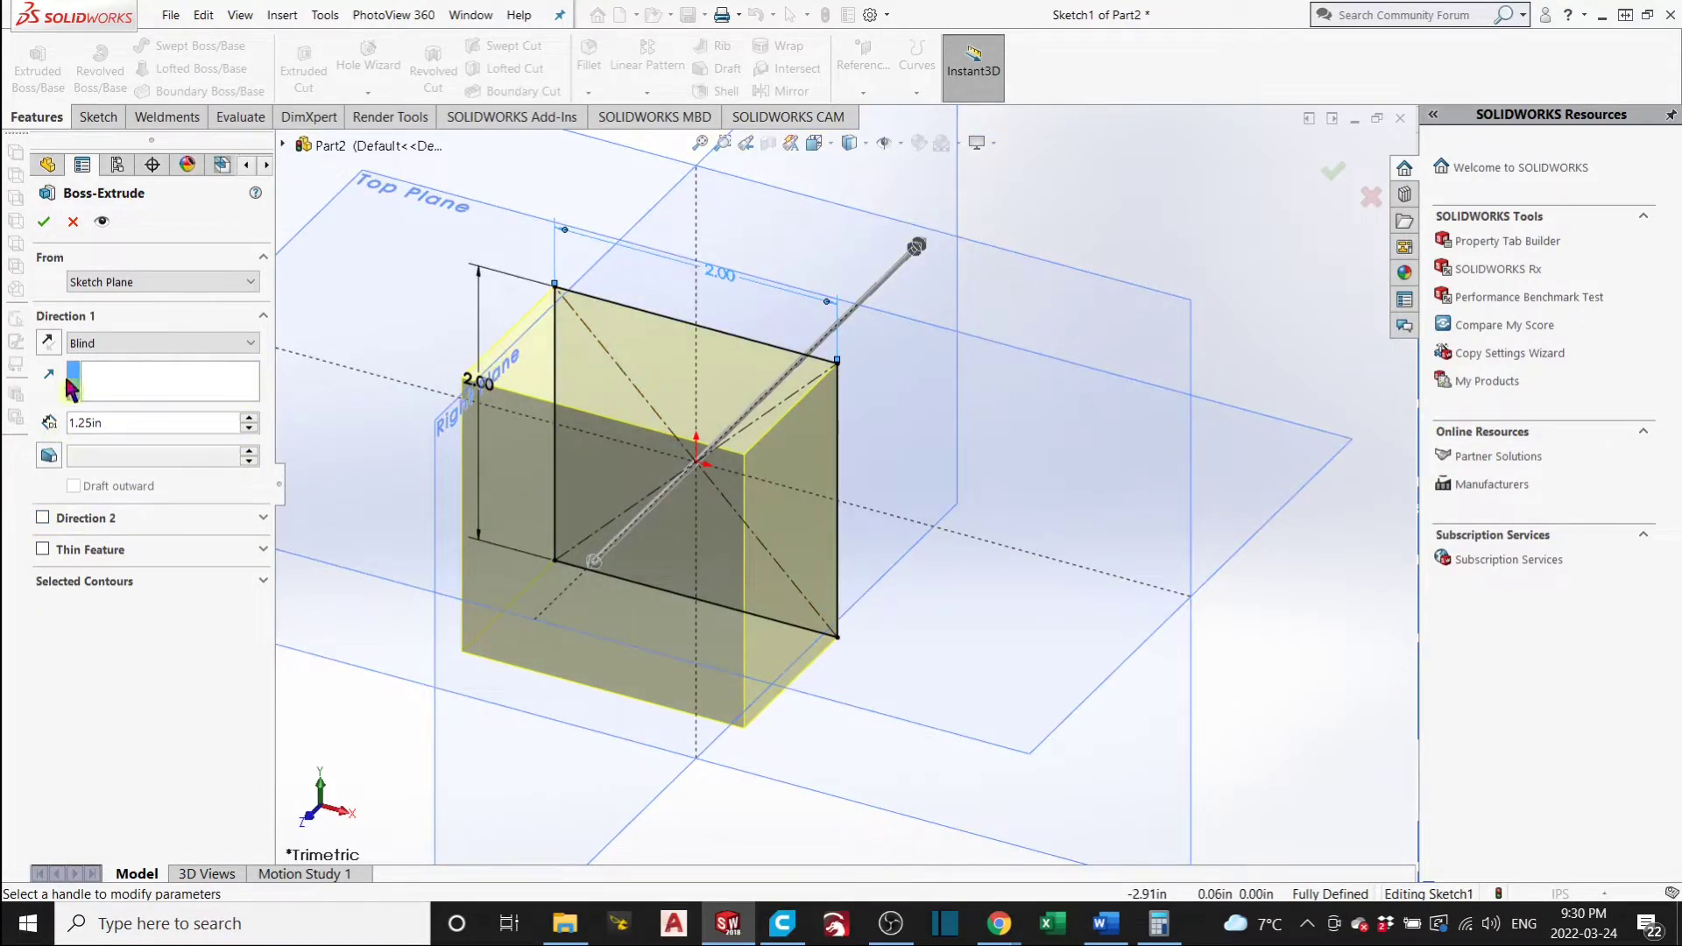
click(109, 341)
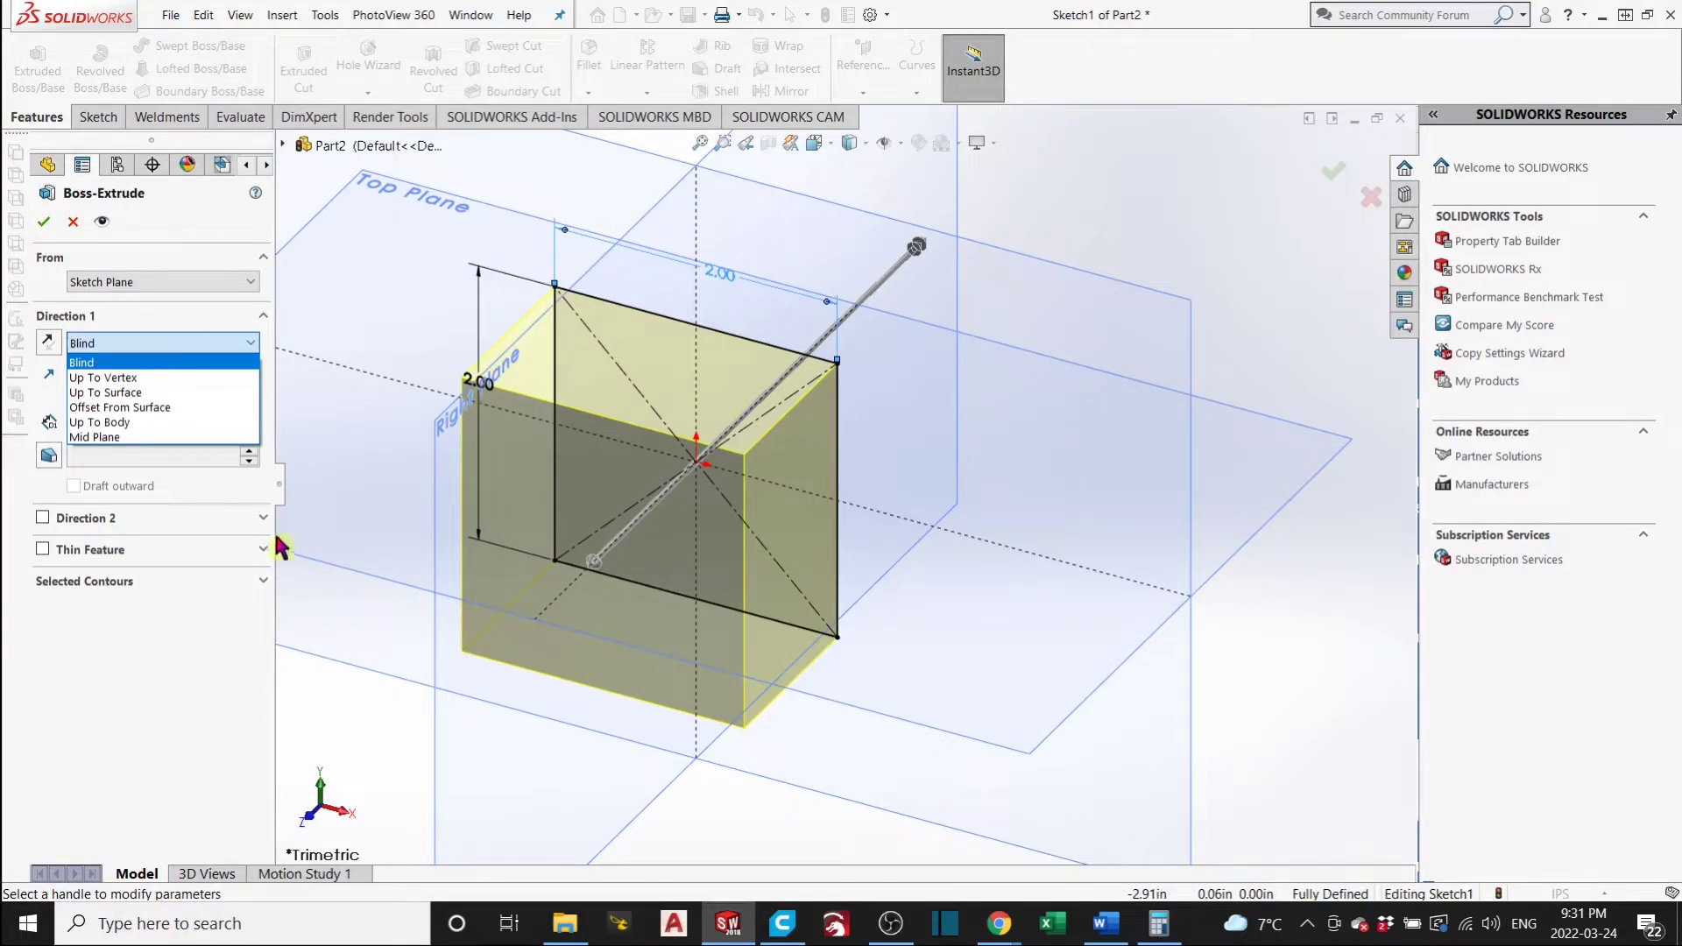
Extrude the square Mid Plane to 2.00in depth and accept it as Boss-Extrude1.
click(102, 438)
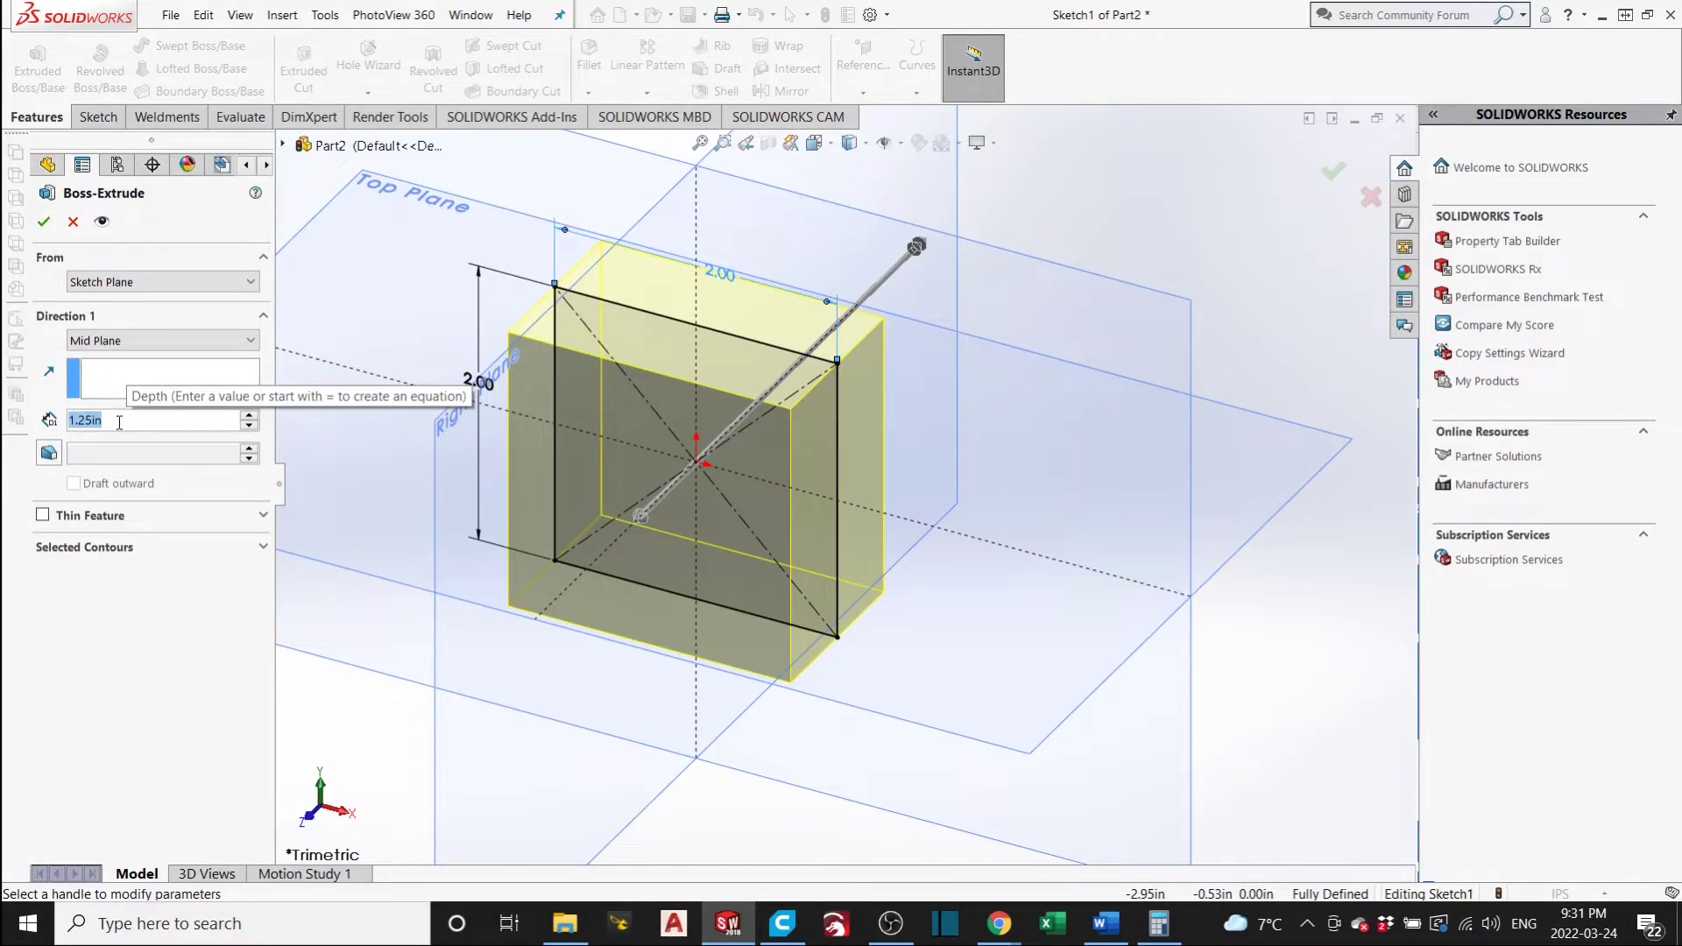
text(2)
key(Return)
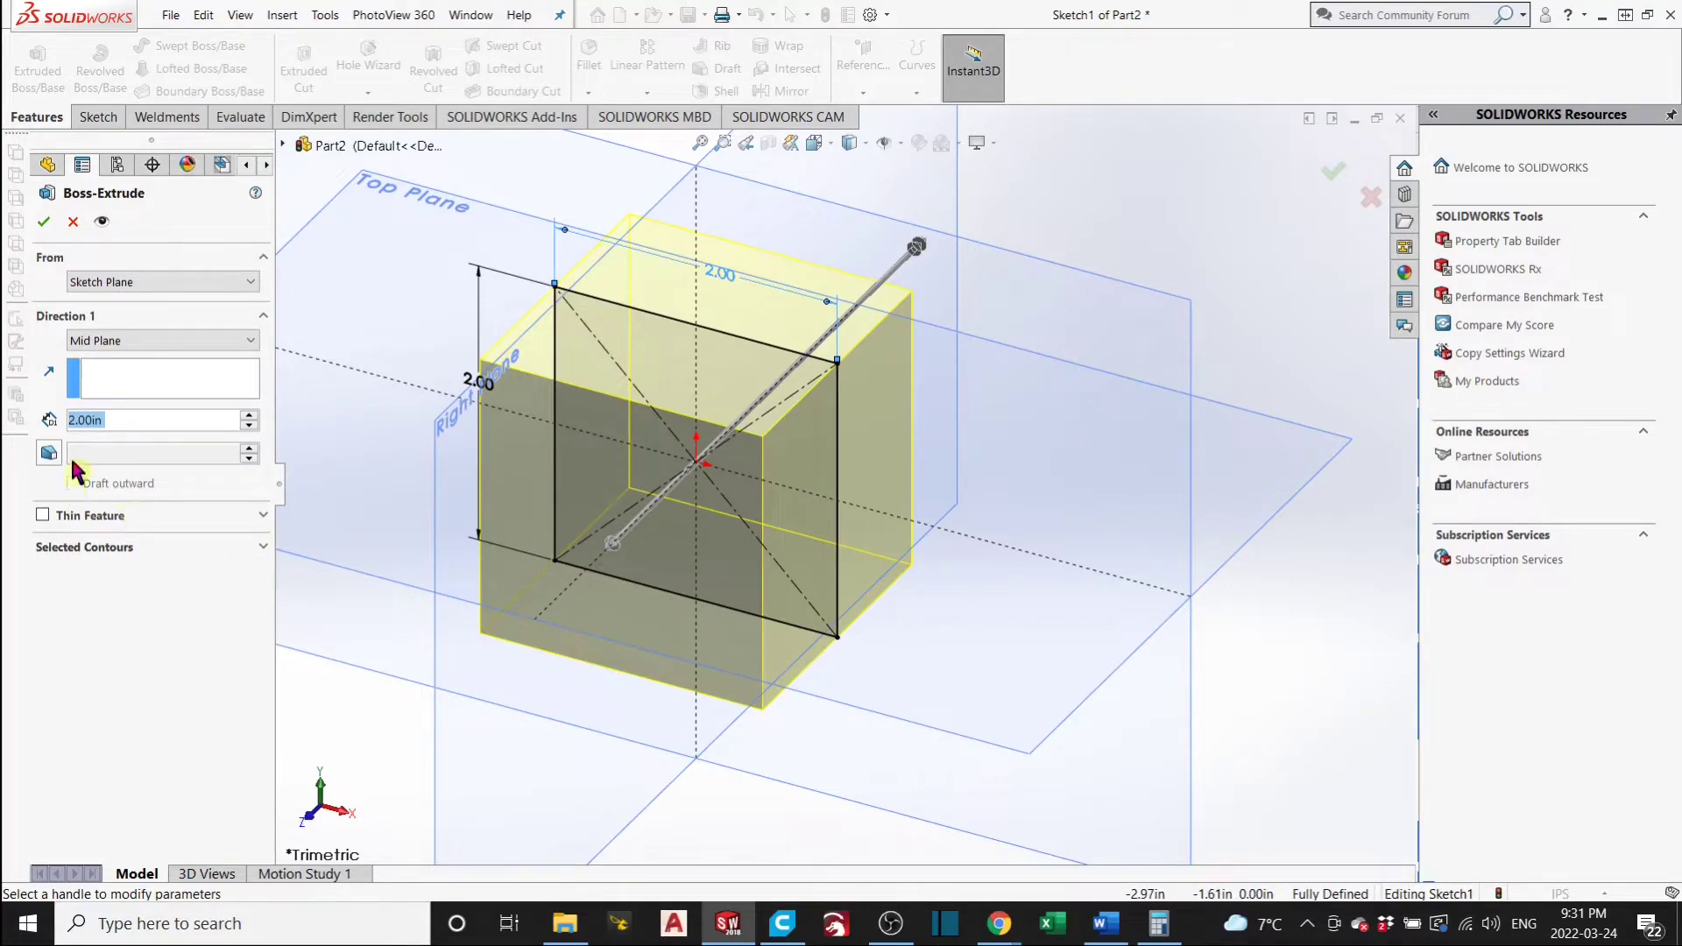
click(44, 226)
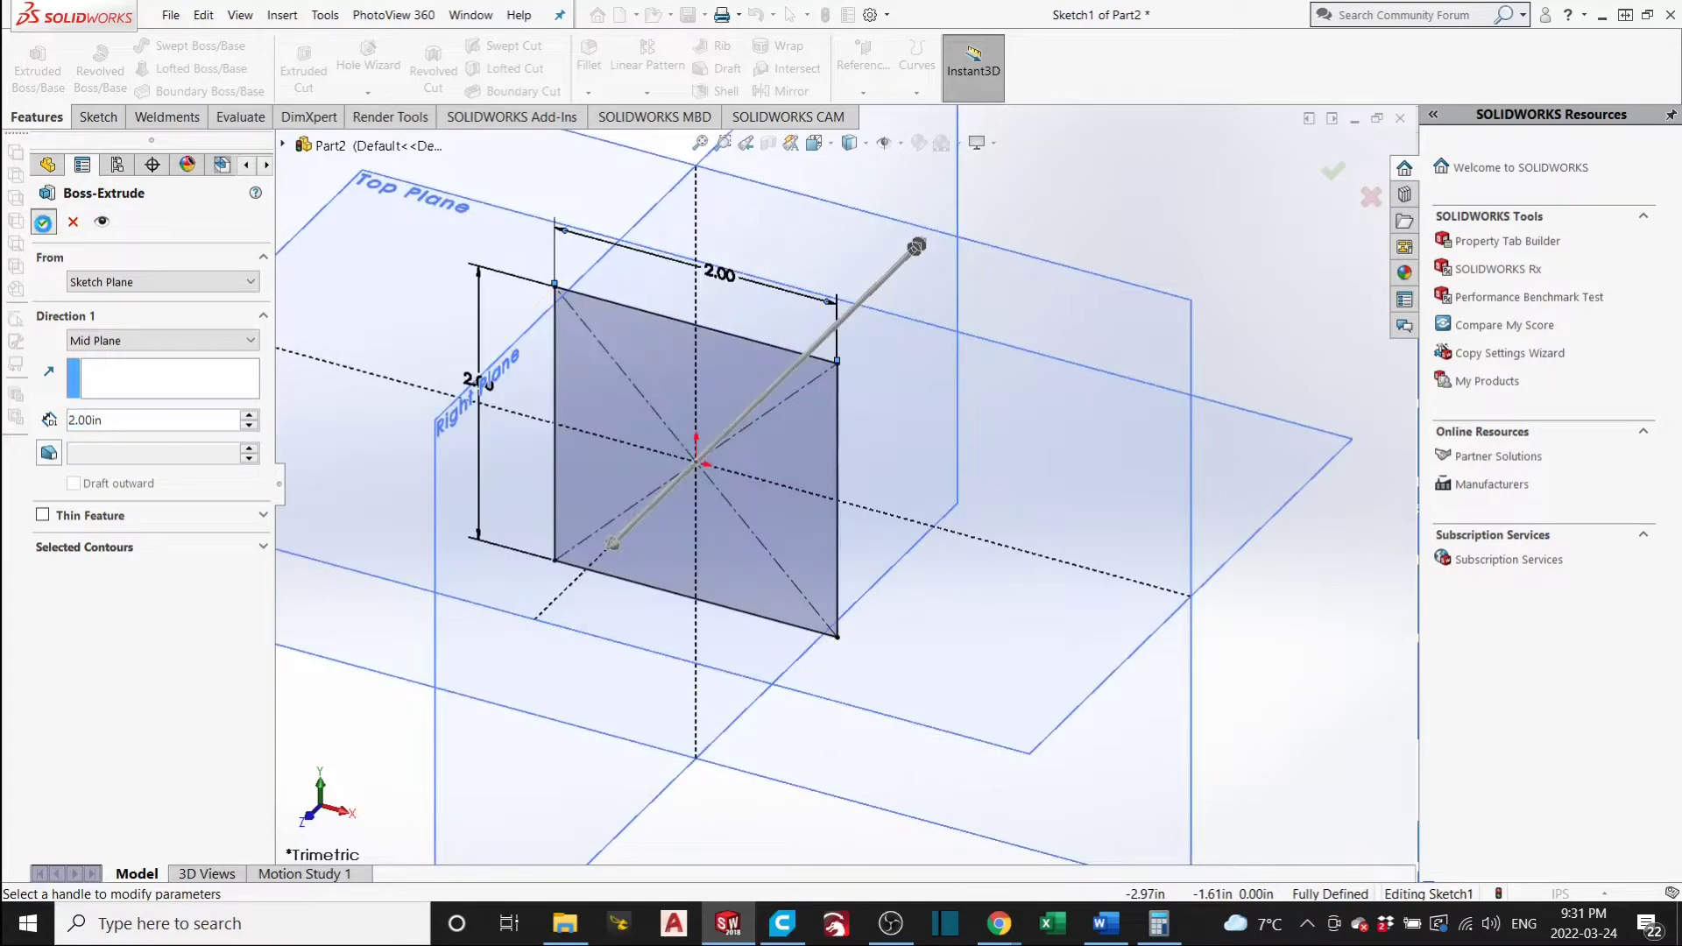
Fit the cube in view and hide the Front, Top and Right reference planes.
click(1095, 666)
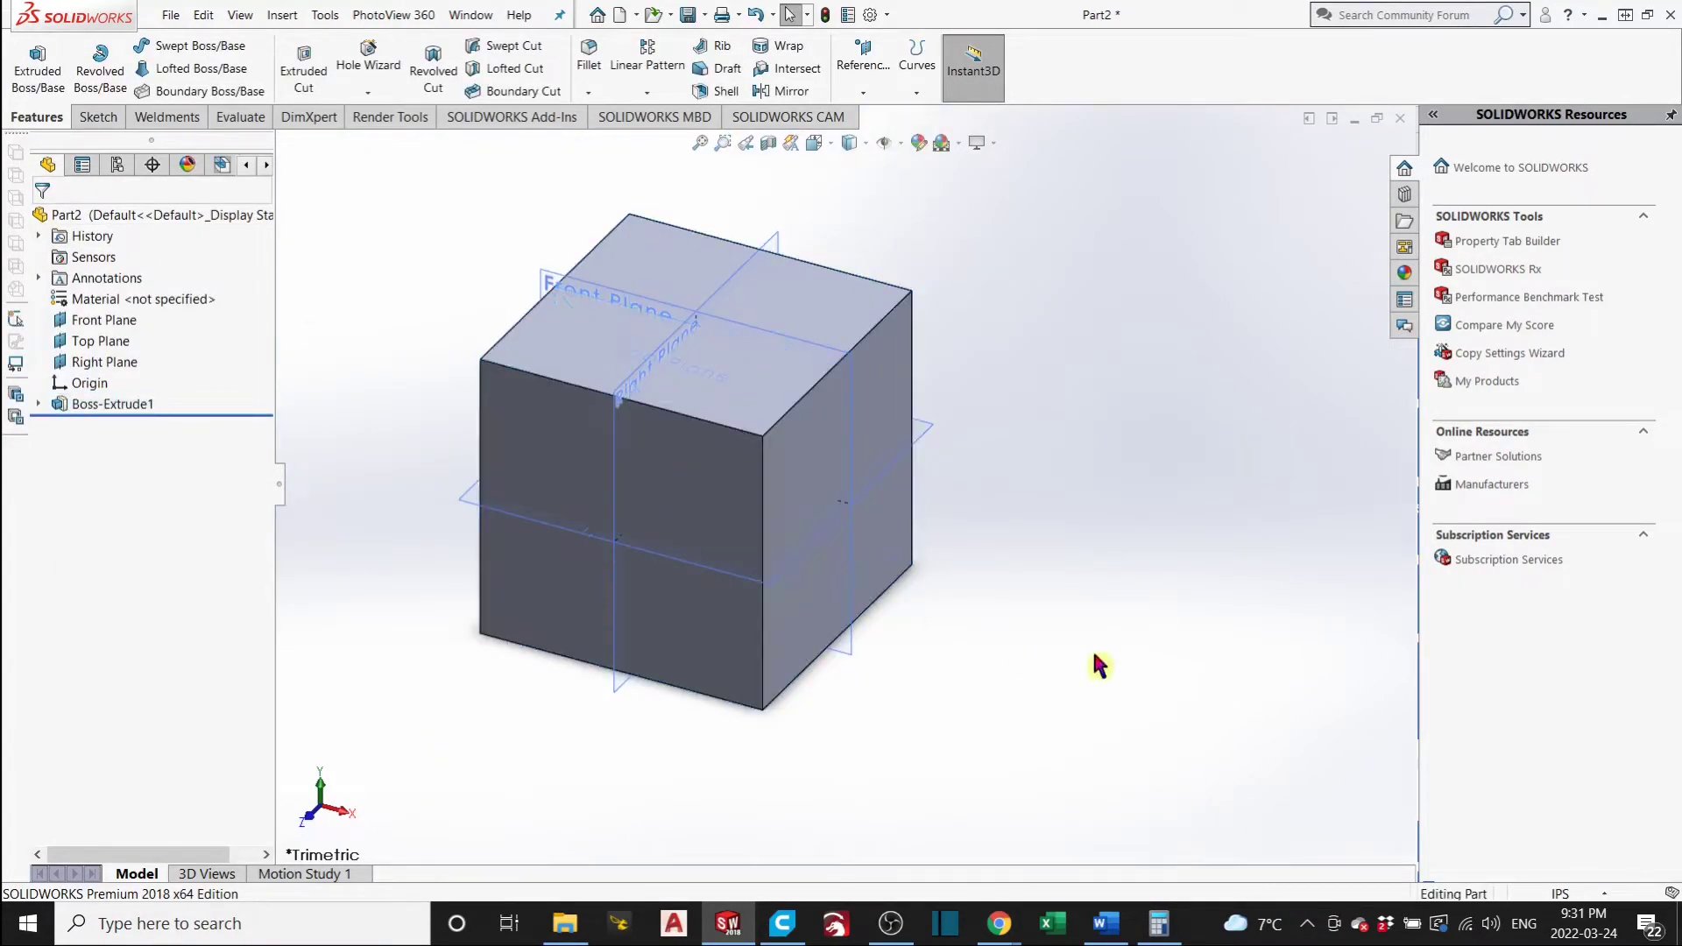
key(f)
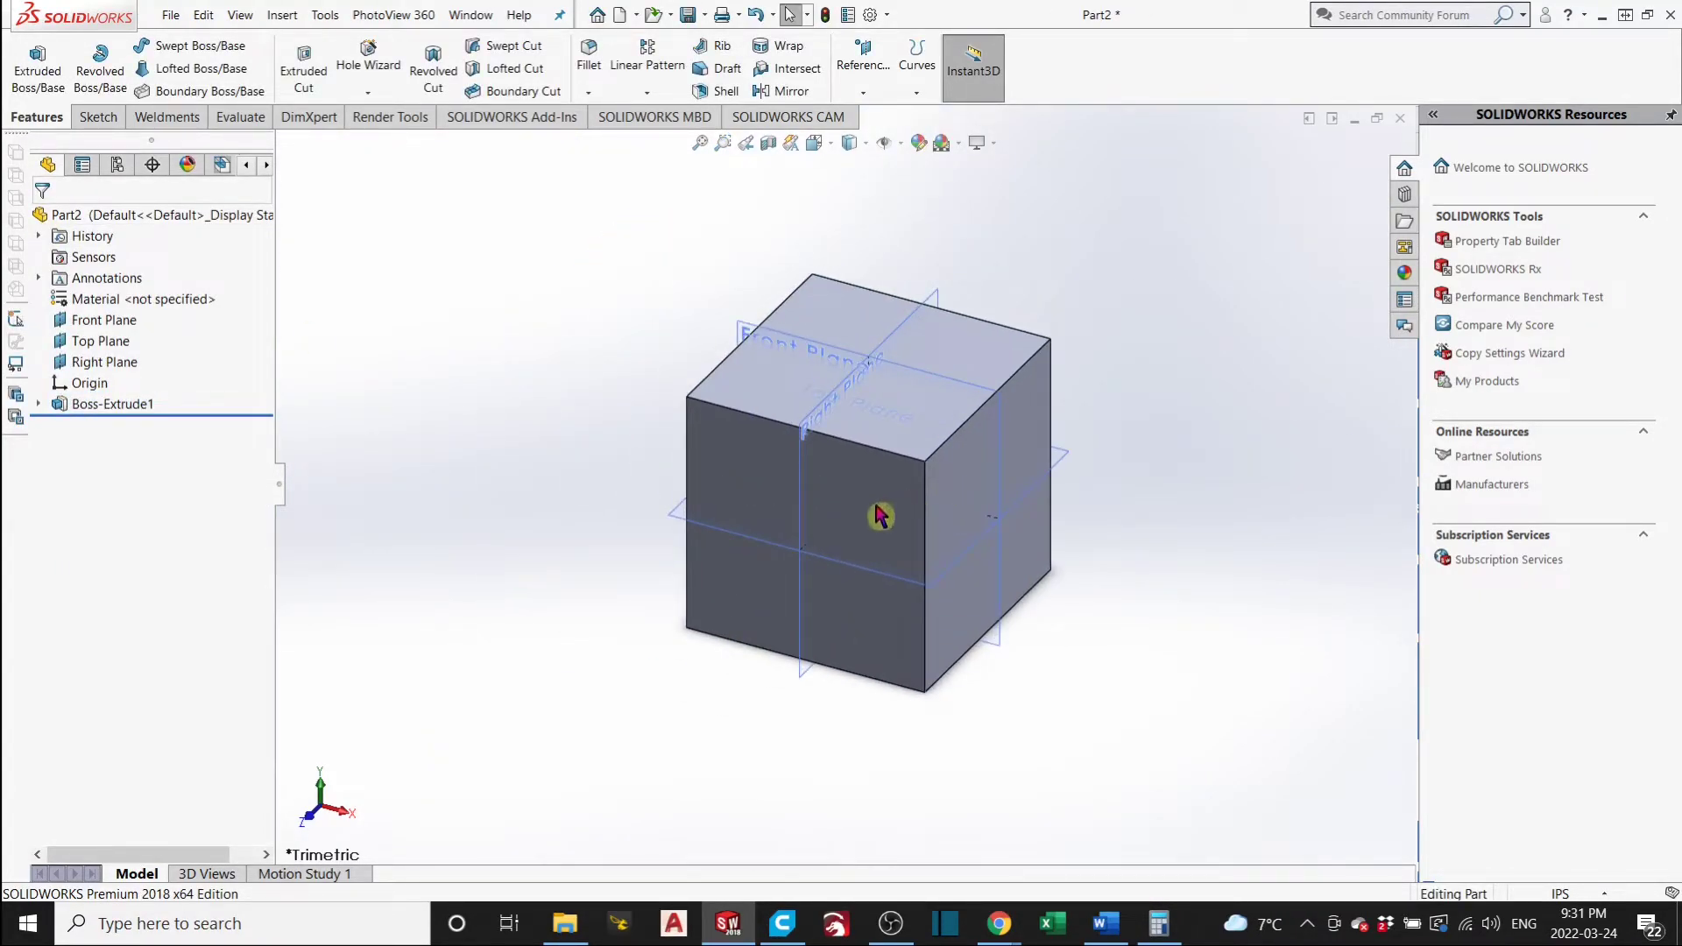
scroll(942, 517, down, 2)
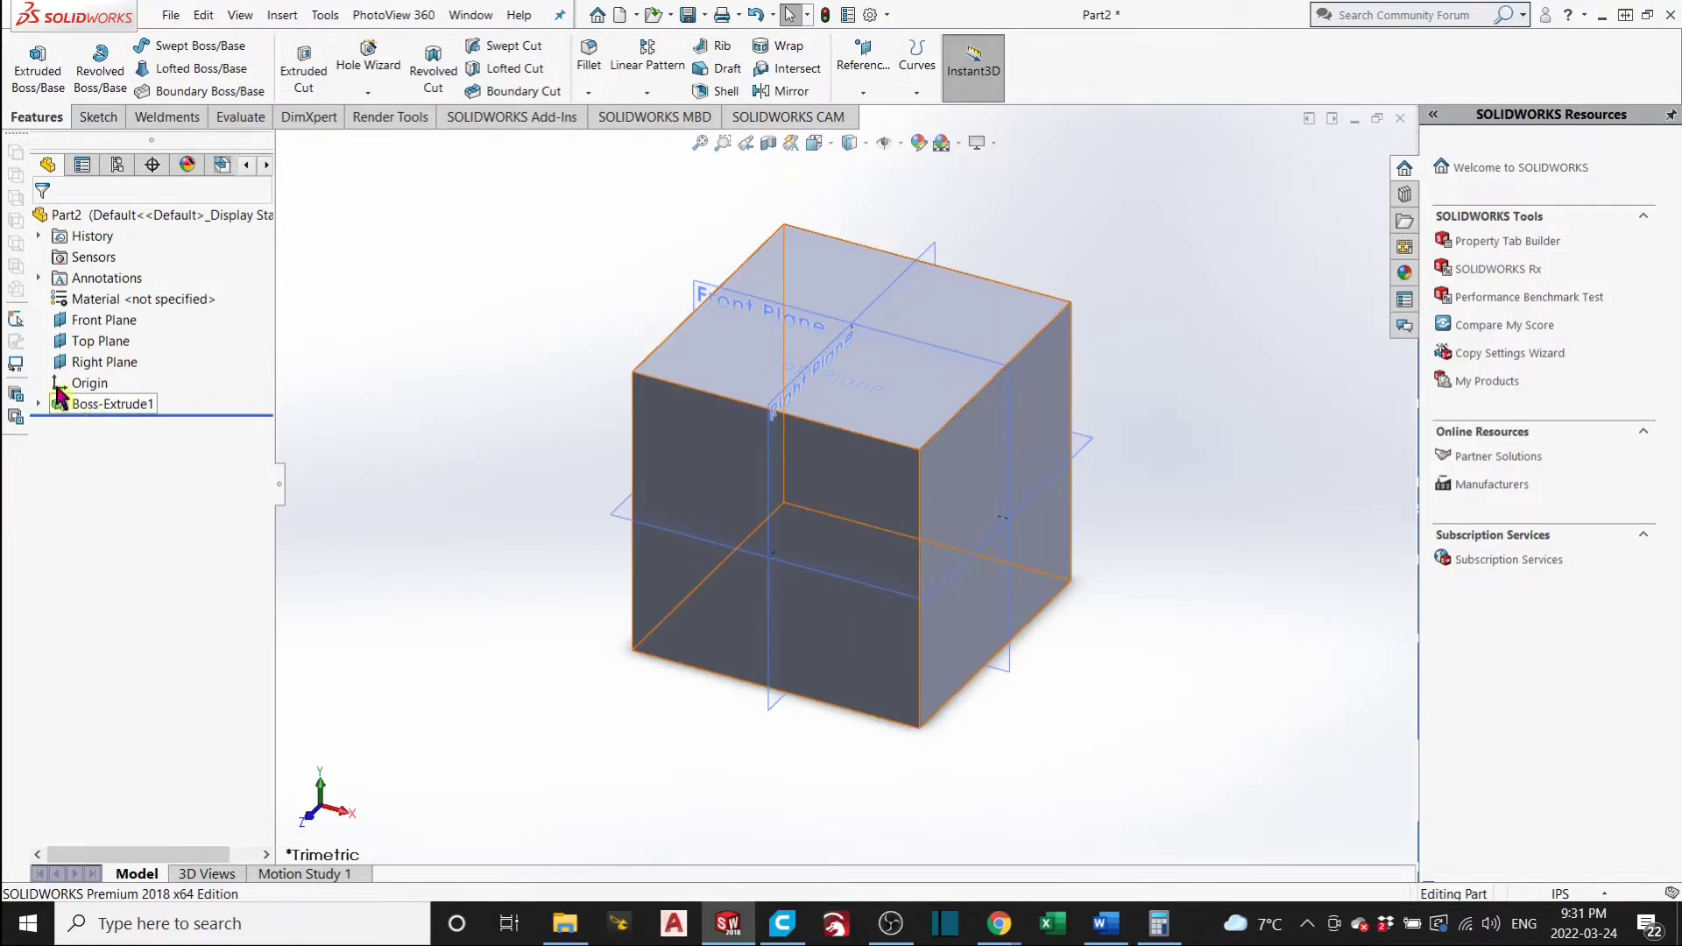
right_click(99, 324)
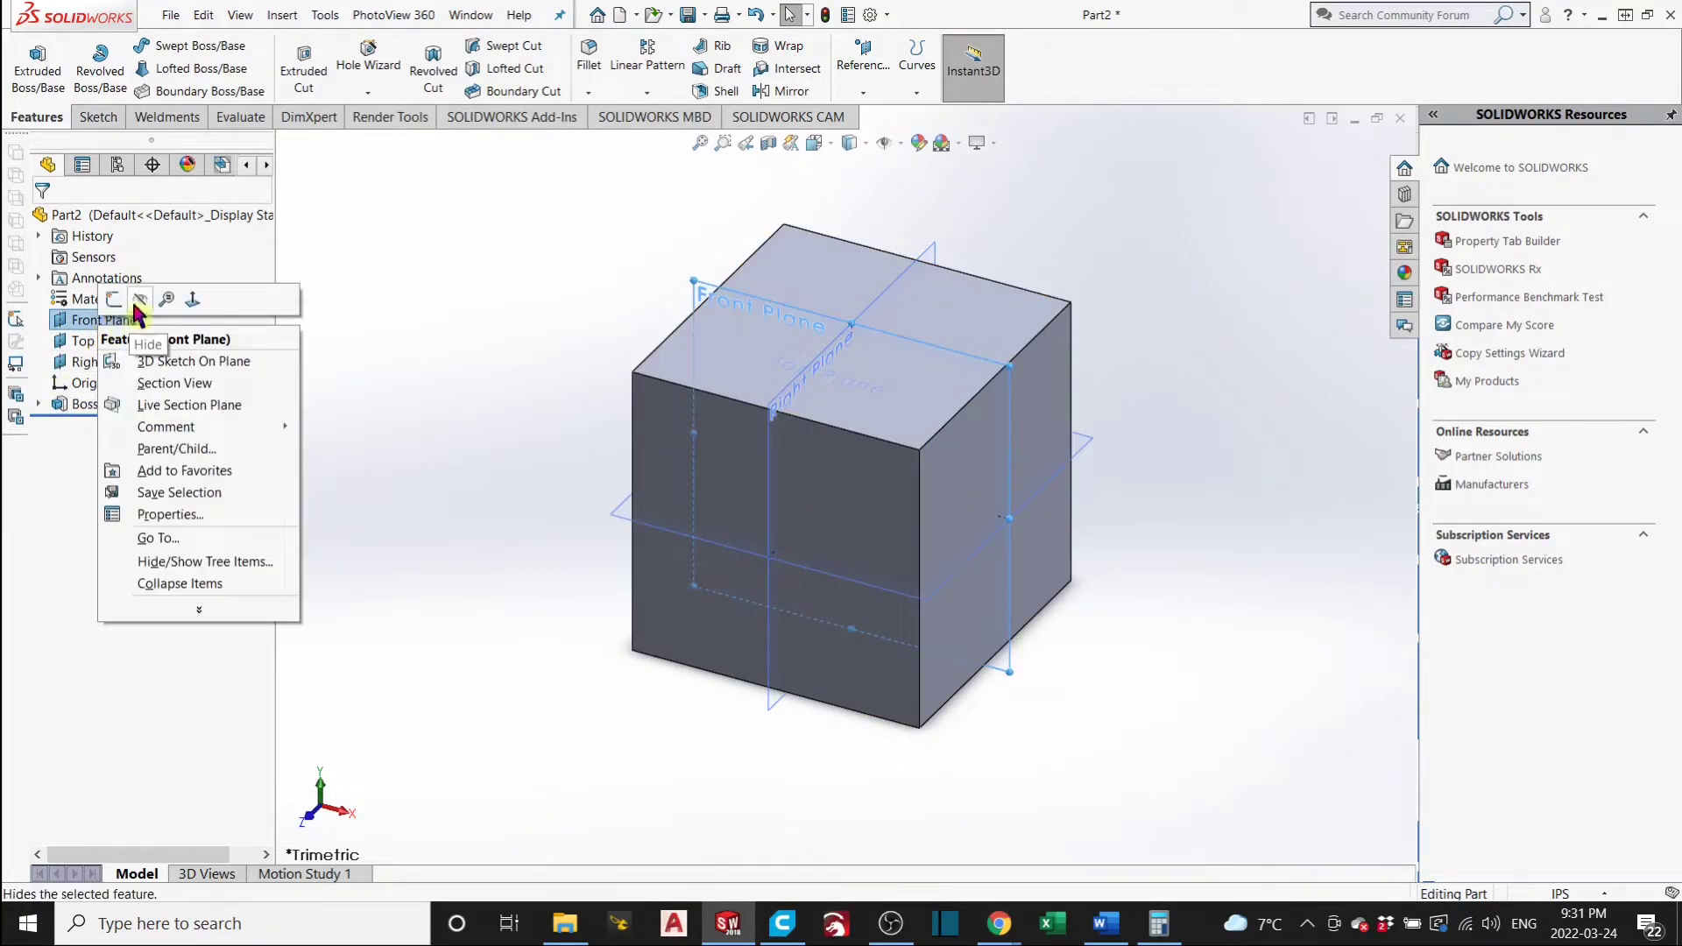
key(Escape)
right_click(75, 343)
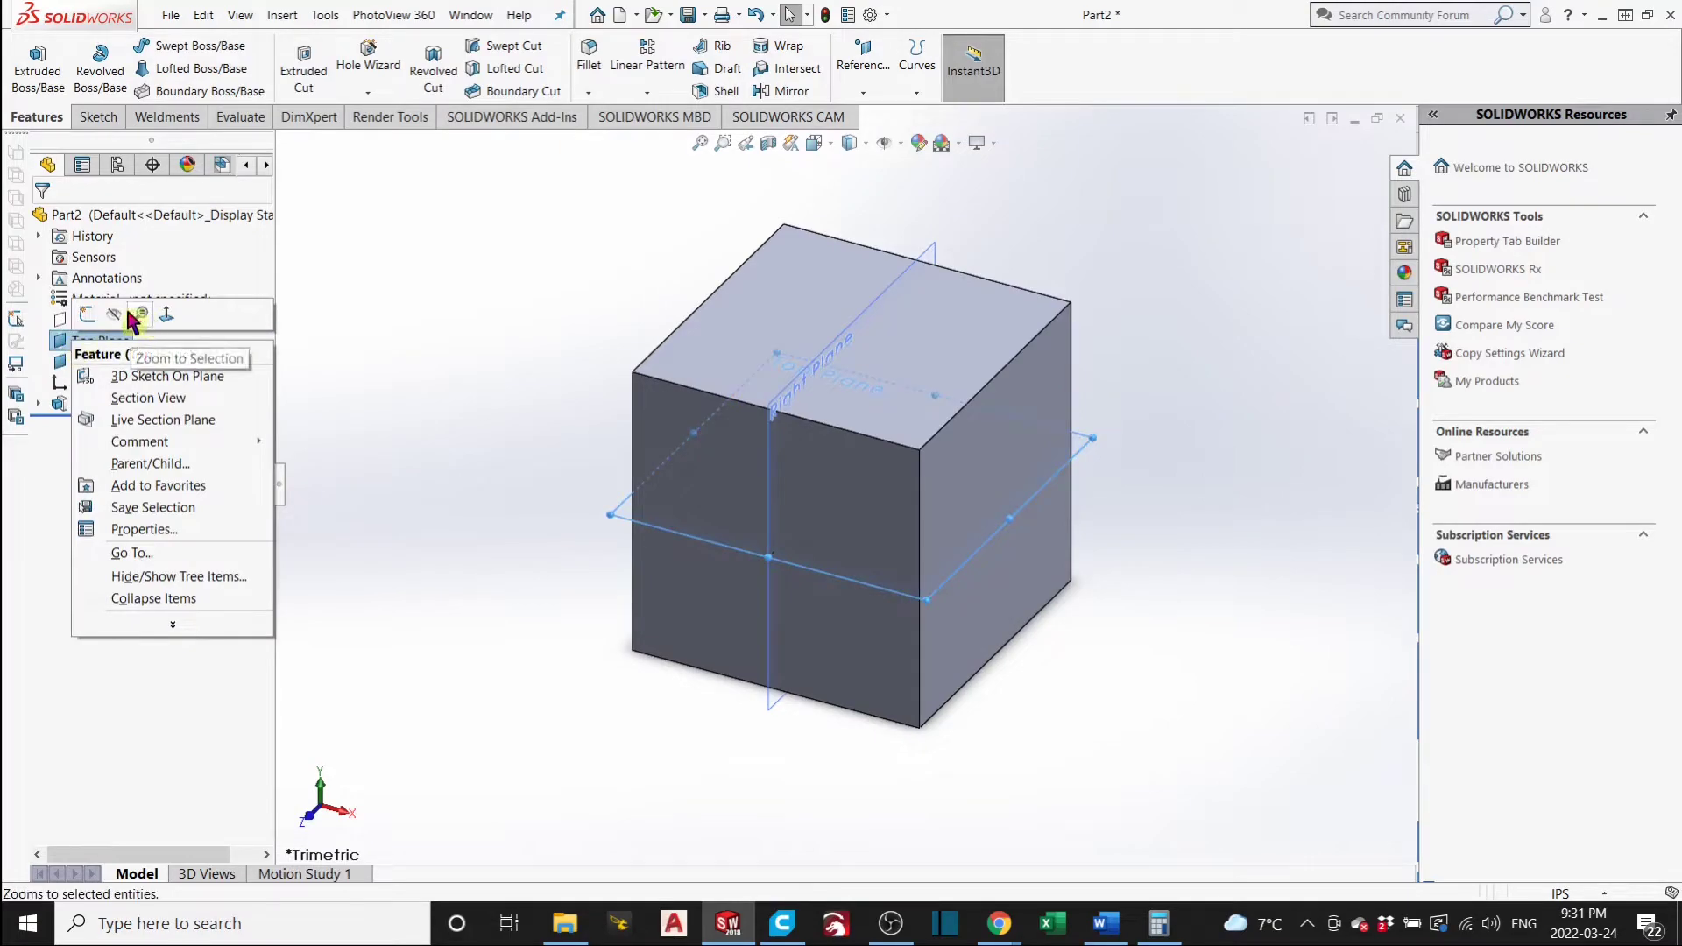
key(Escape)
click(103, 365)
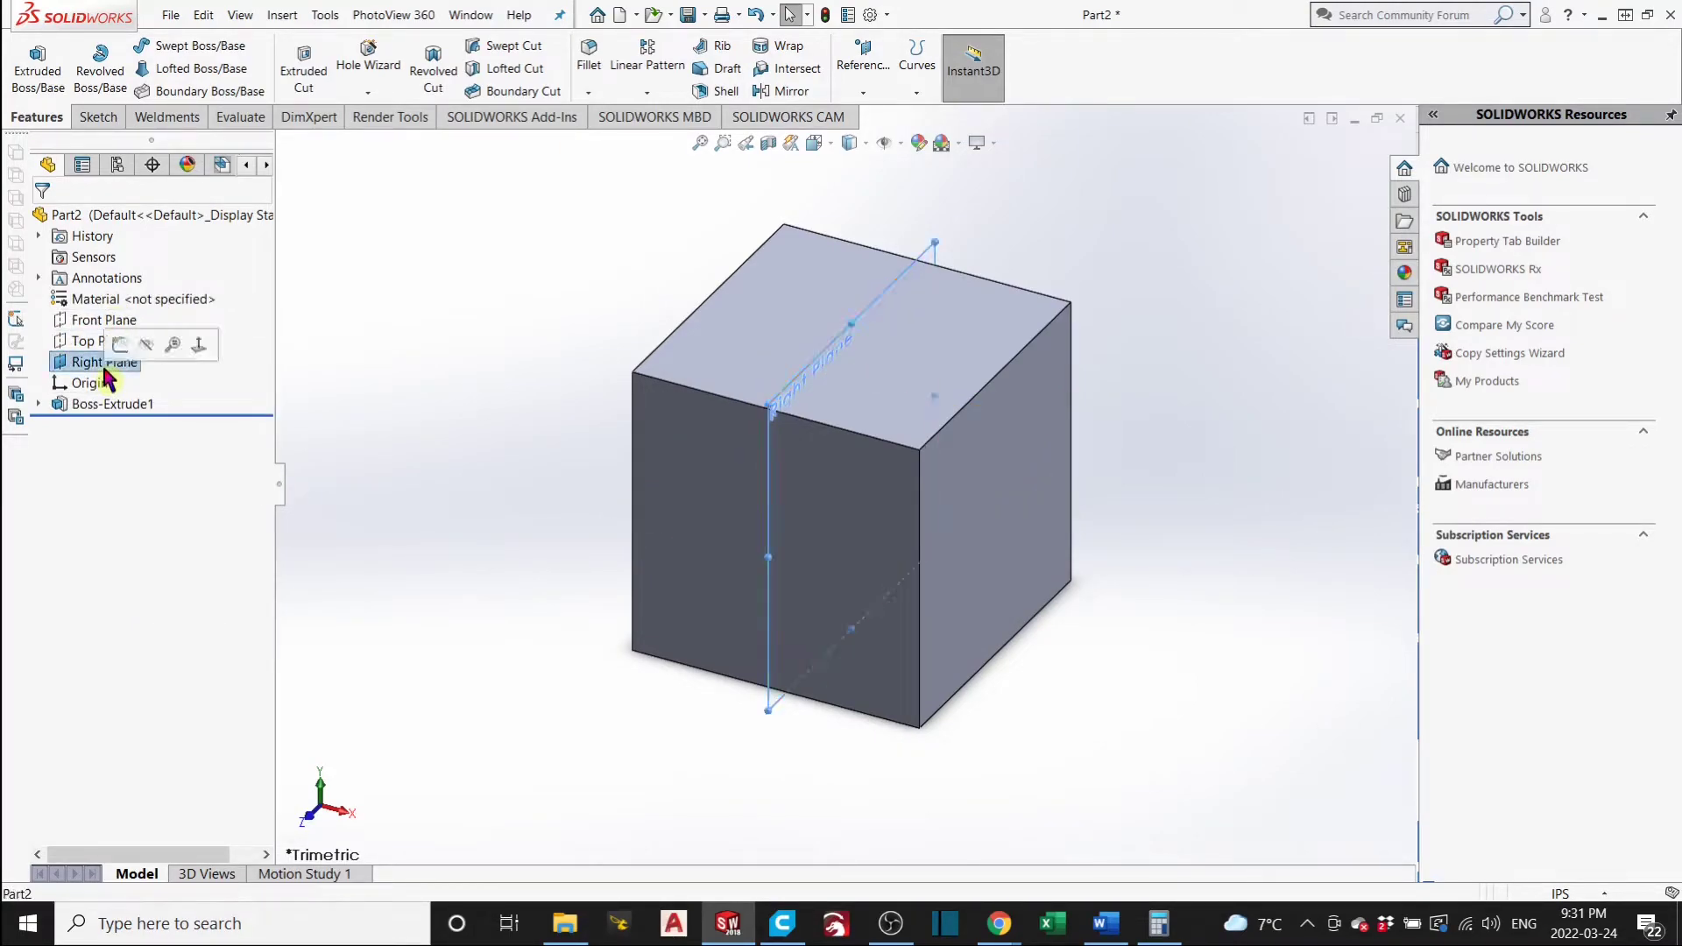
click(147, 347)
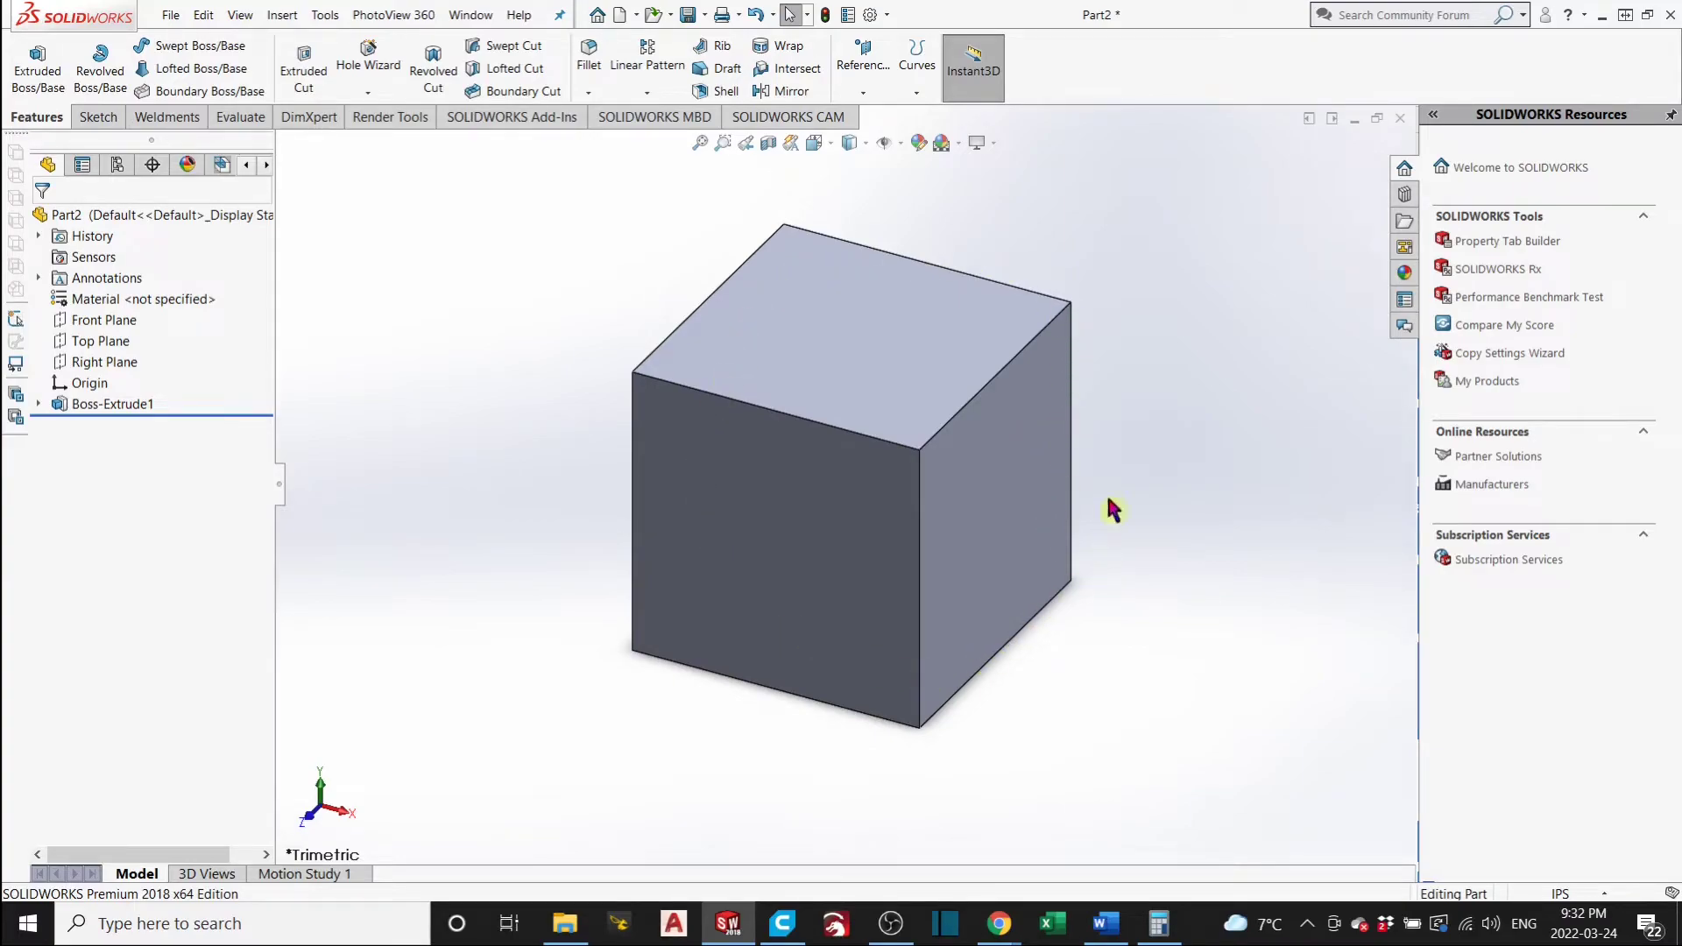
Orbit around the cube, then return to the Front view.
middle_drag(1107, 519, 1179, 633)
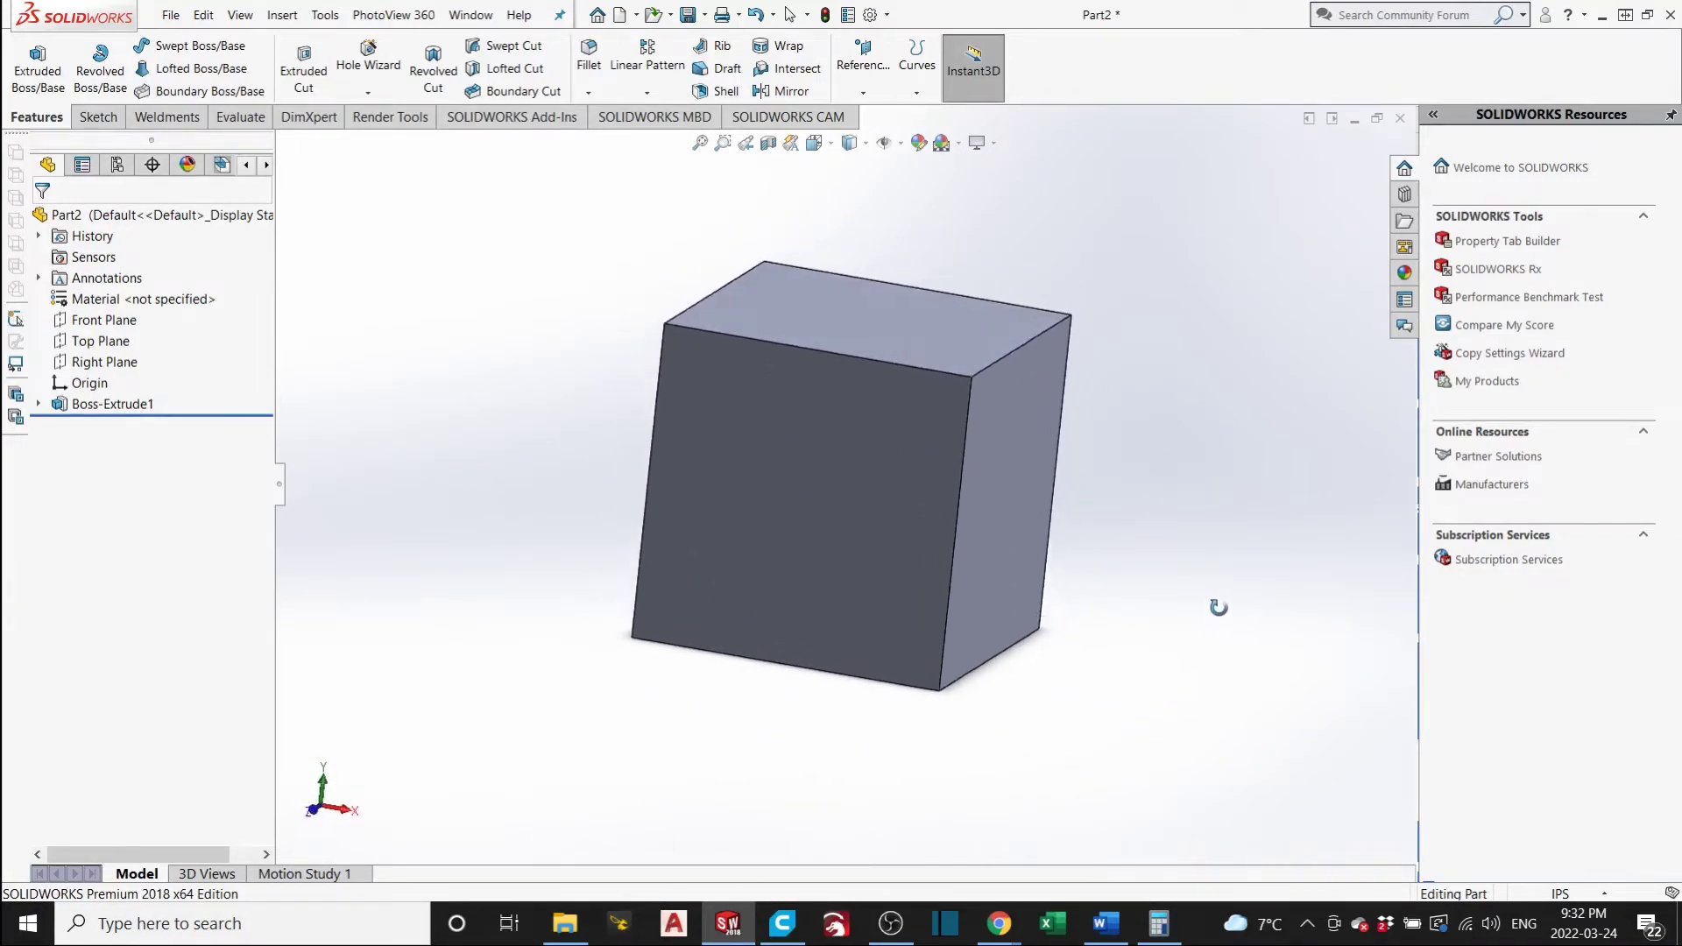
middle_drag(1217, 606, 1196, 614)
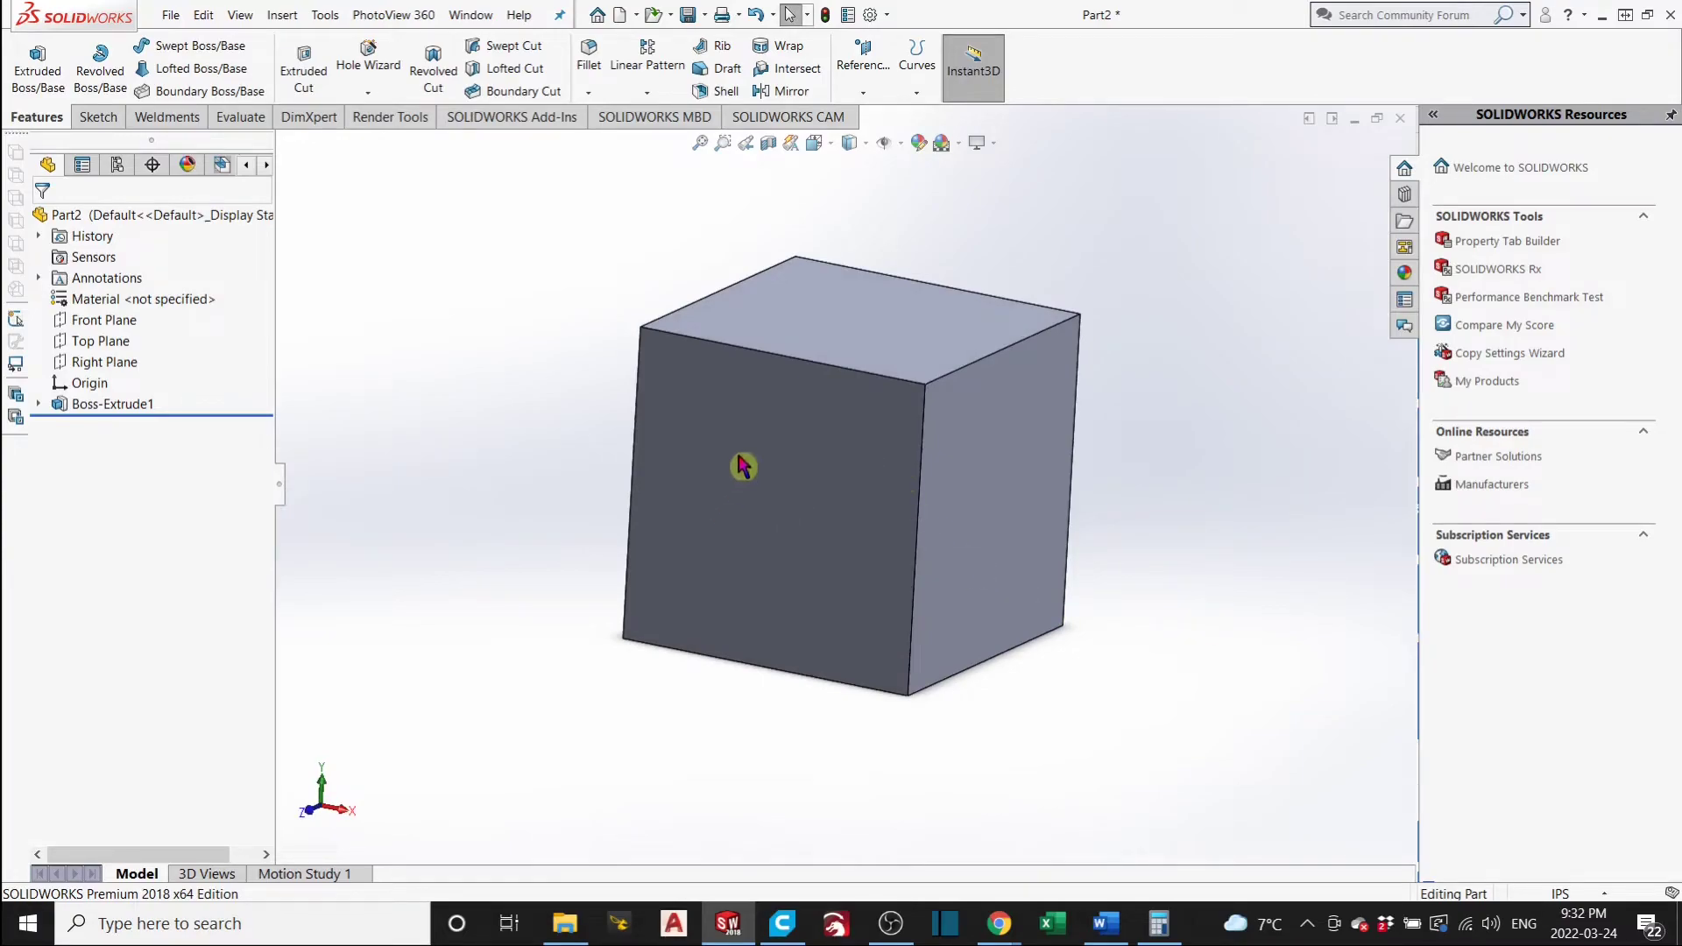
key(Left)
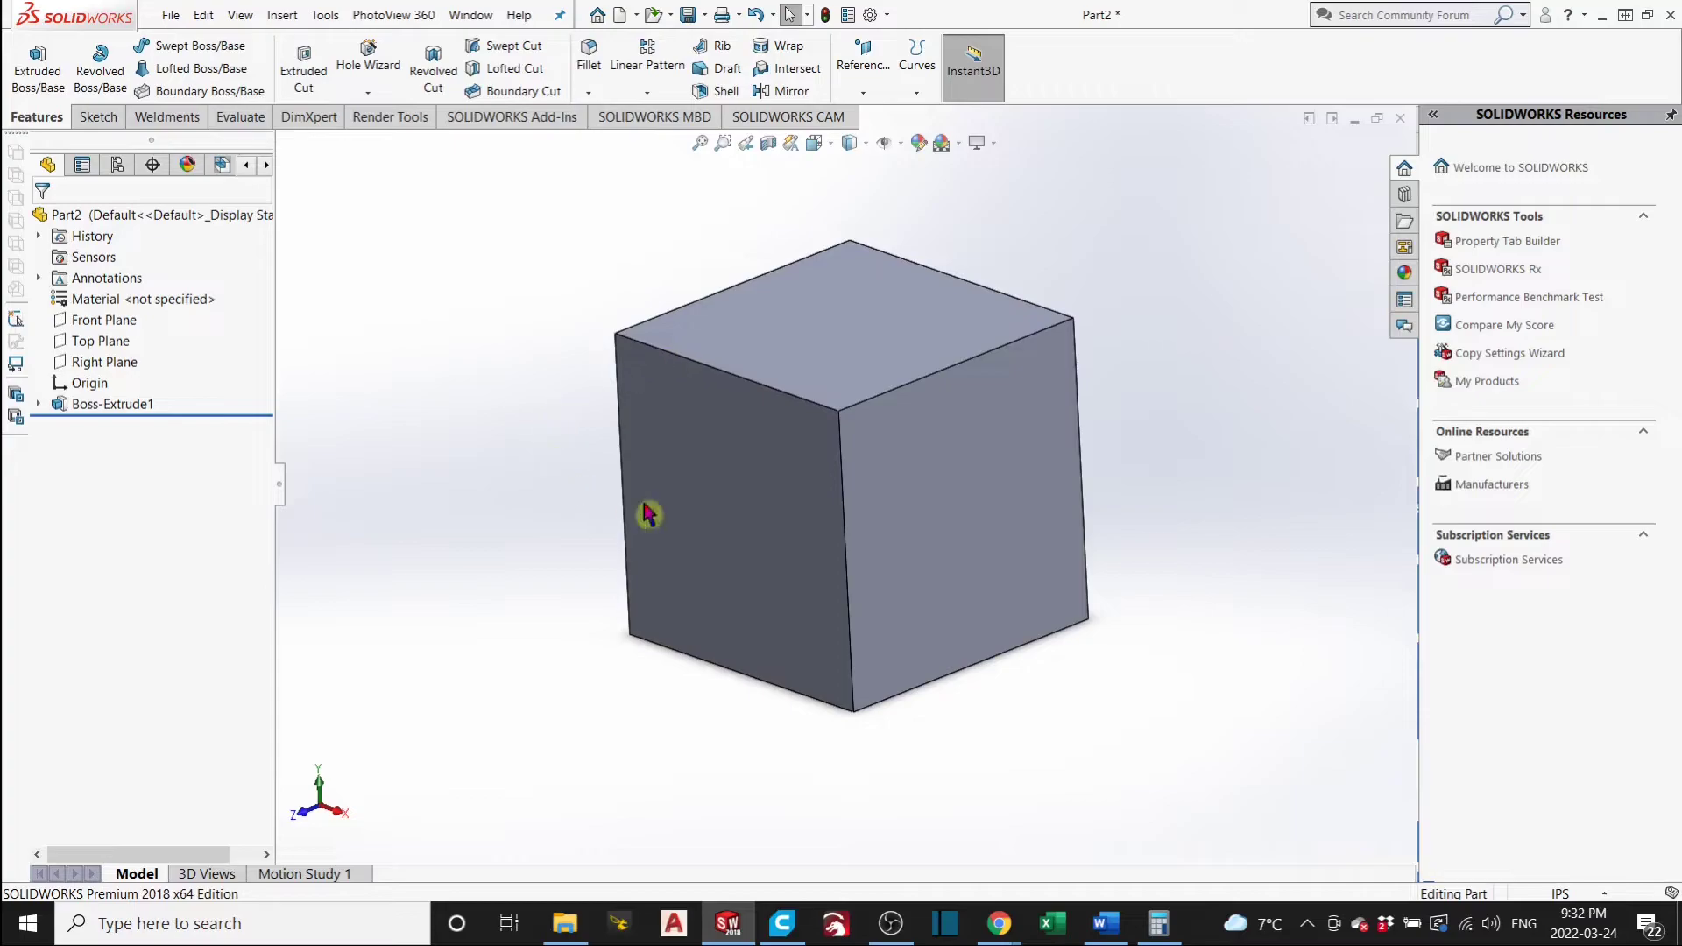
mouse_move(1096, 391)
middle_down()
mouse_move(1164, 319)
mouse_move(1106, 410)
middle_up()
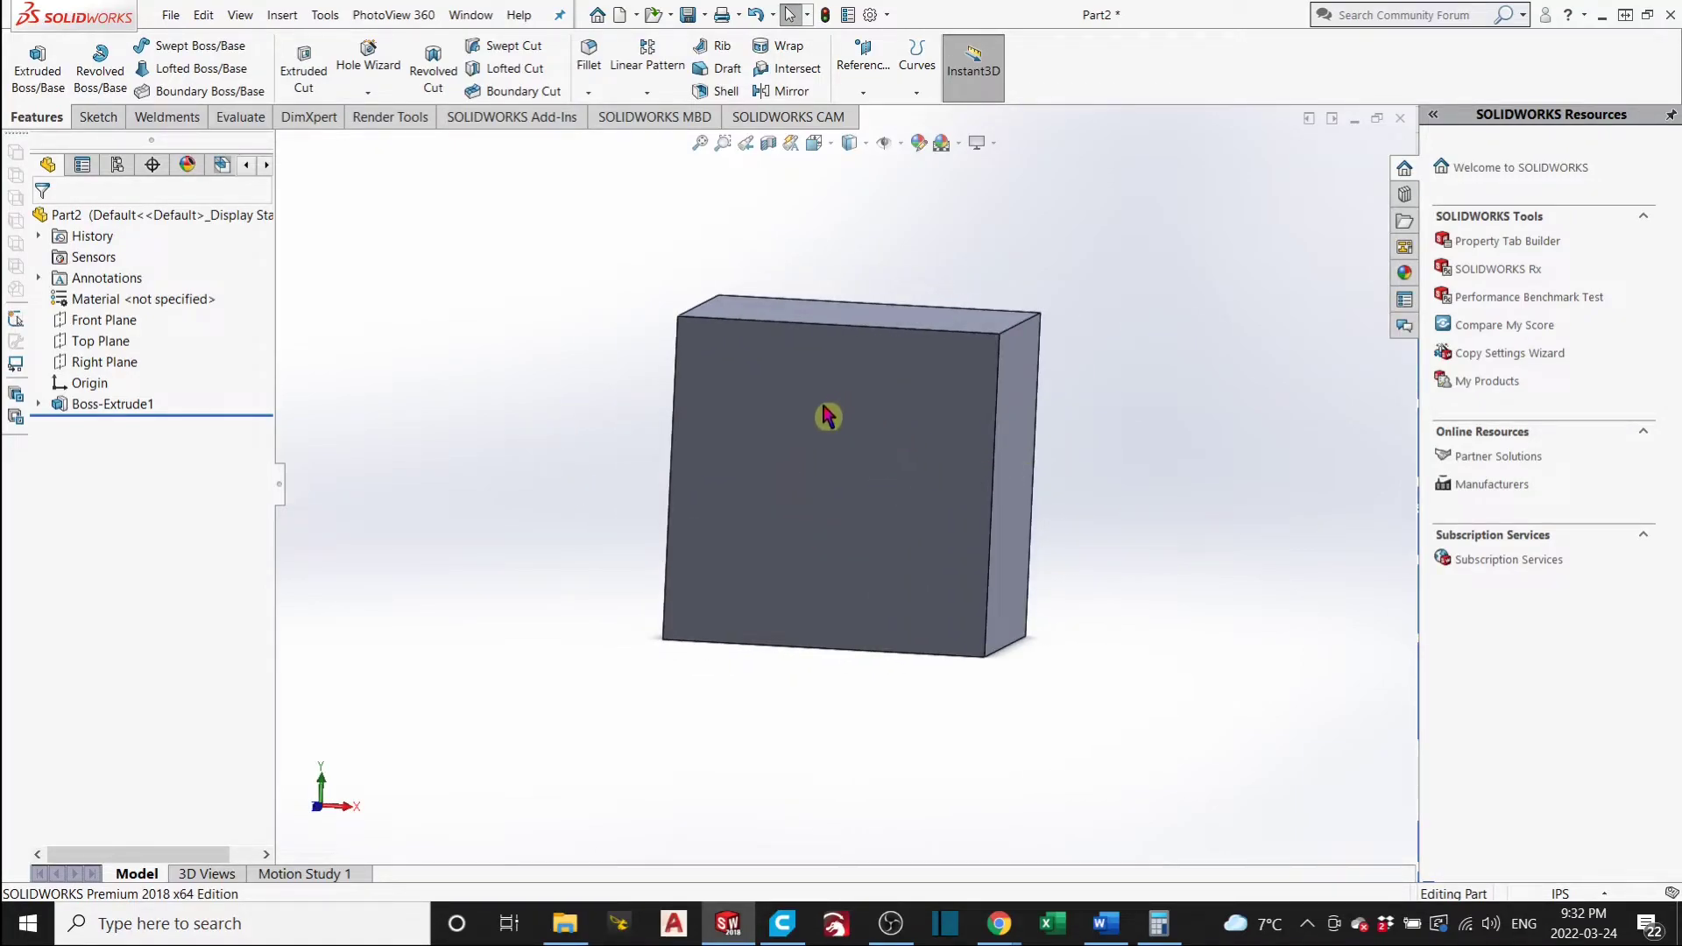
middle_drag(1006, 447, 1092, 467)
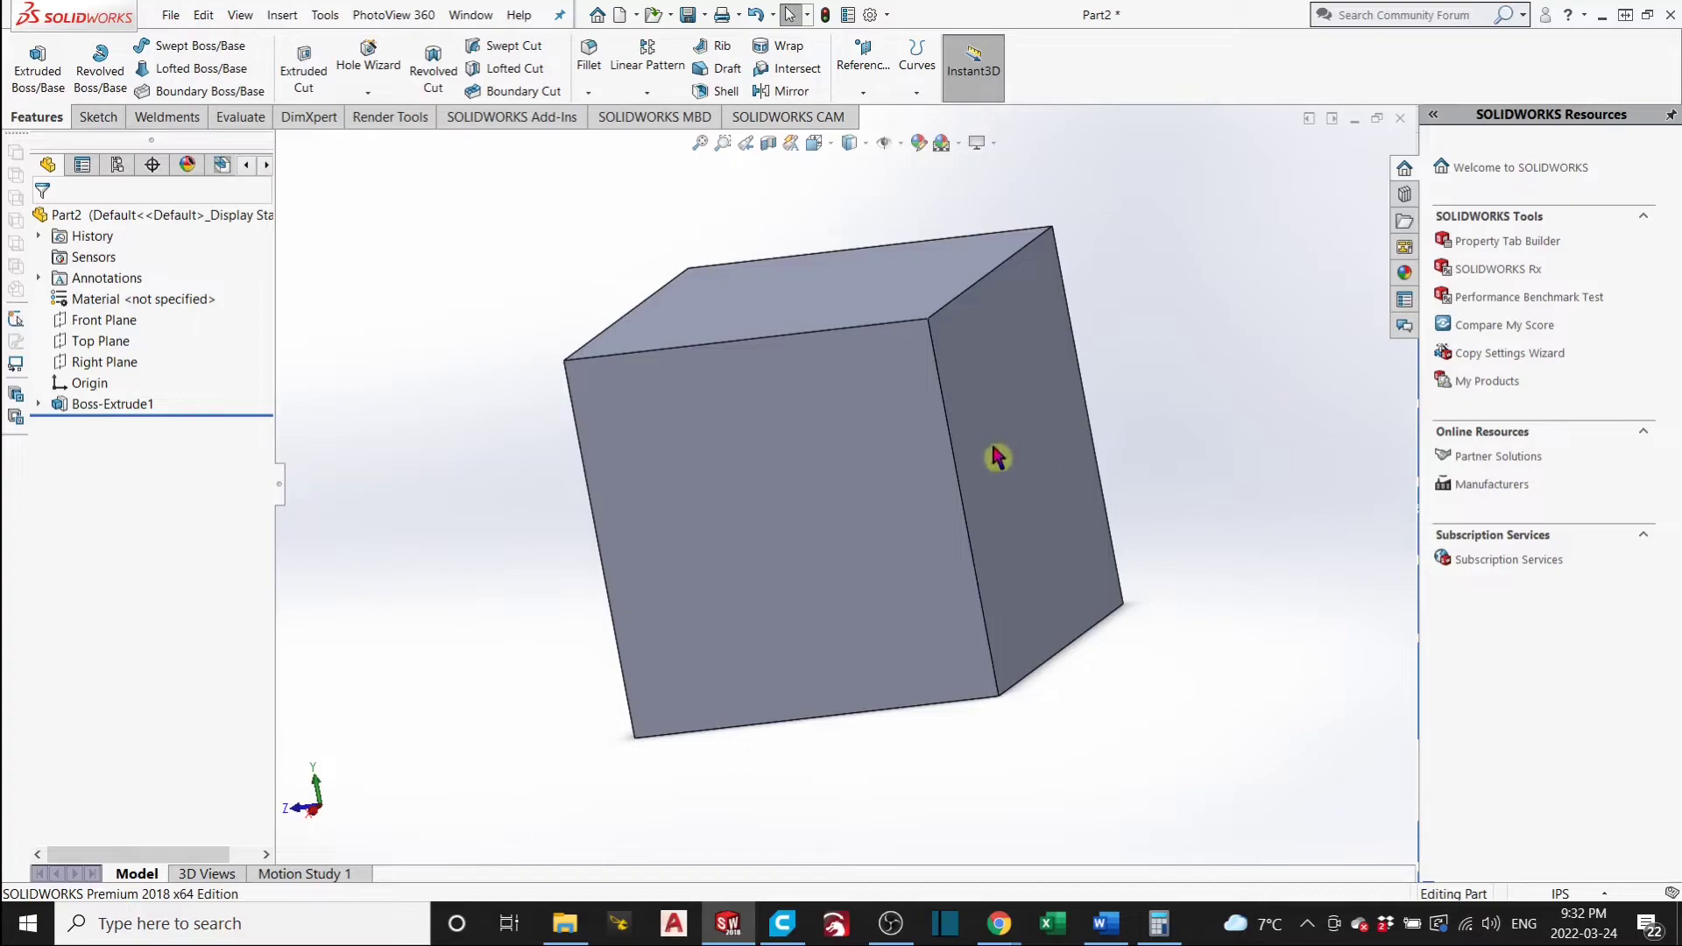
key(ctrl+1)
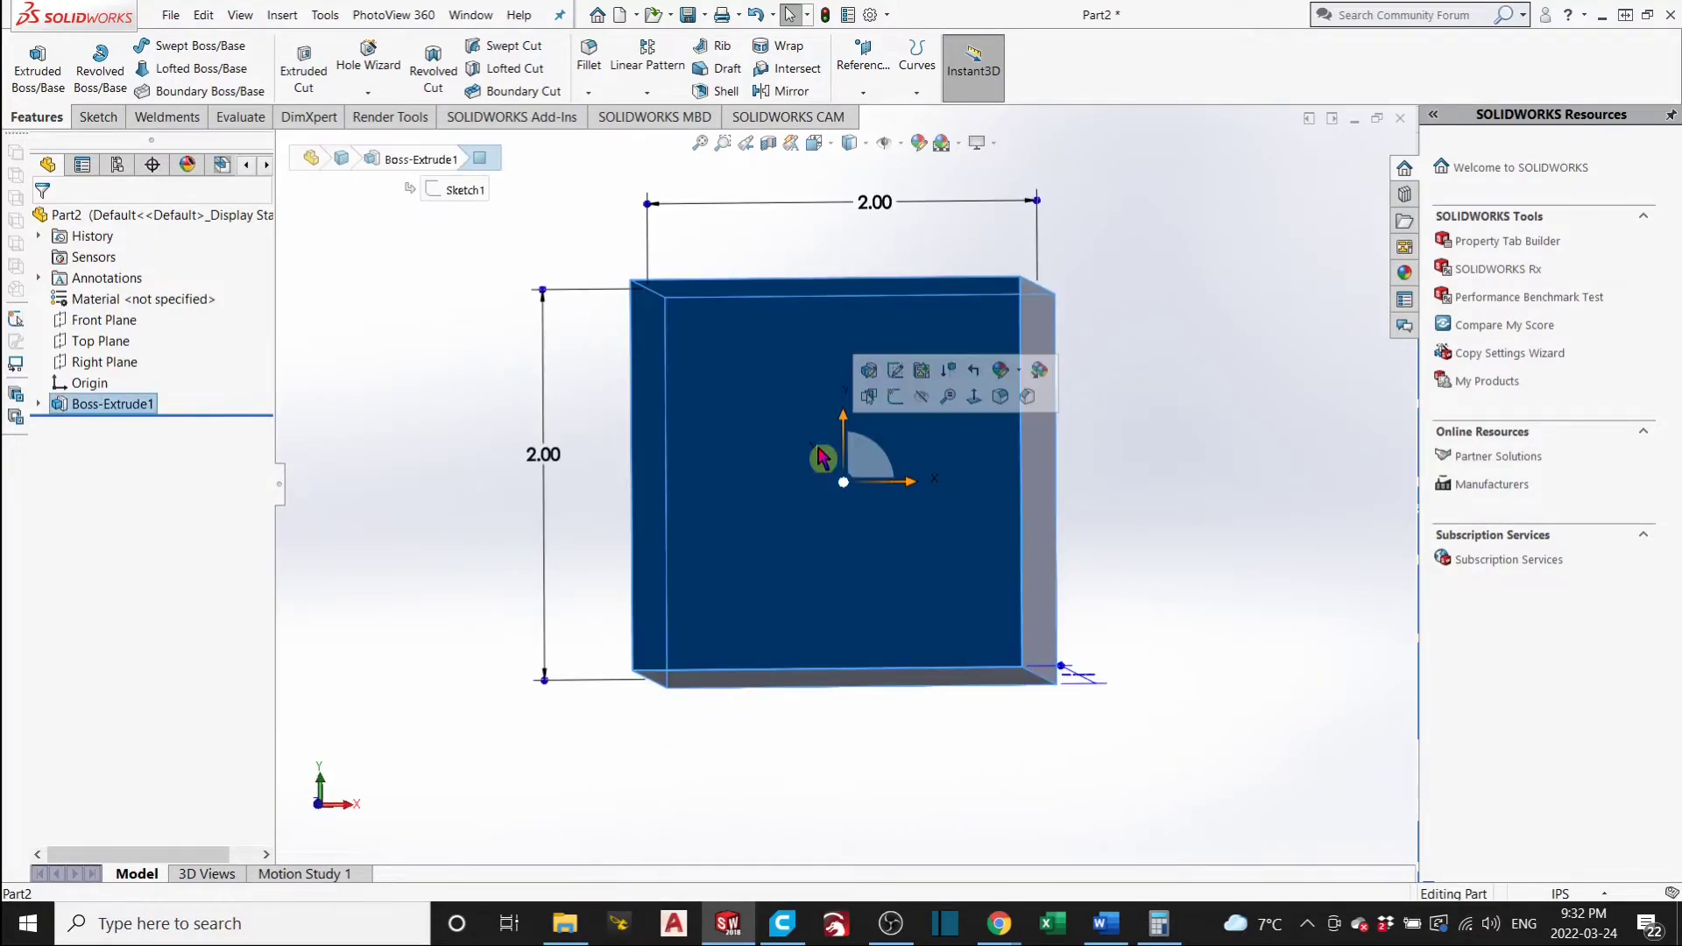
Open a new Sketch2 on the cube's front face and view it Normal To.
click(823, 459)
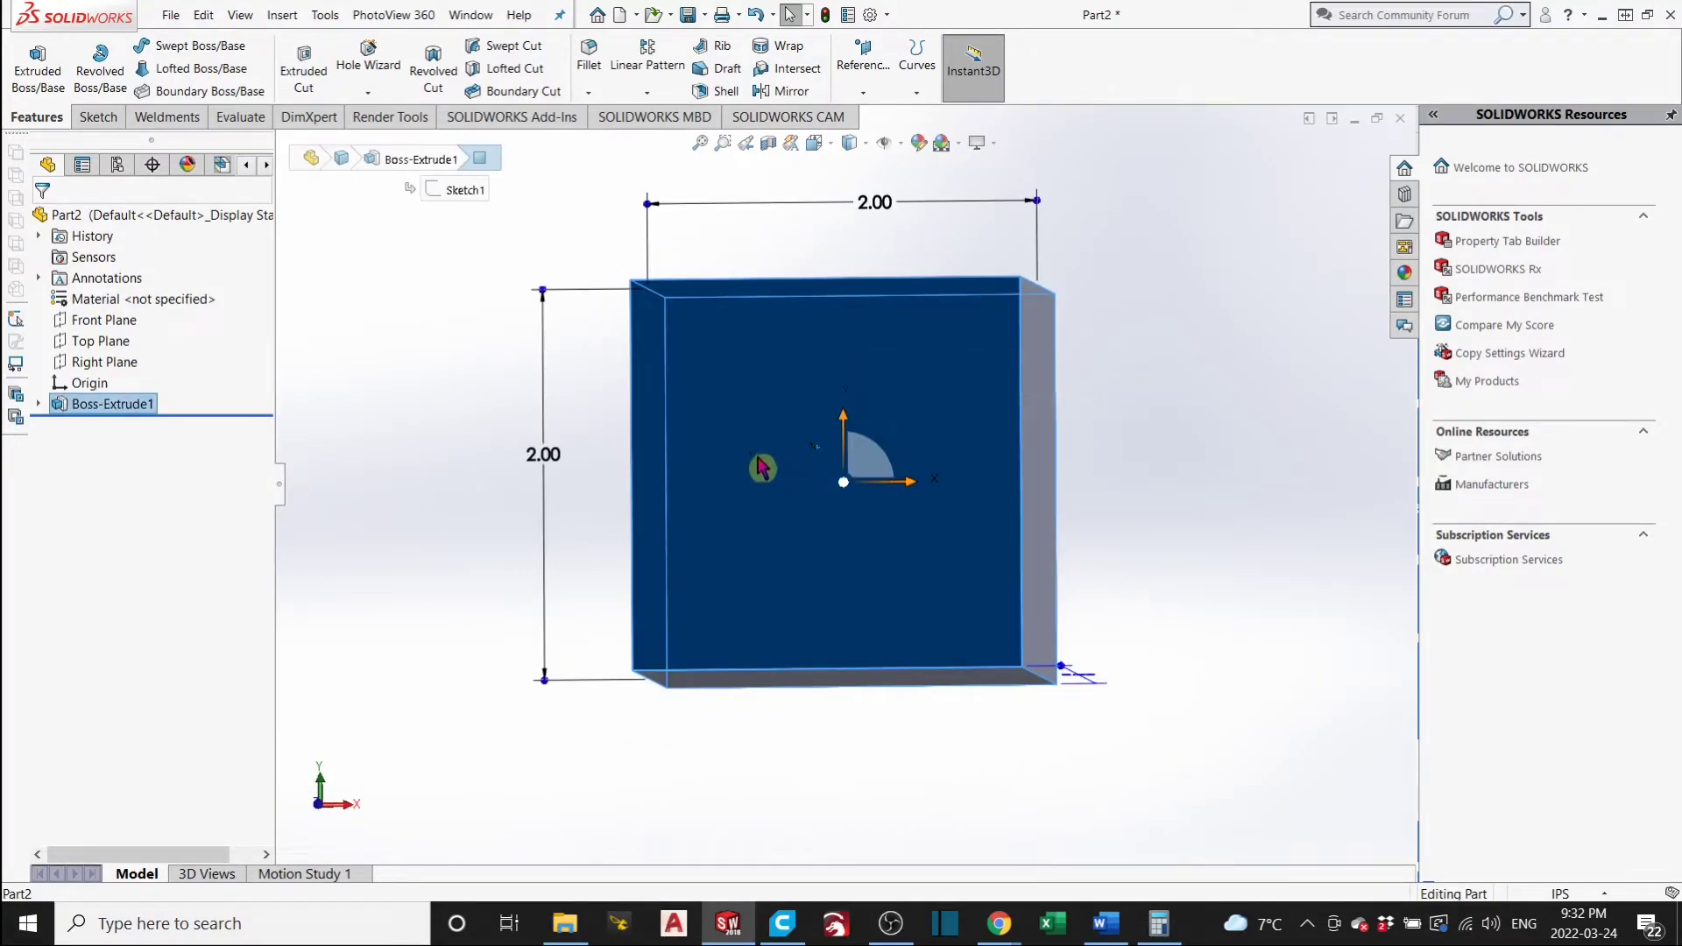
right_click(782, 379)
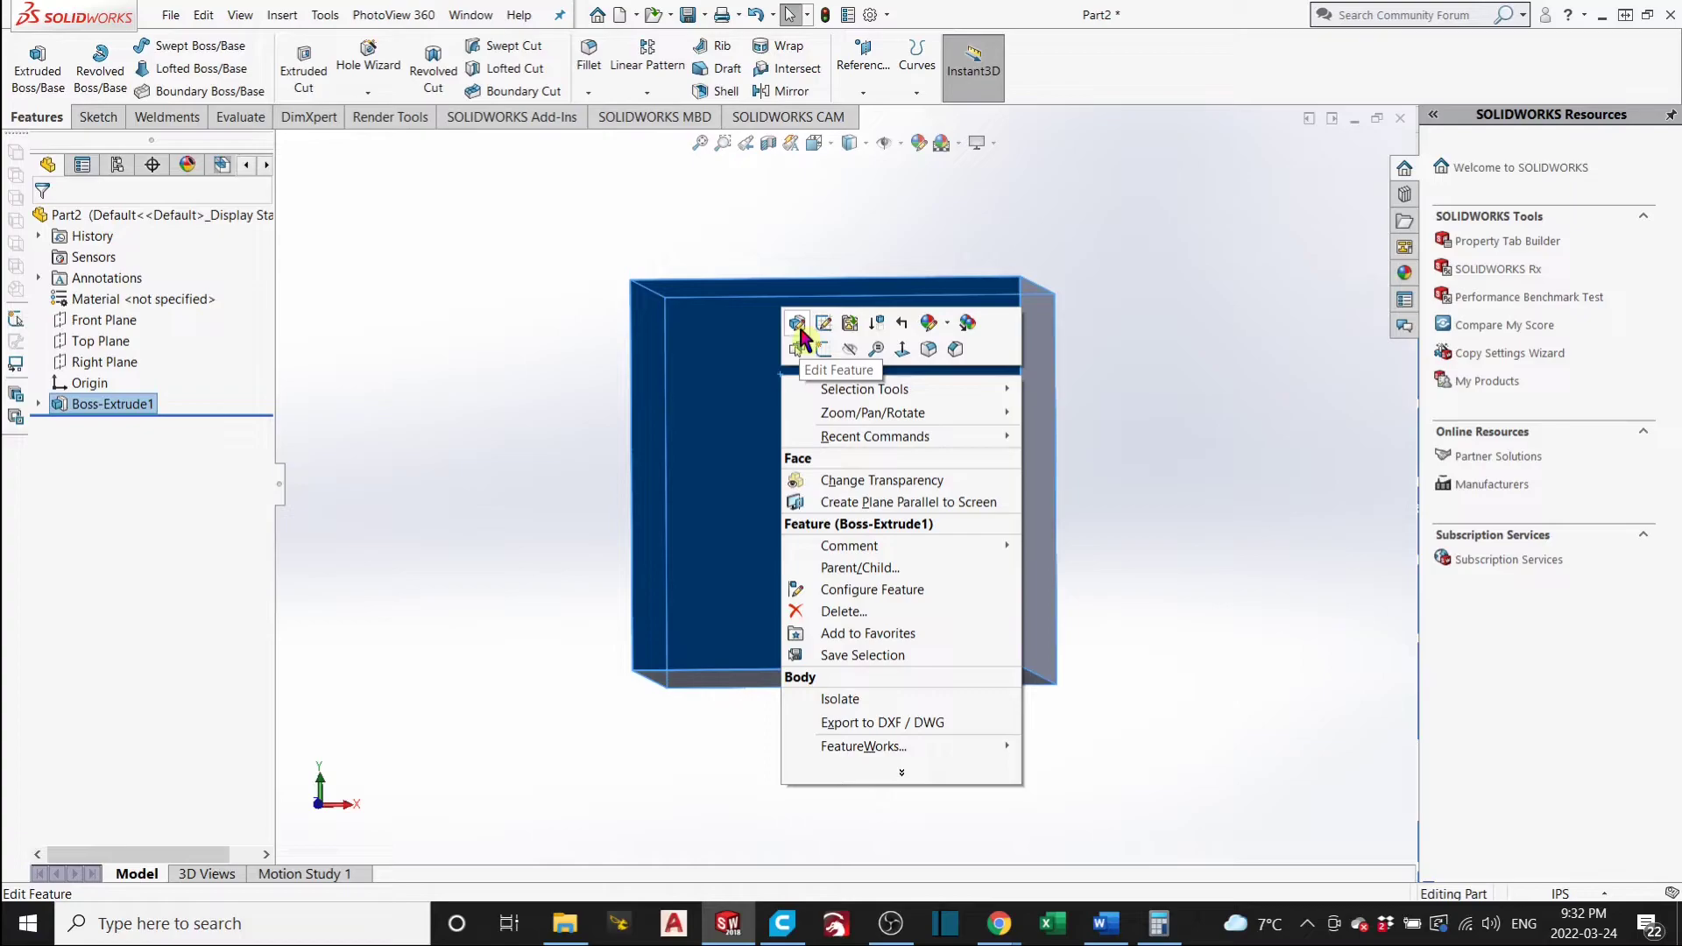
click(823, 353)
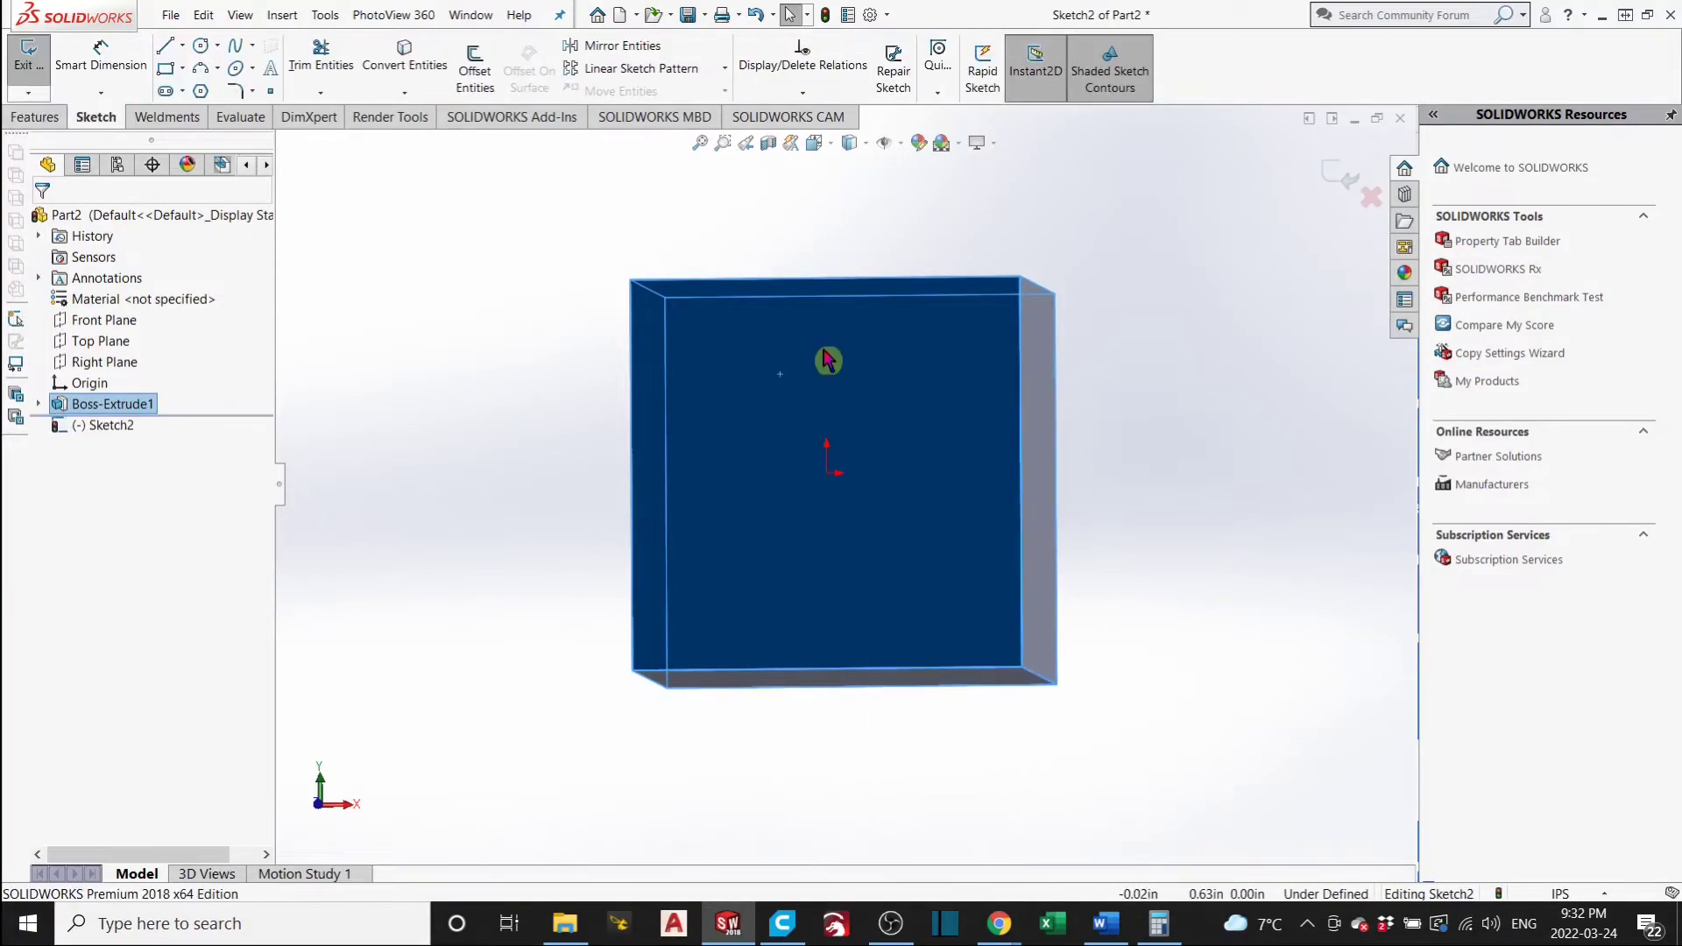
click(119, 427)
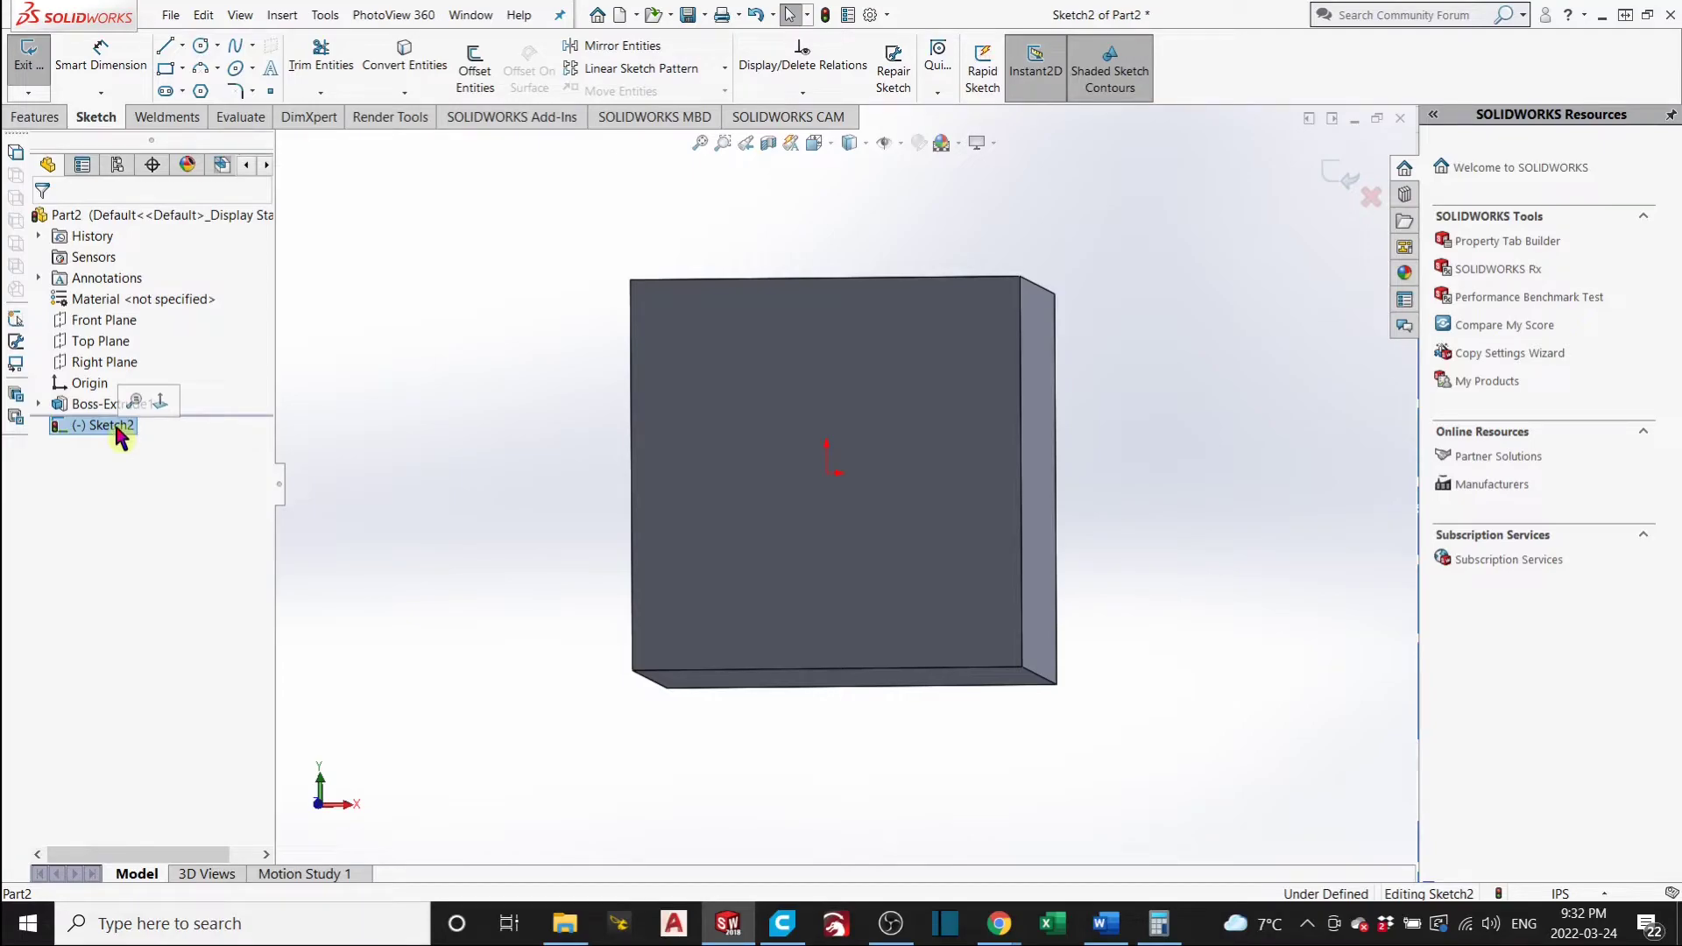
click(160, 403)
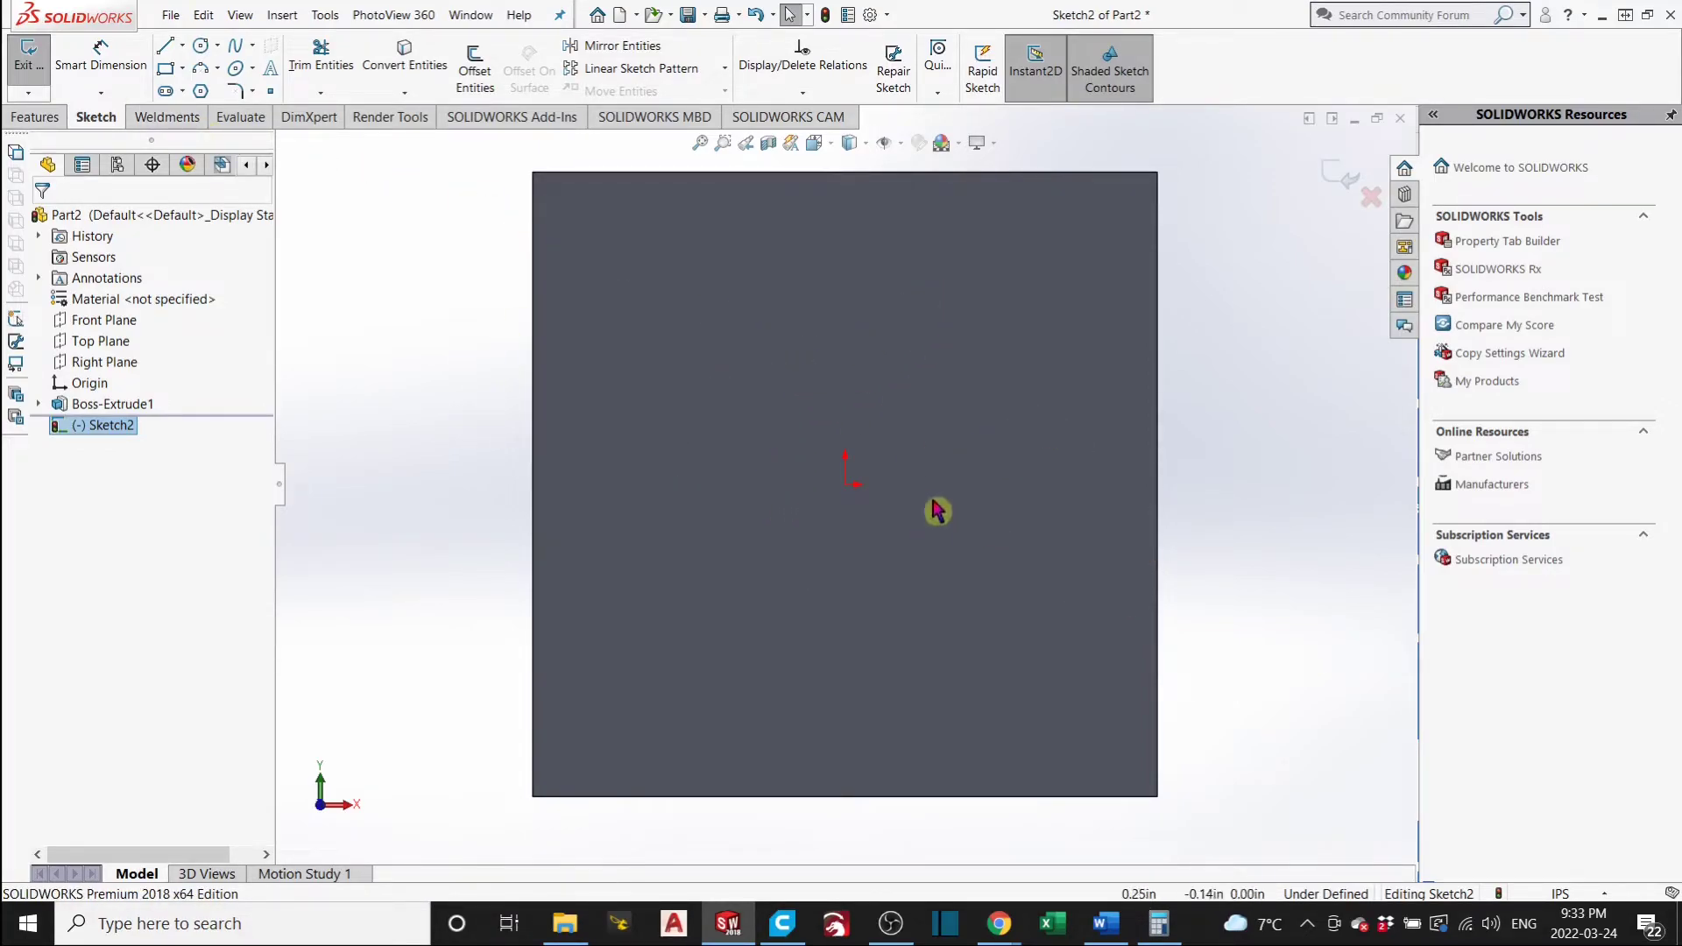
Draw a circle centred on the sketch origin of the cube's front face.
click(204, 47)
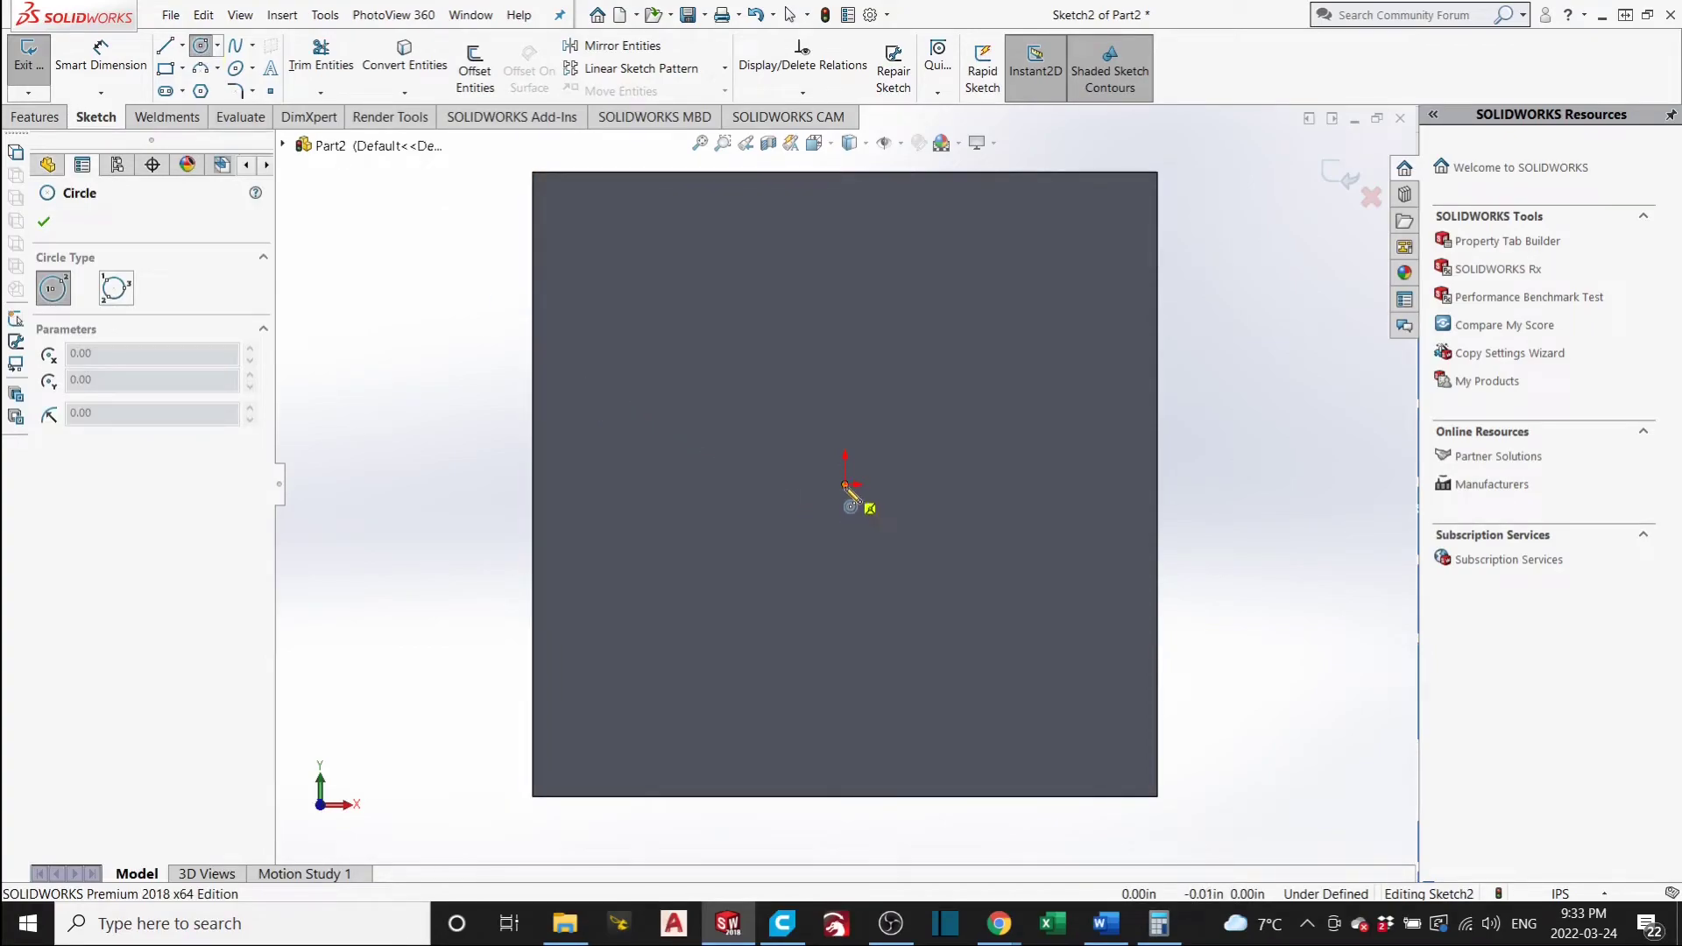
mouse_move(844, 483)
mouse_down()
mouse_move(984, 402)
mouse_move(1022, 364)
mouse_move(1004, 354)
mouse_up()
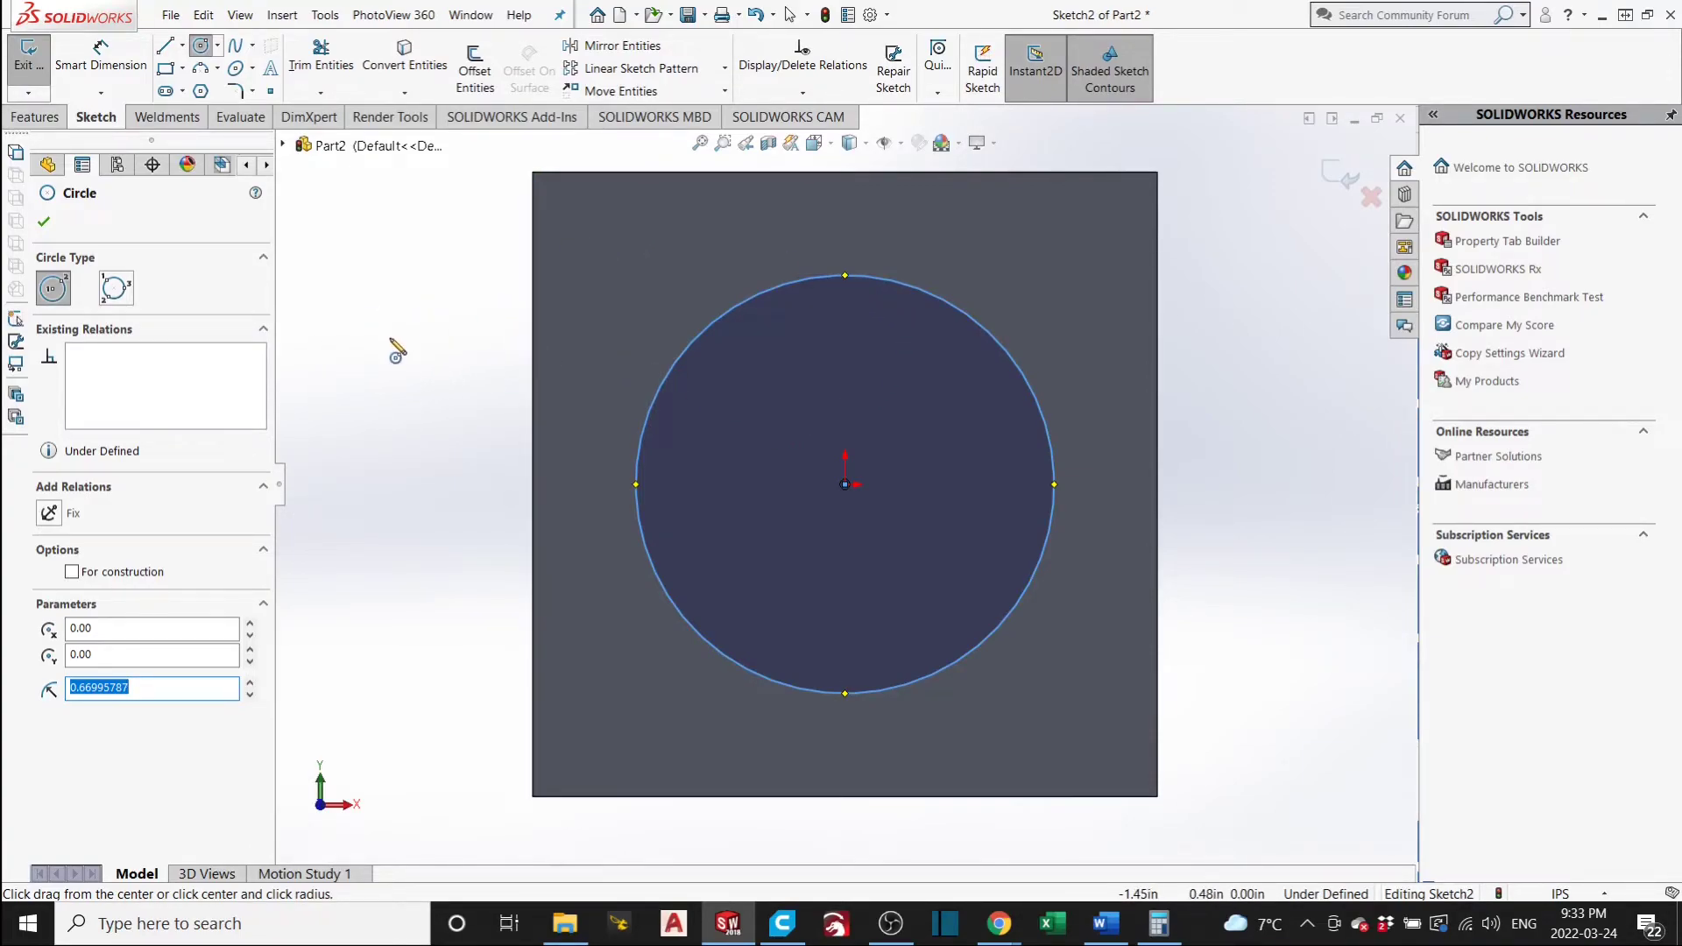
key(Escape)
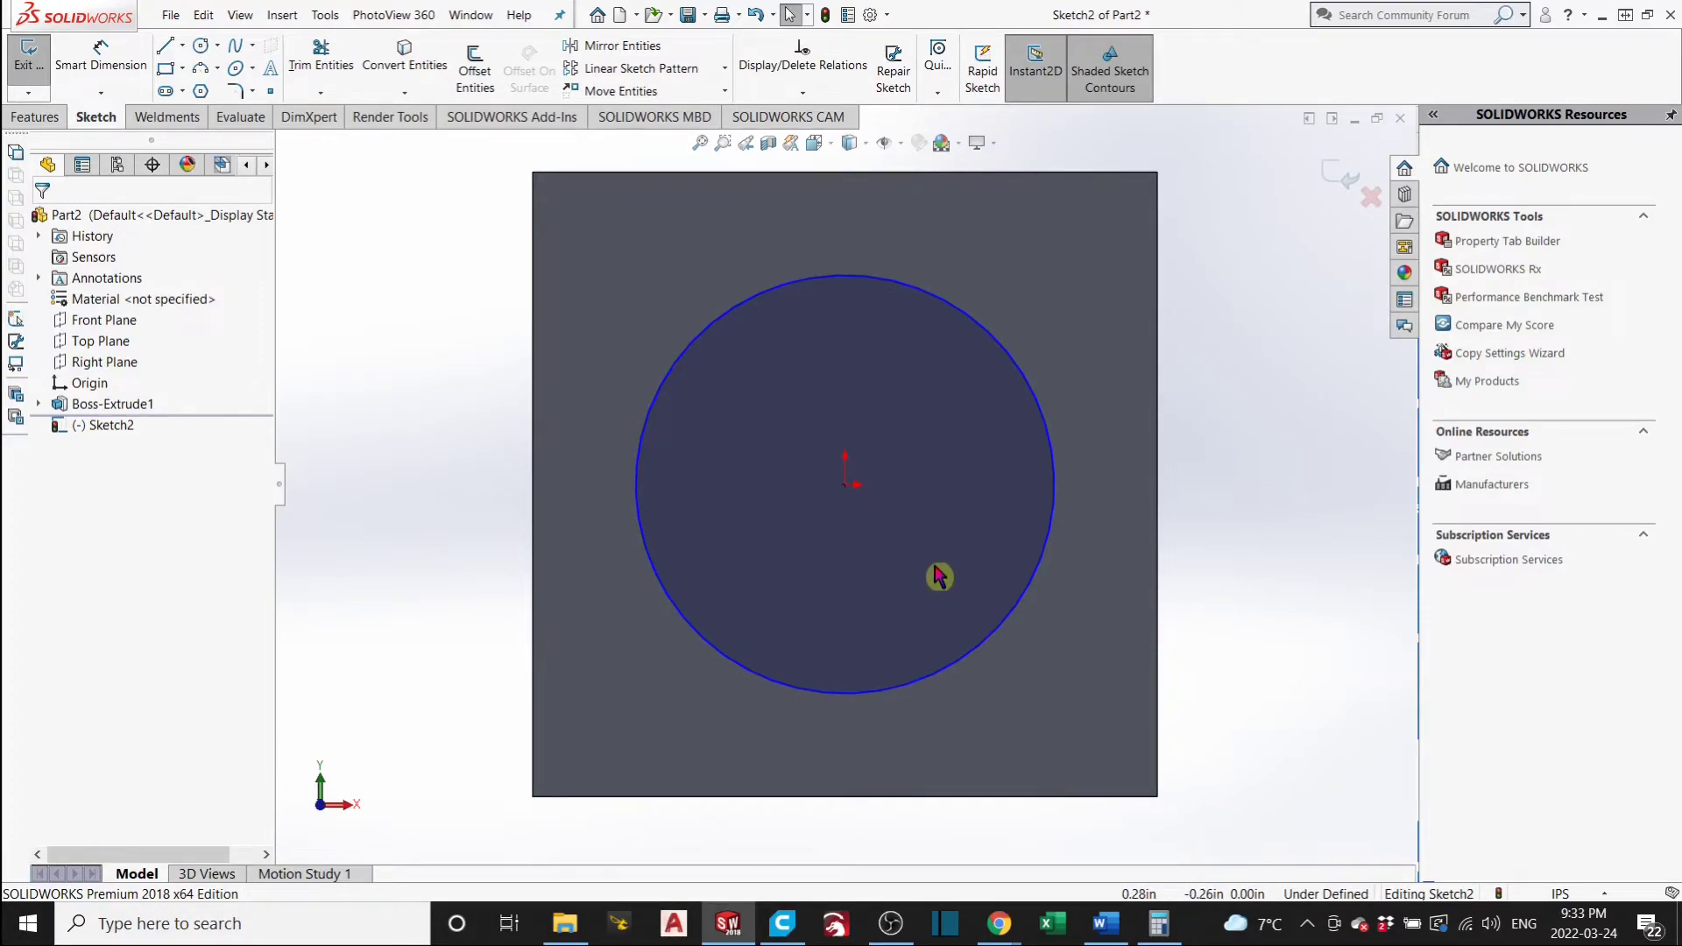
Dimension the circle's diameter to 1.00 in with Smart Dimension.
click(117, 64)
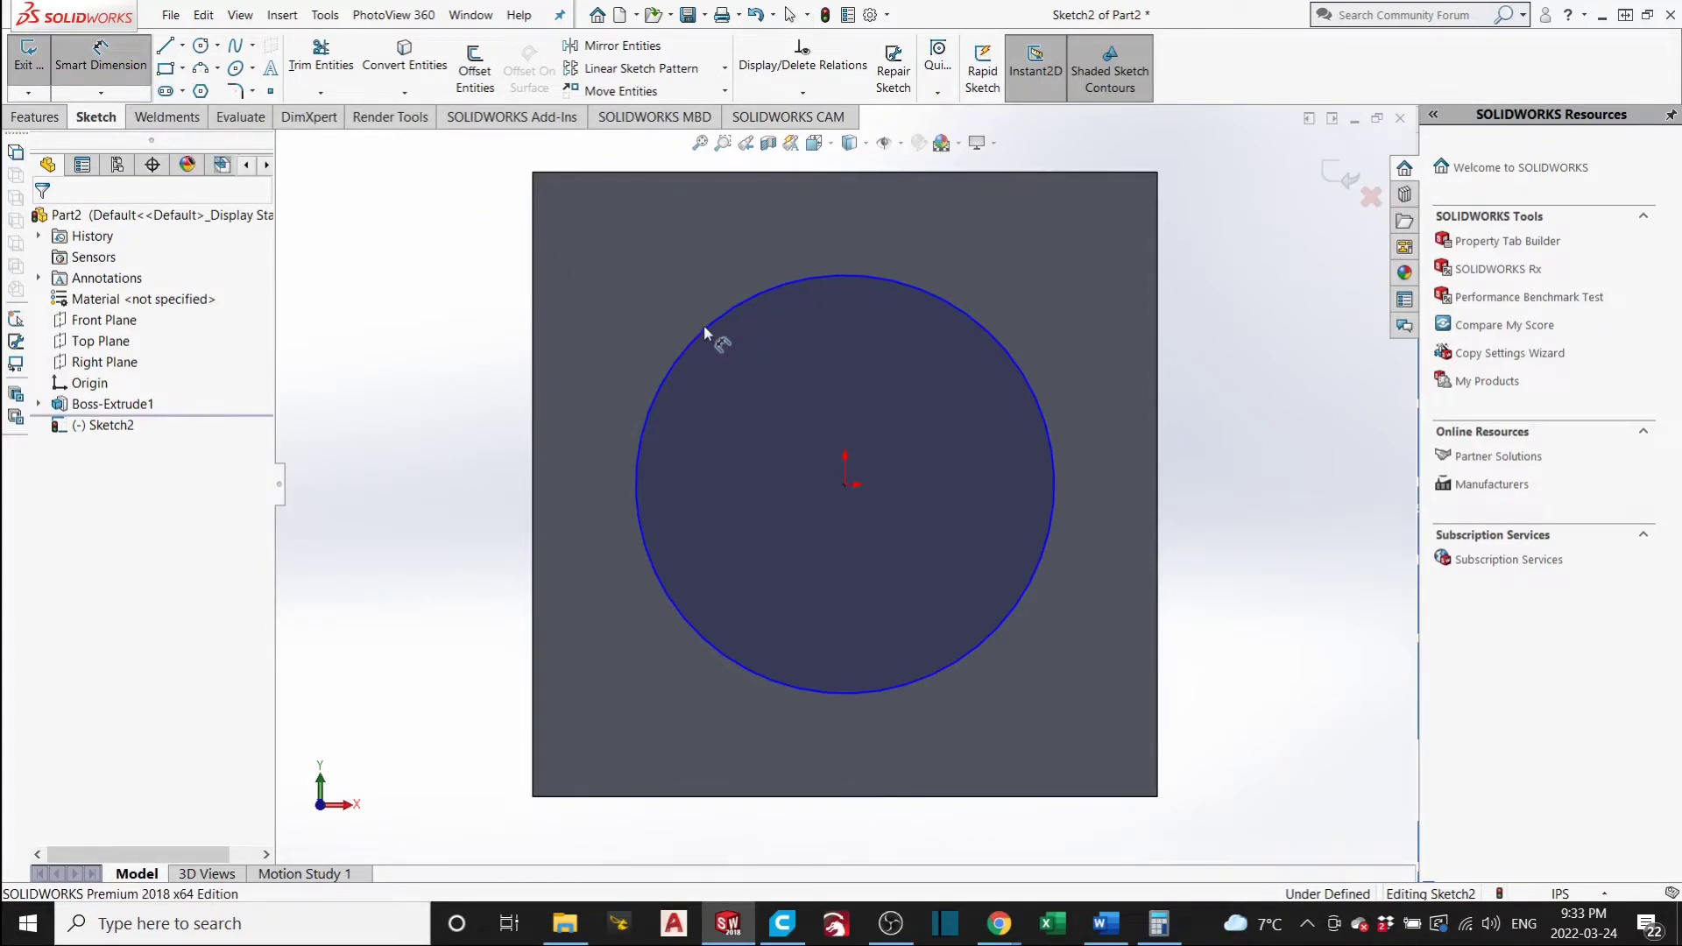
click(704, 331)
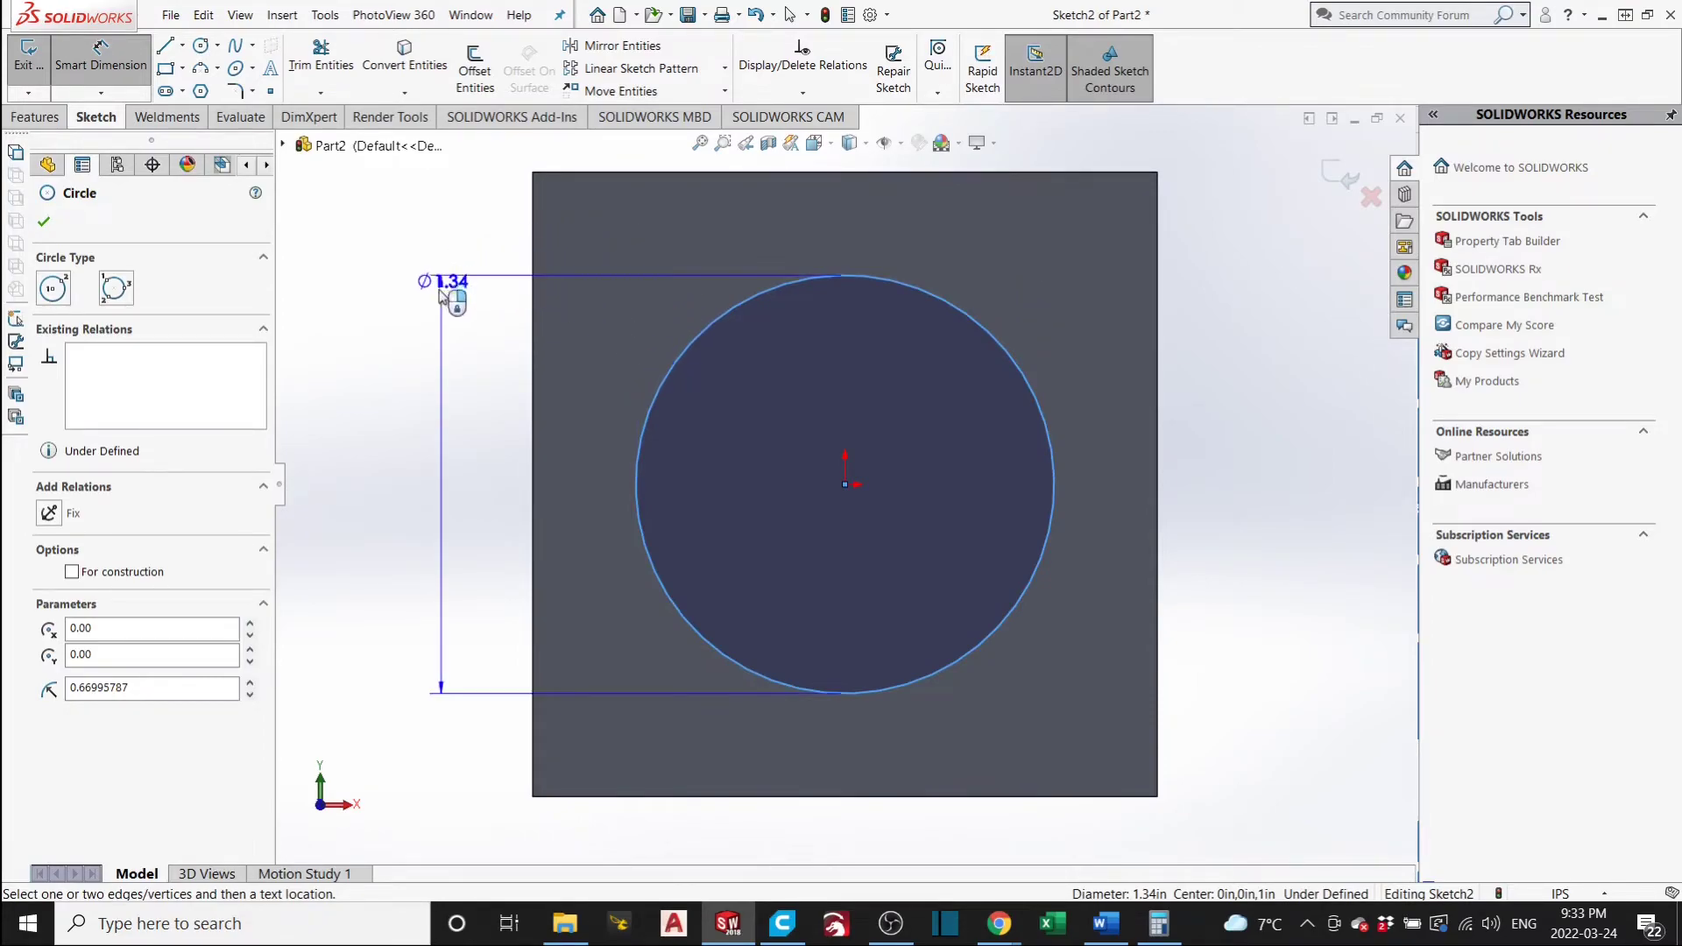
click(426, 408)
drag(611, 313, 661, 328)
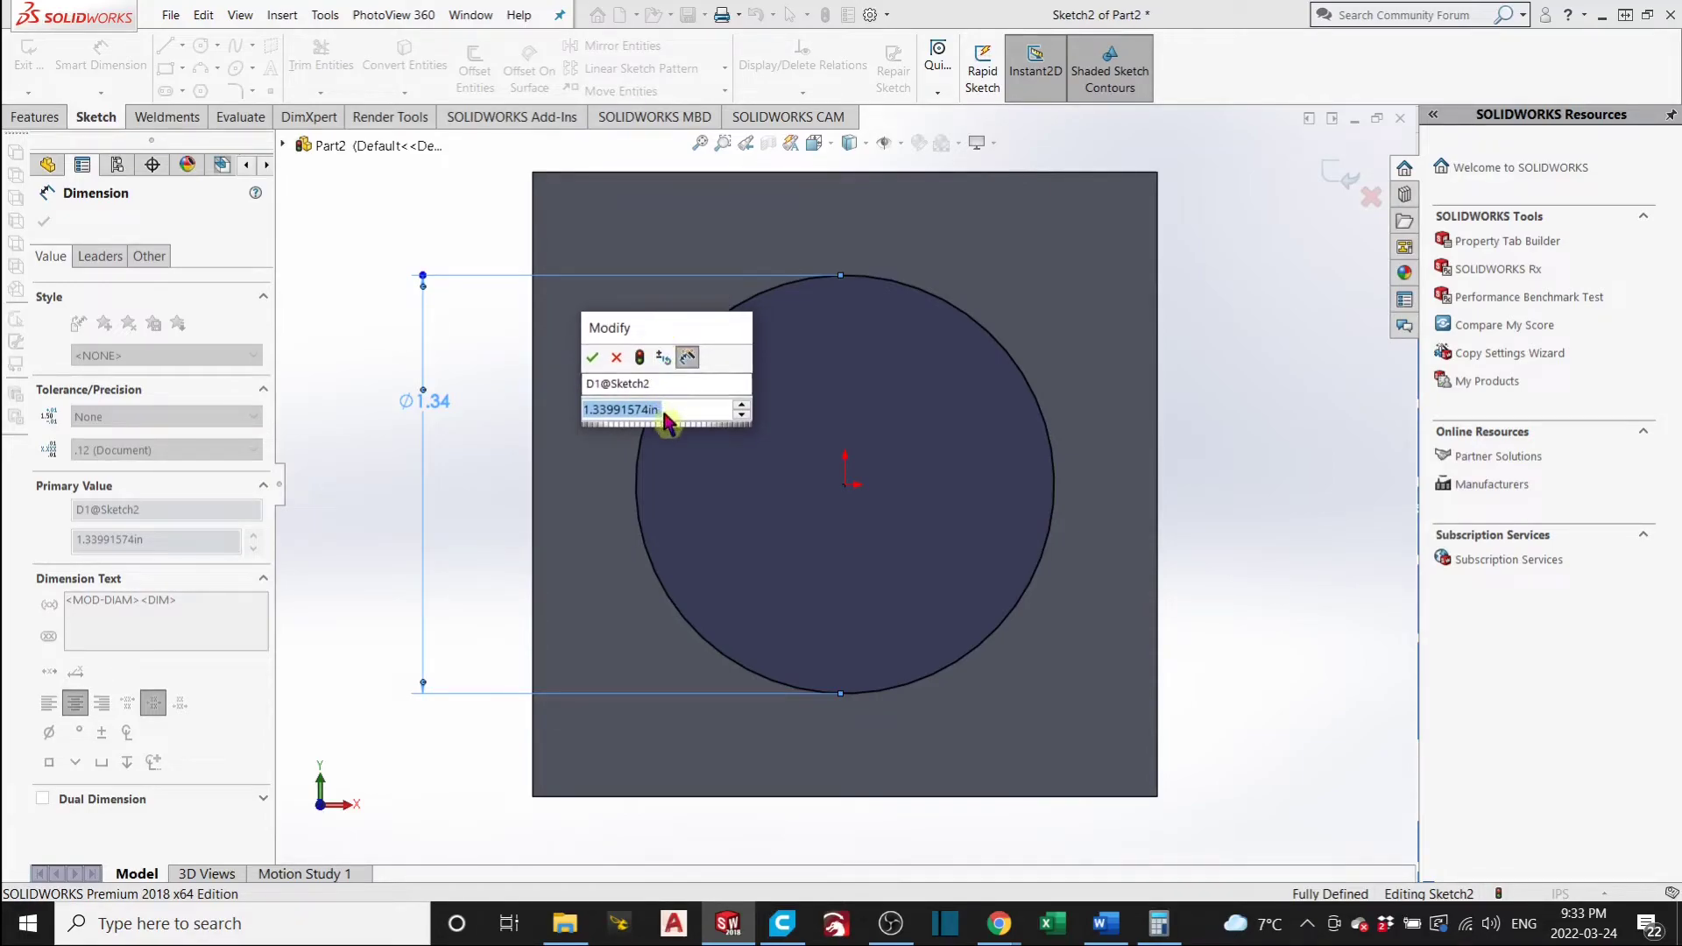
text(1)
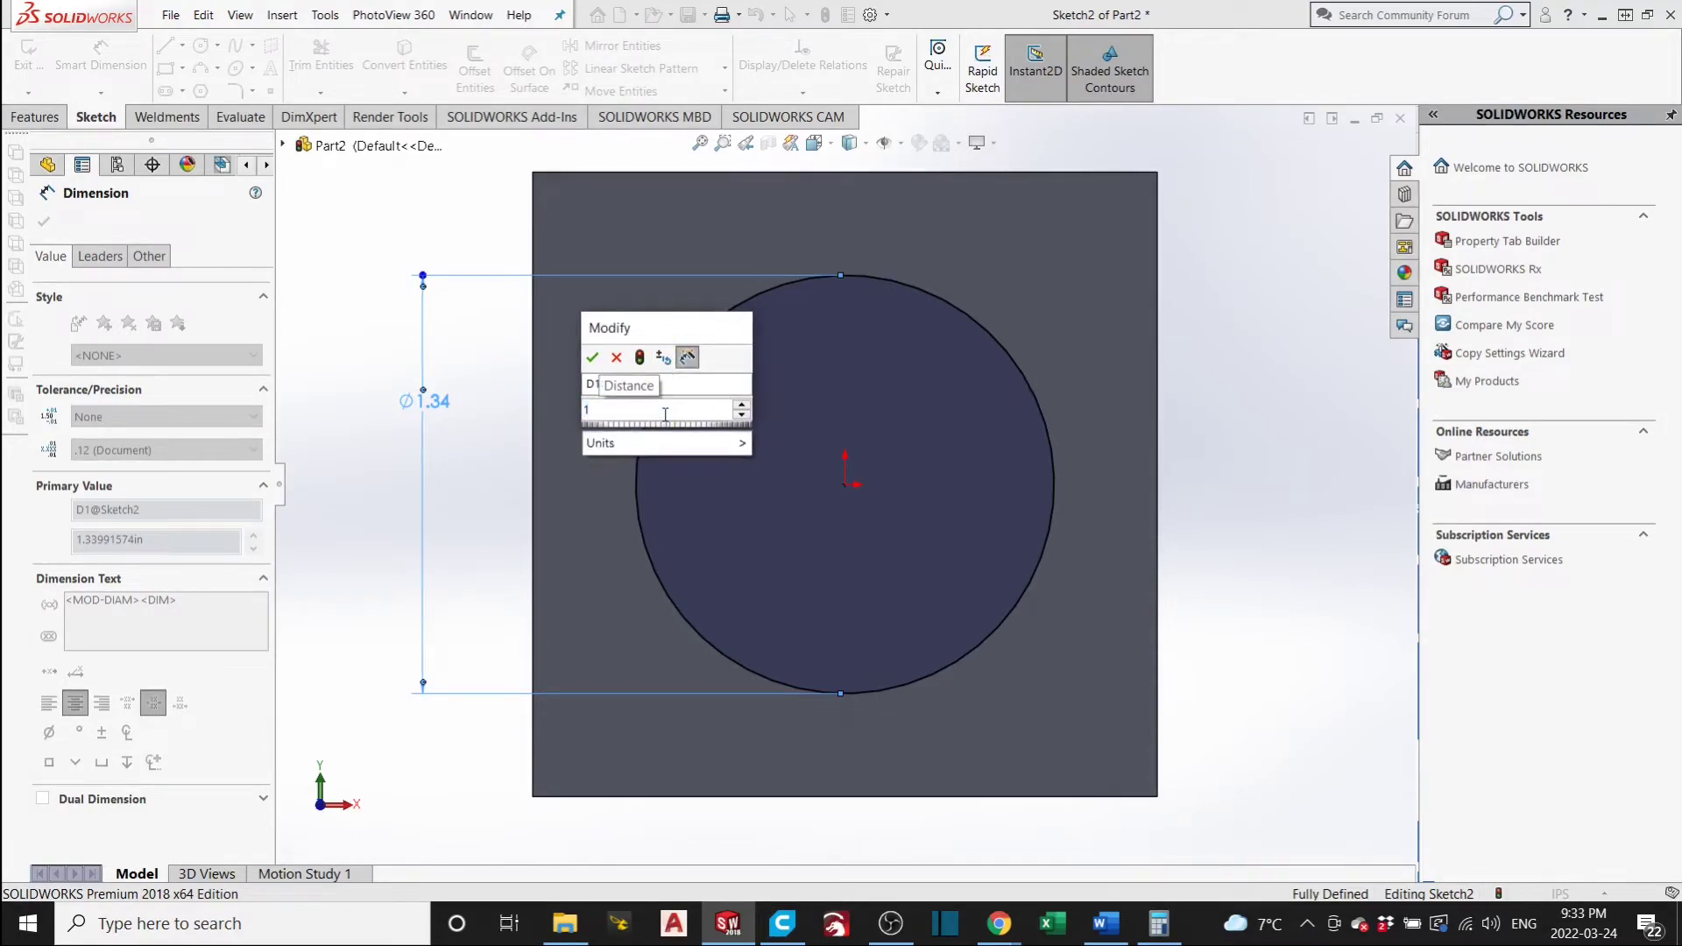
key(Return)
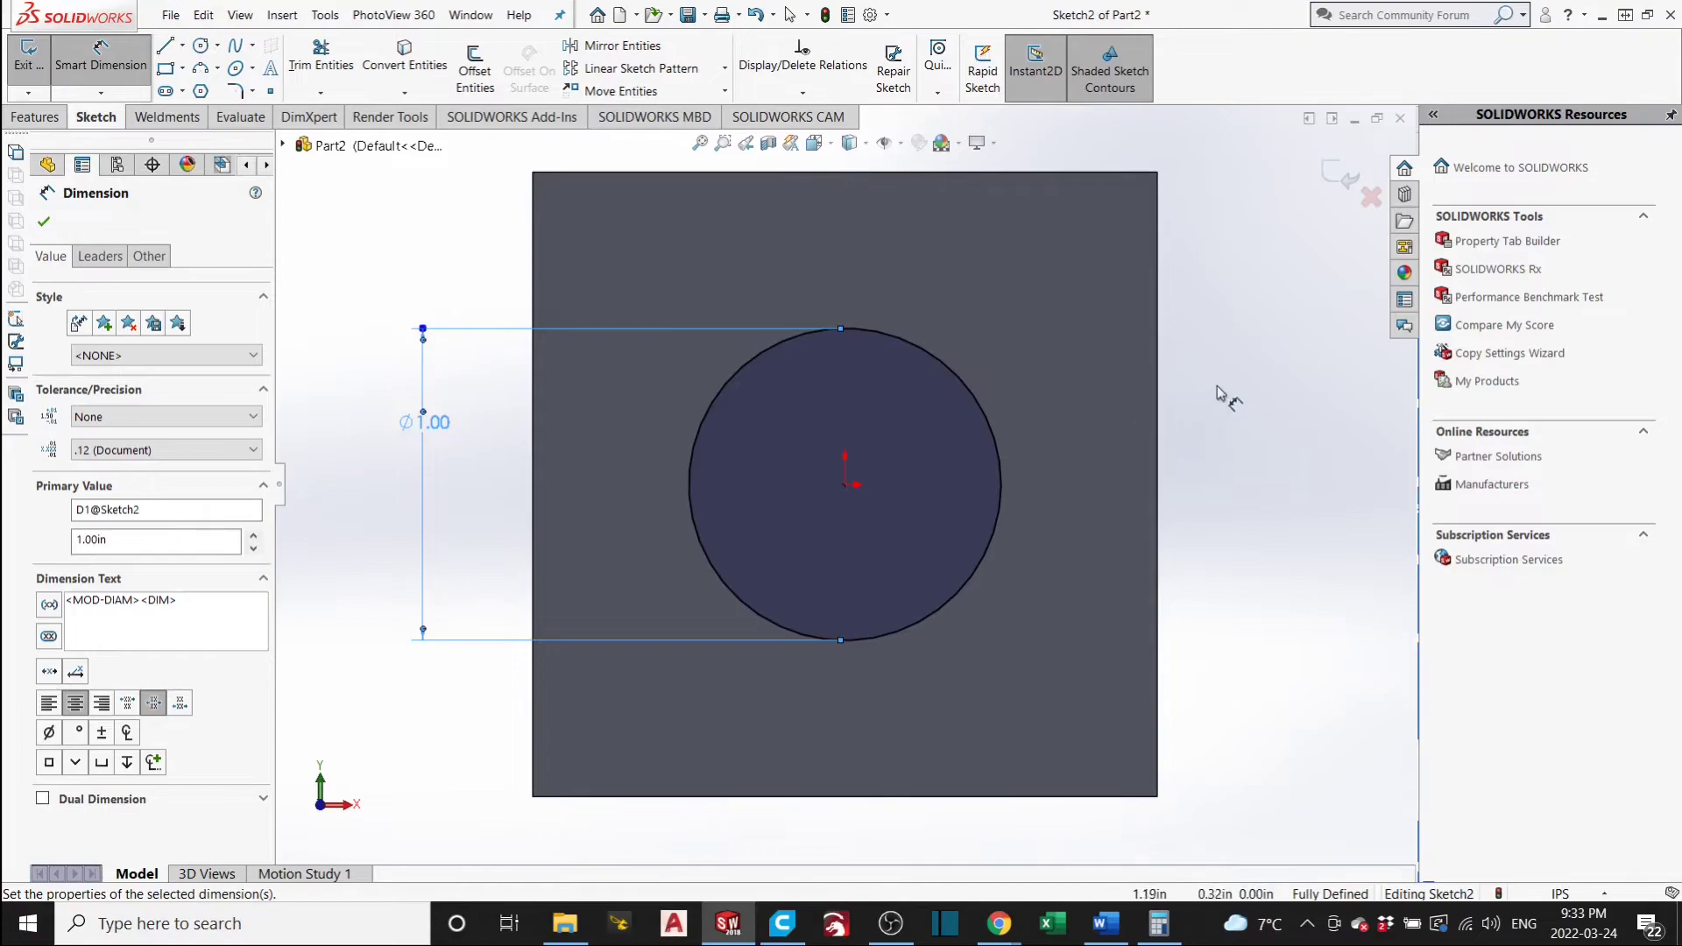
Accept the dimension, confirm the circle's centre is fixed, then show the Features tools.
click(43, 224)
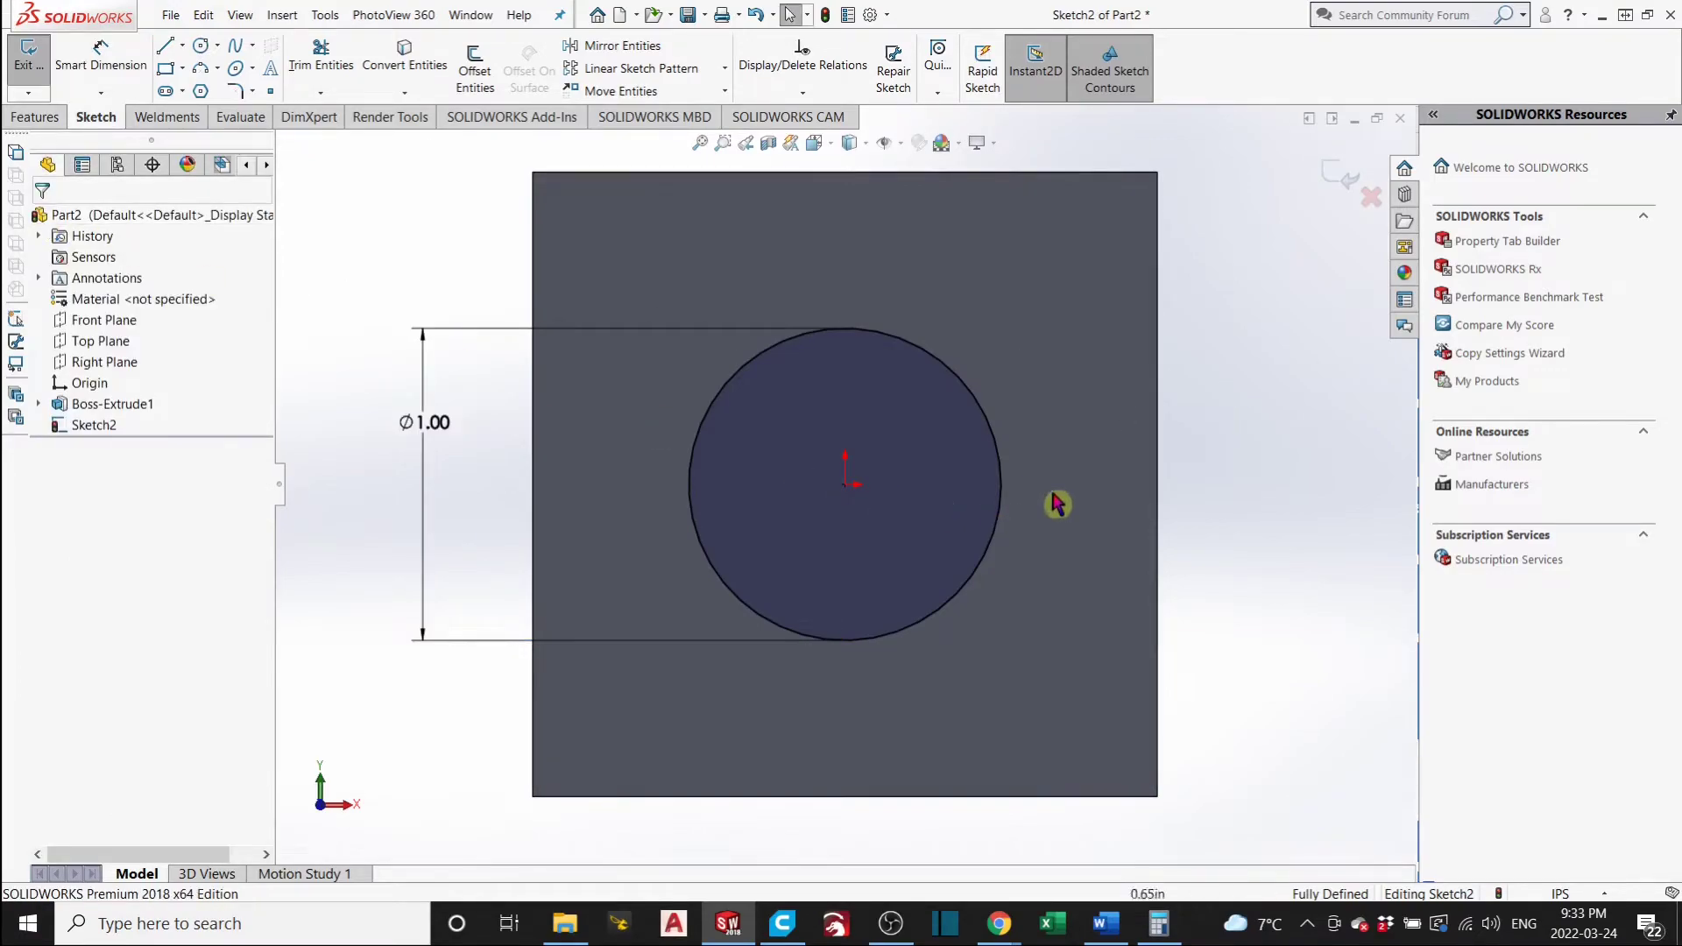
click(846, 485)
drag(915, 477, 854, 511)
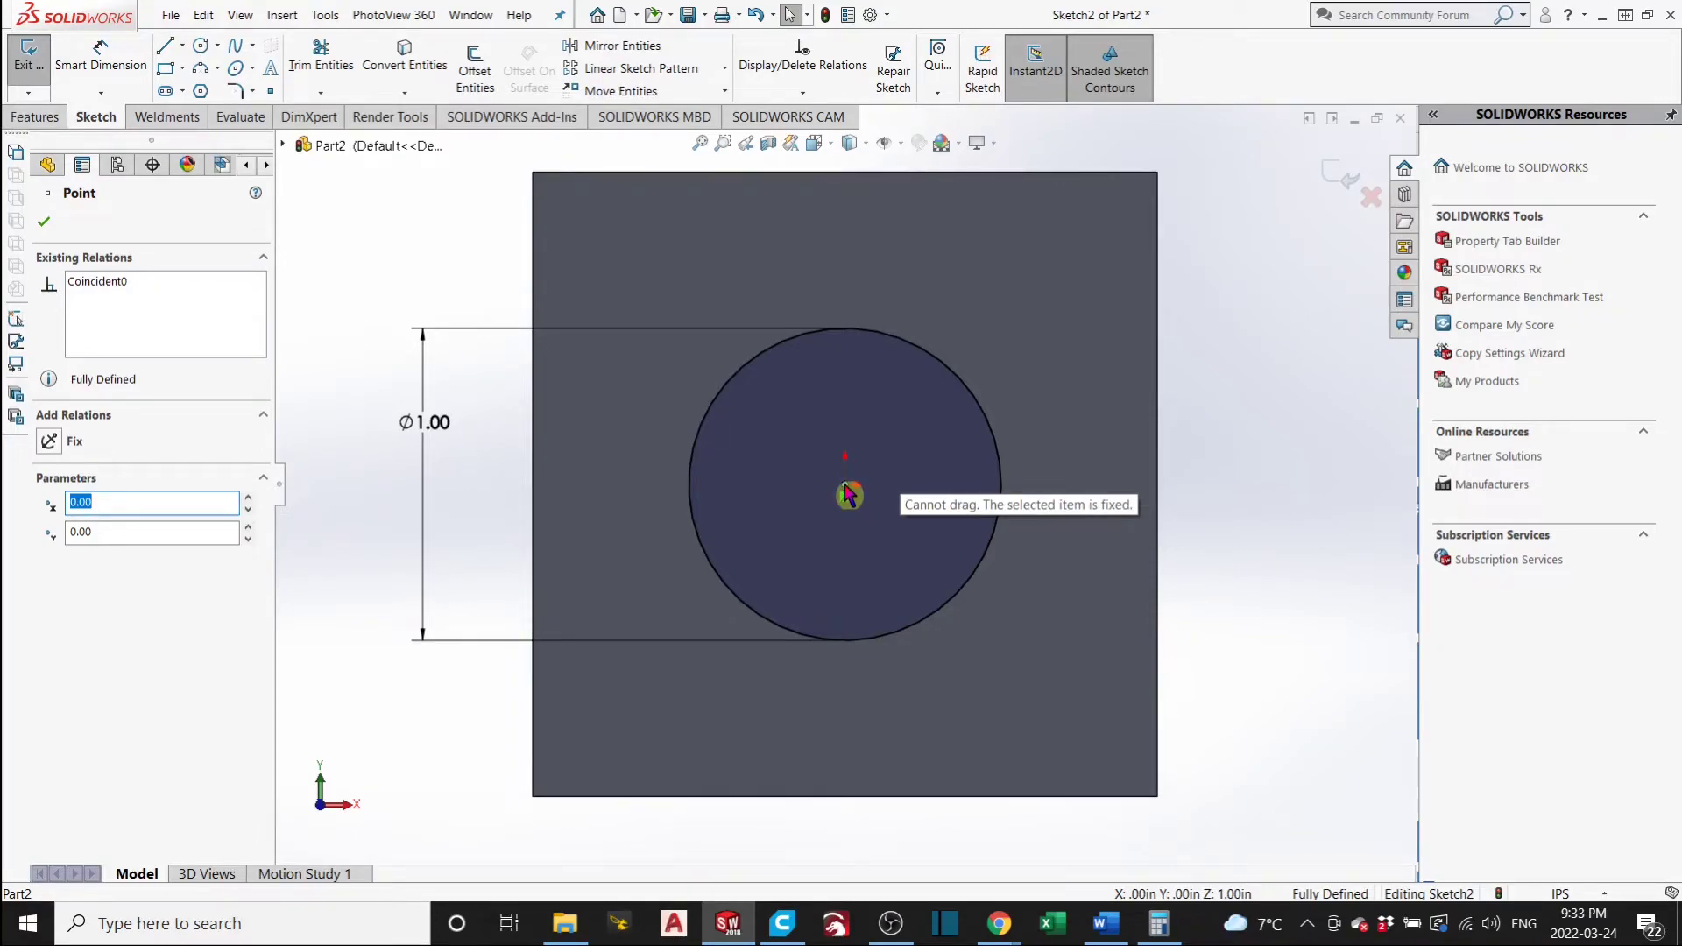
mouse_move(847, 495)
mouse_down()
mouse_move(854, 483)
mouse_move(850, 508)
mouse_up()
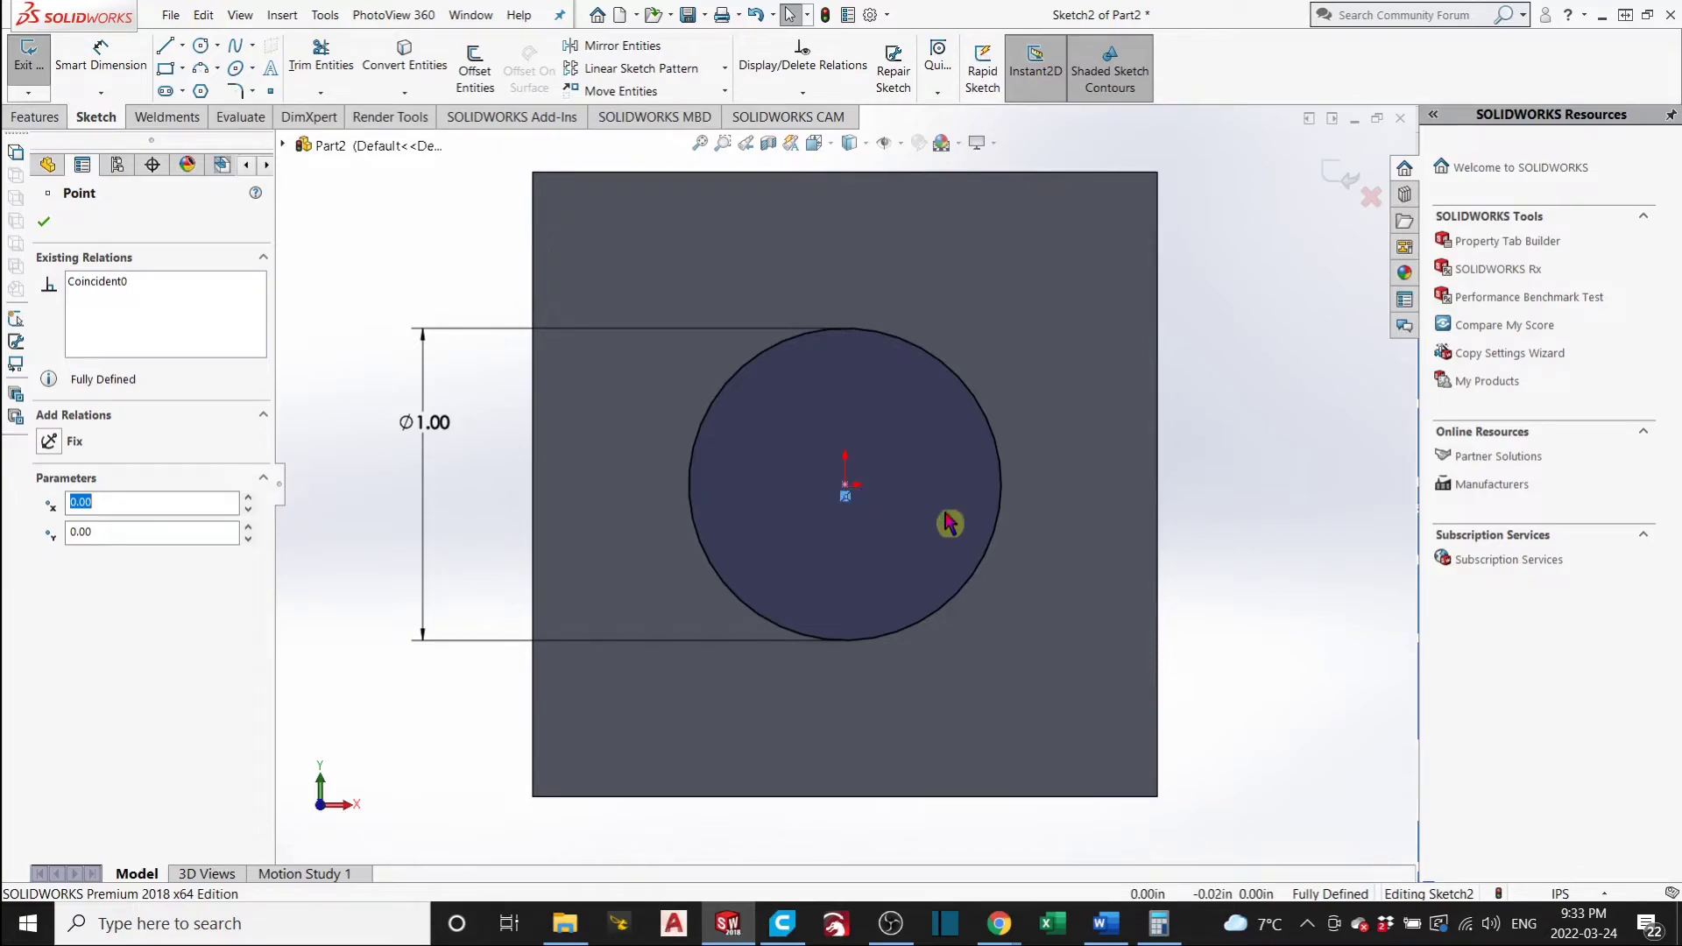
click(1275, 507)
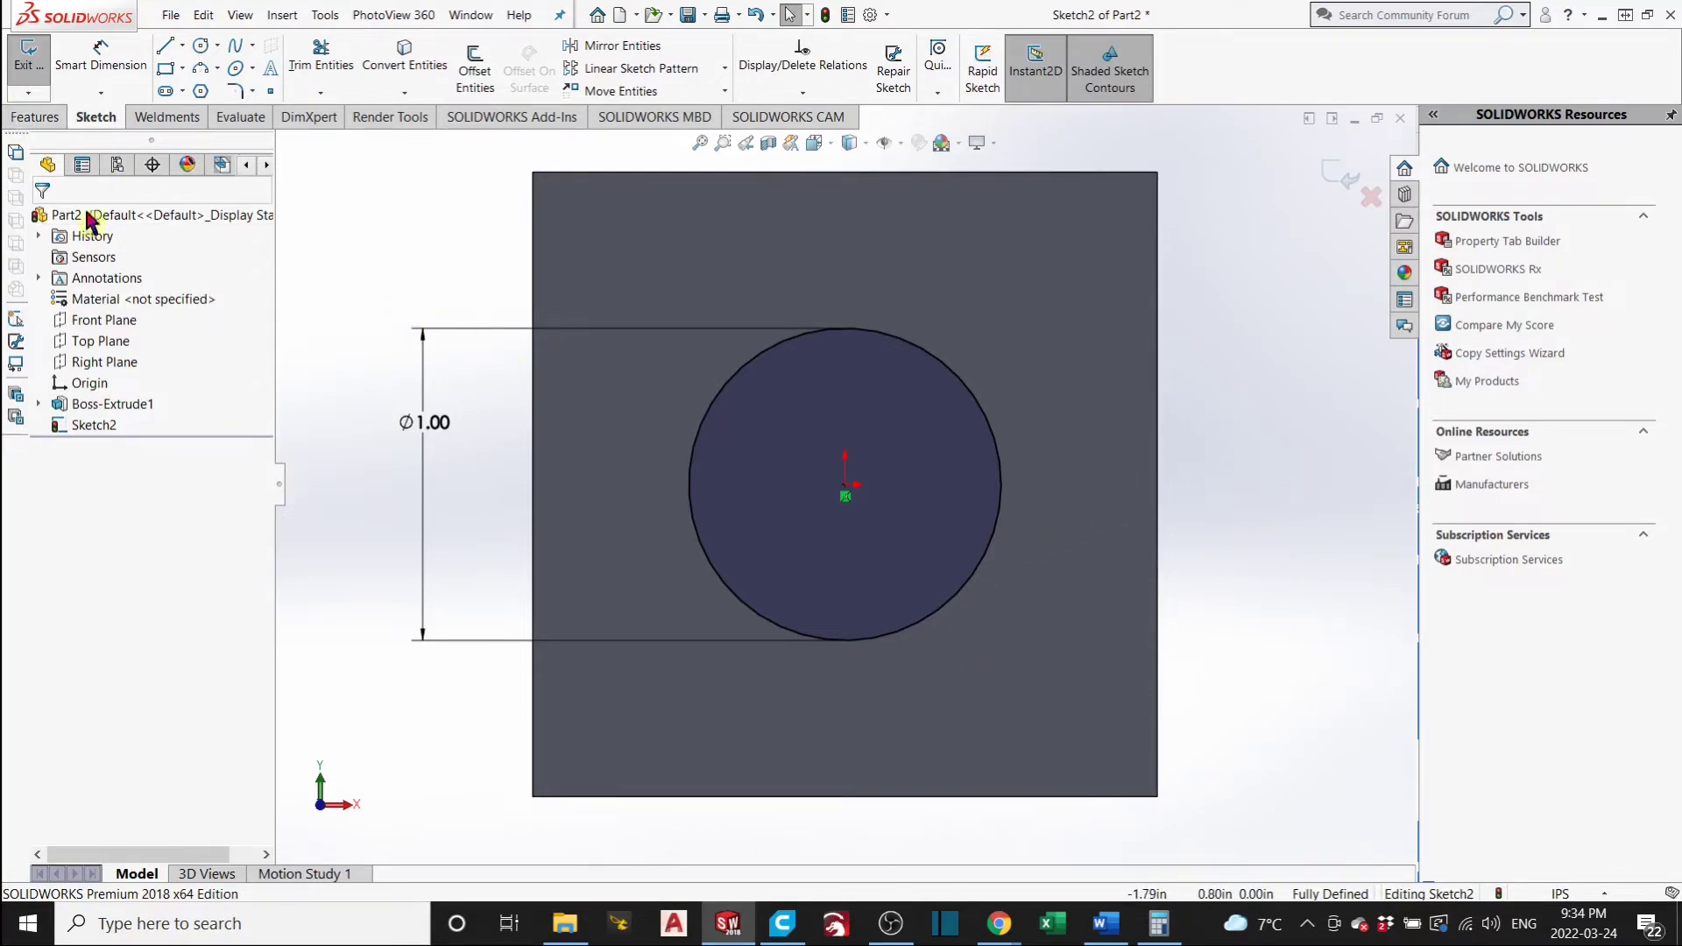
click(39, 117)
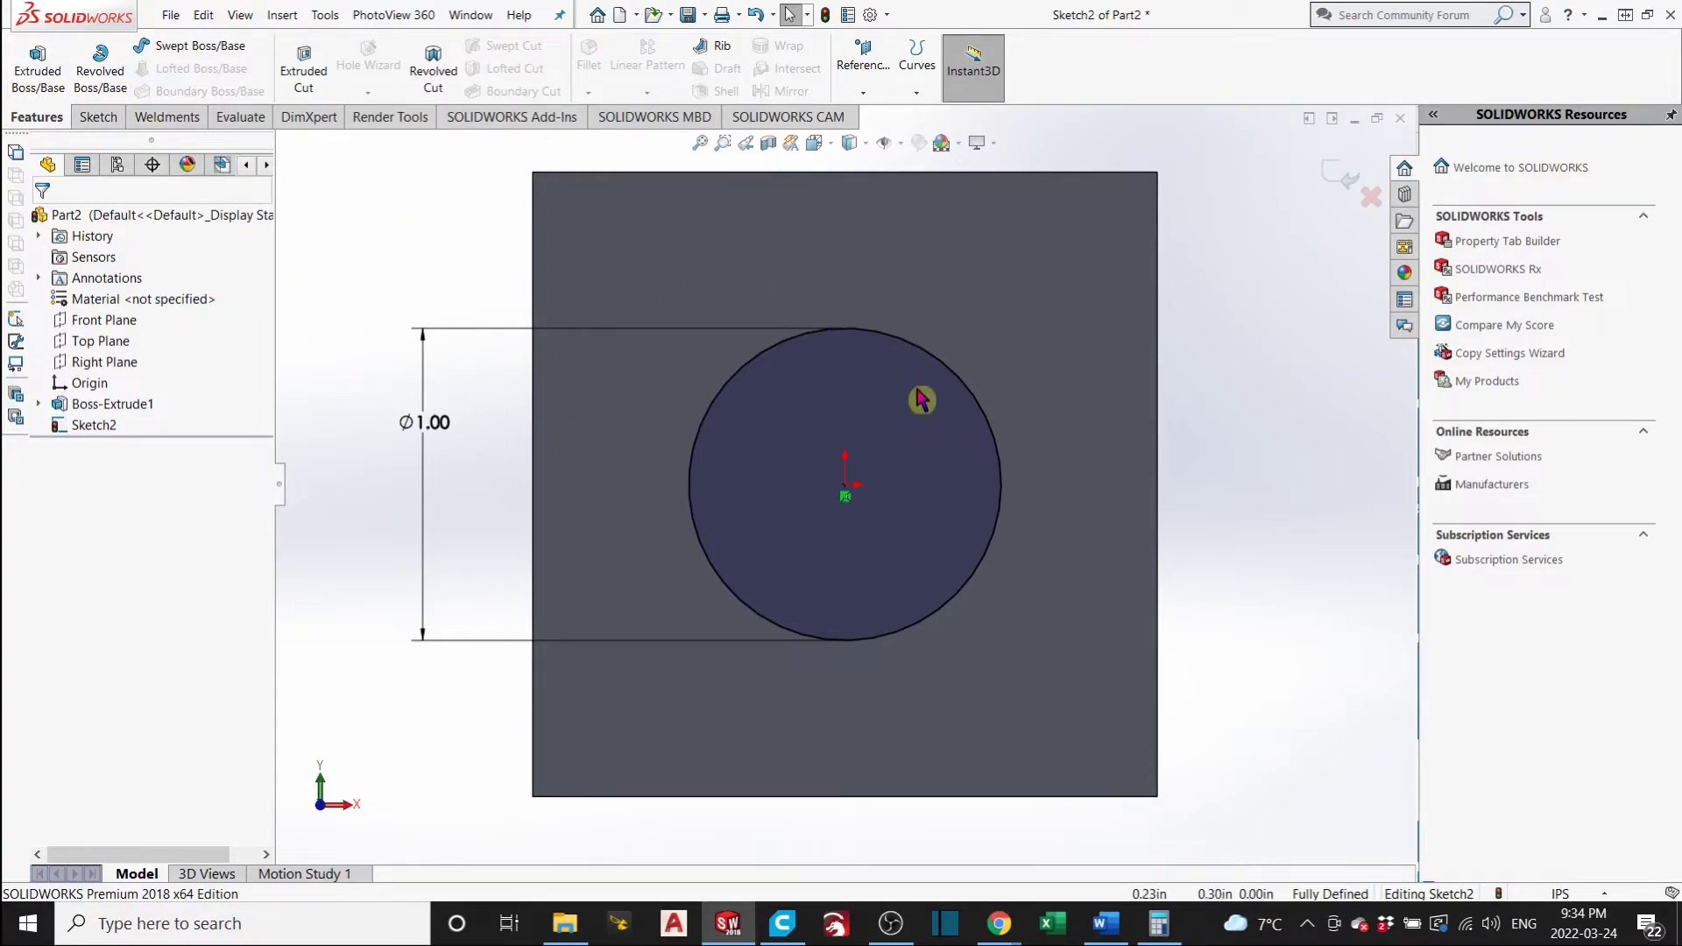
Start an Extruded Cut of the circle, reversing direction until it cuts into the block.
click(306, 77)
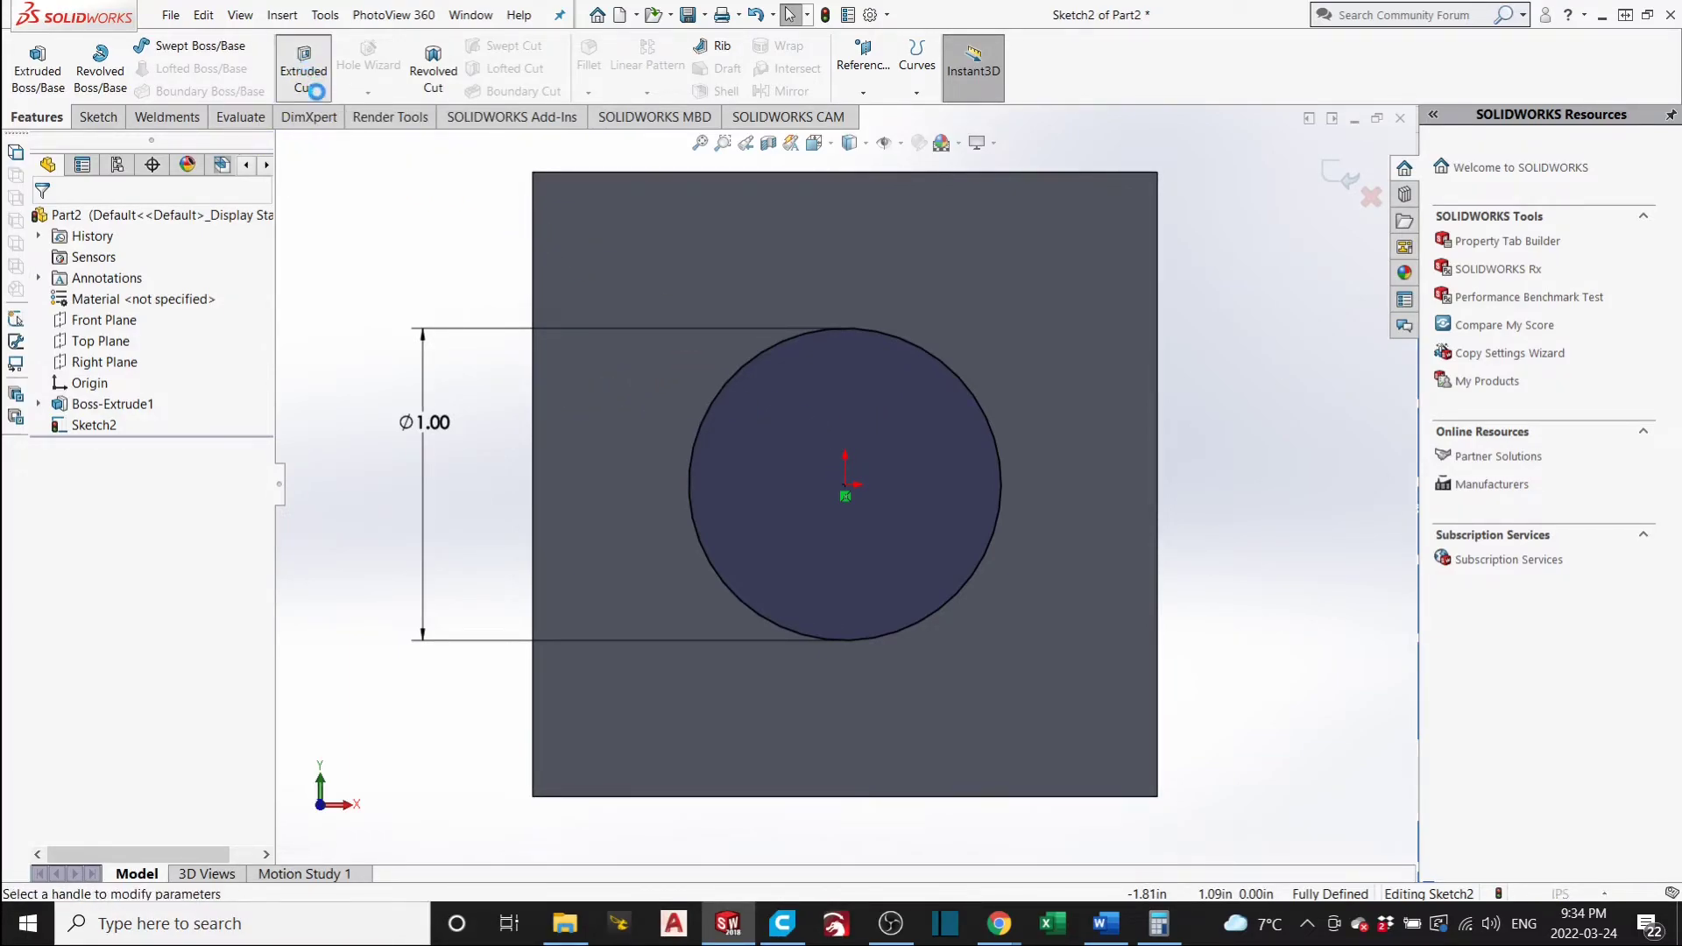
middle_drag(1015, 414, 905, 412)
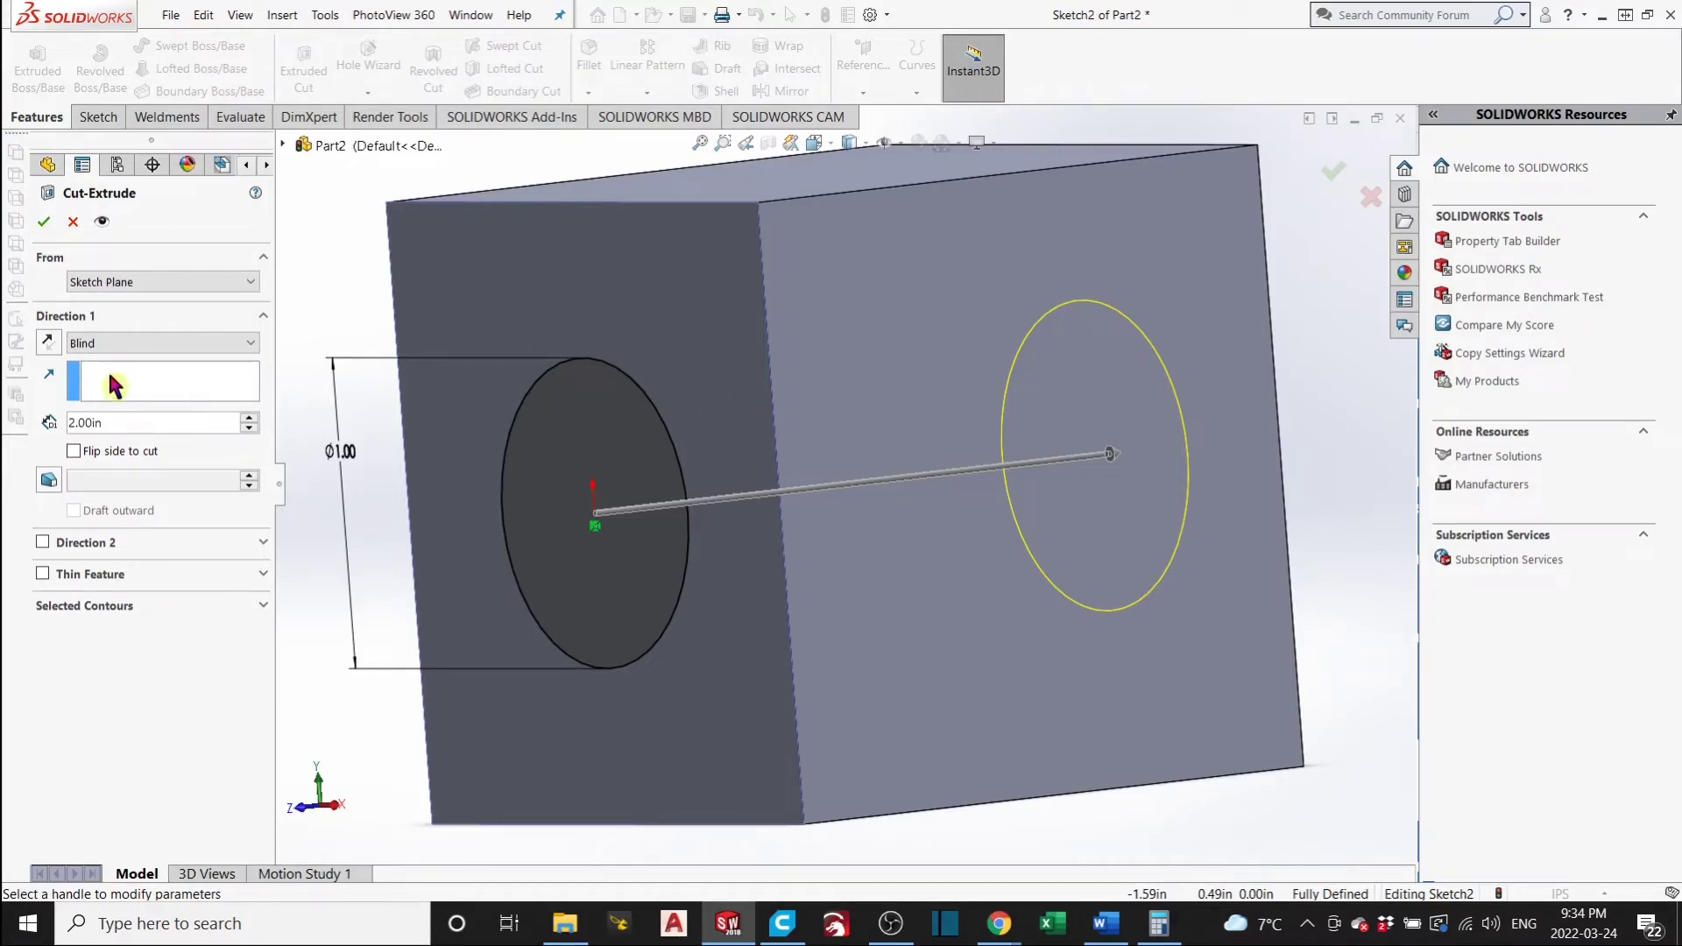
key(z)
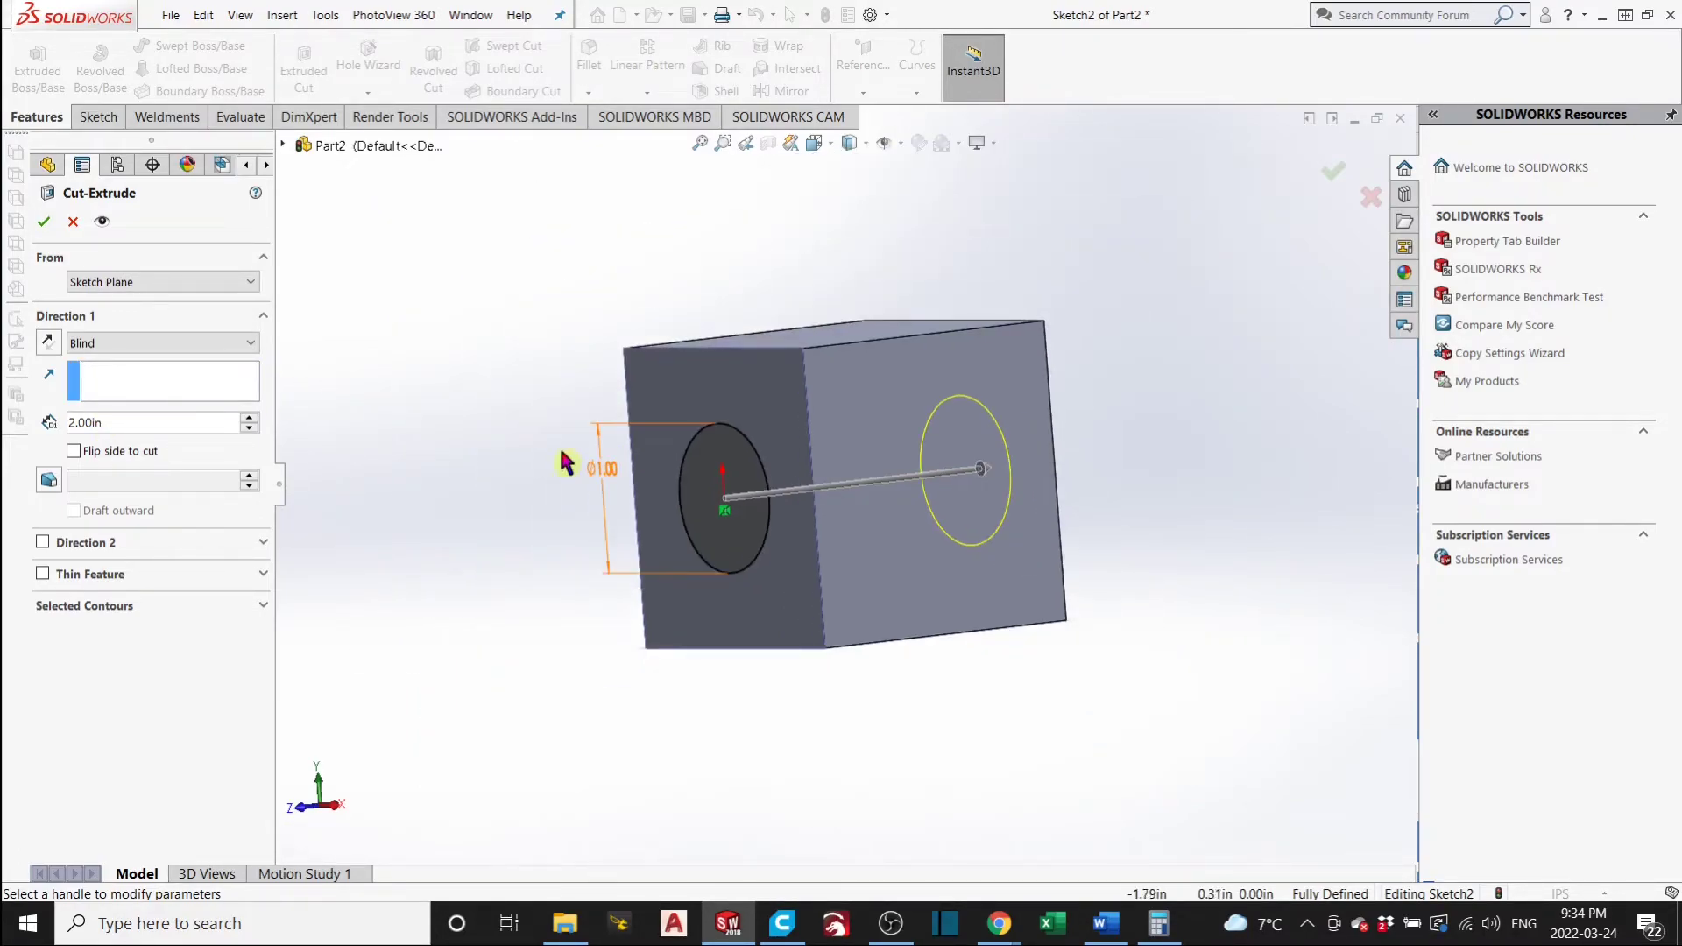
click(47, 343)
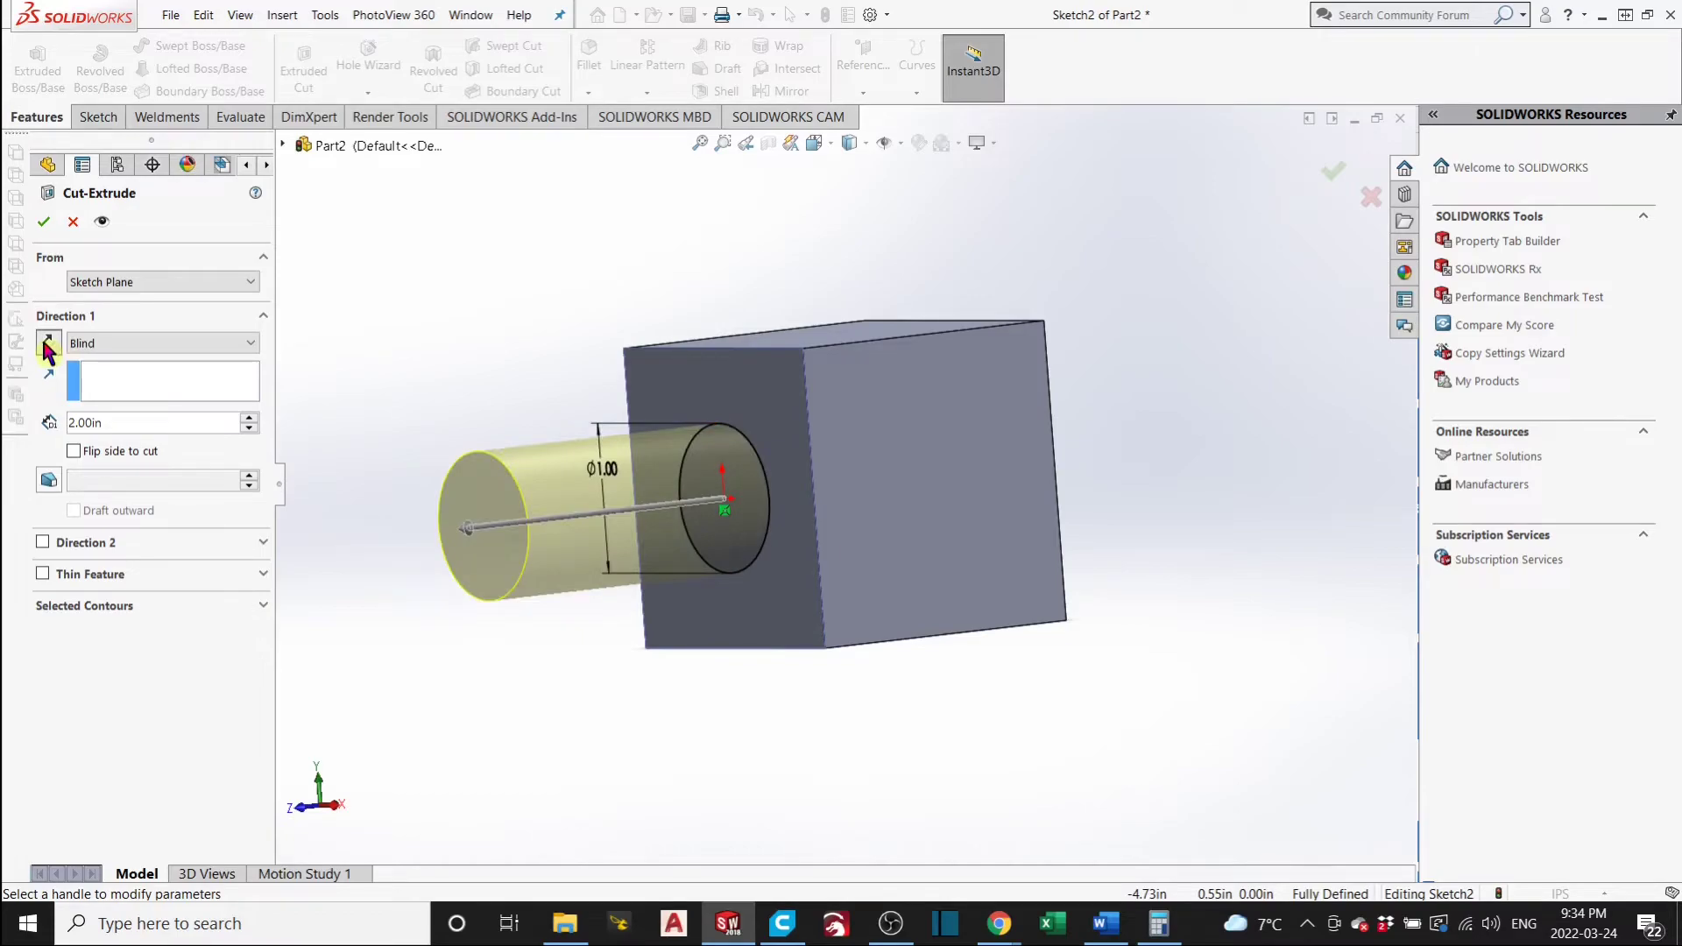
click(47, 344)
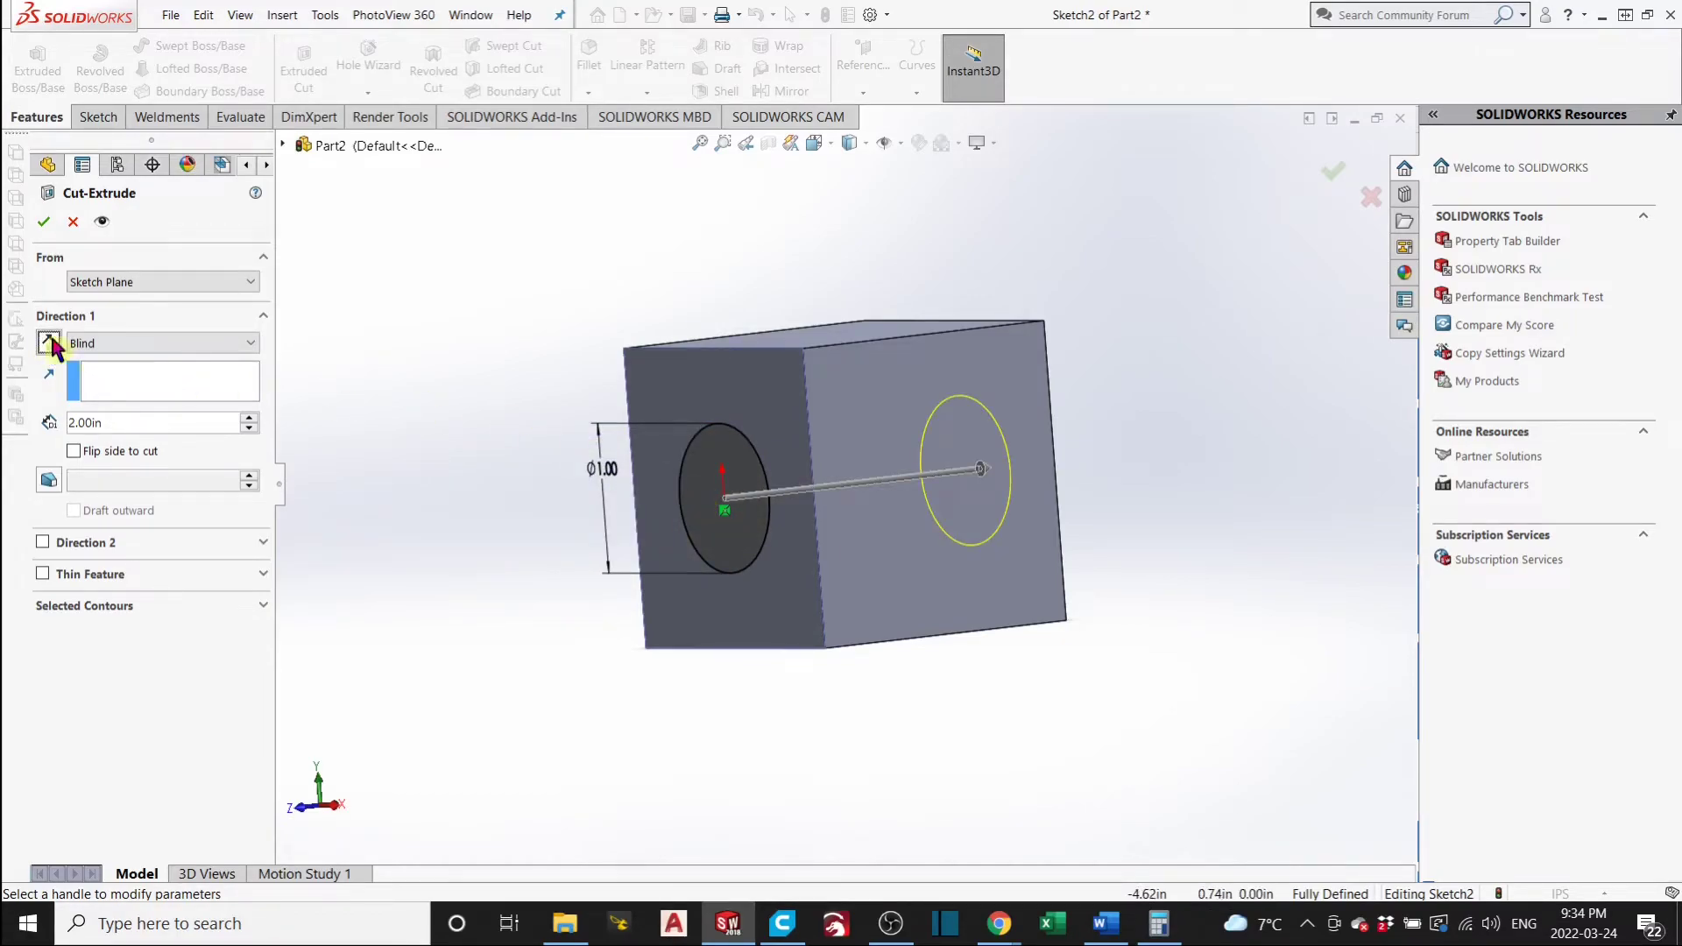
click(47, 343)
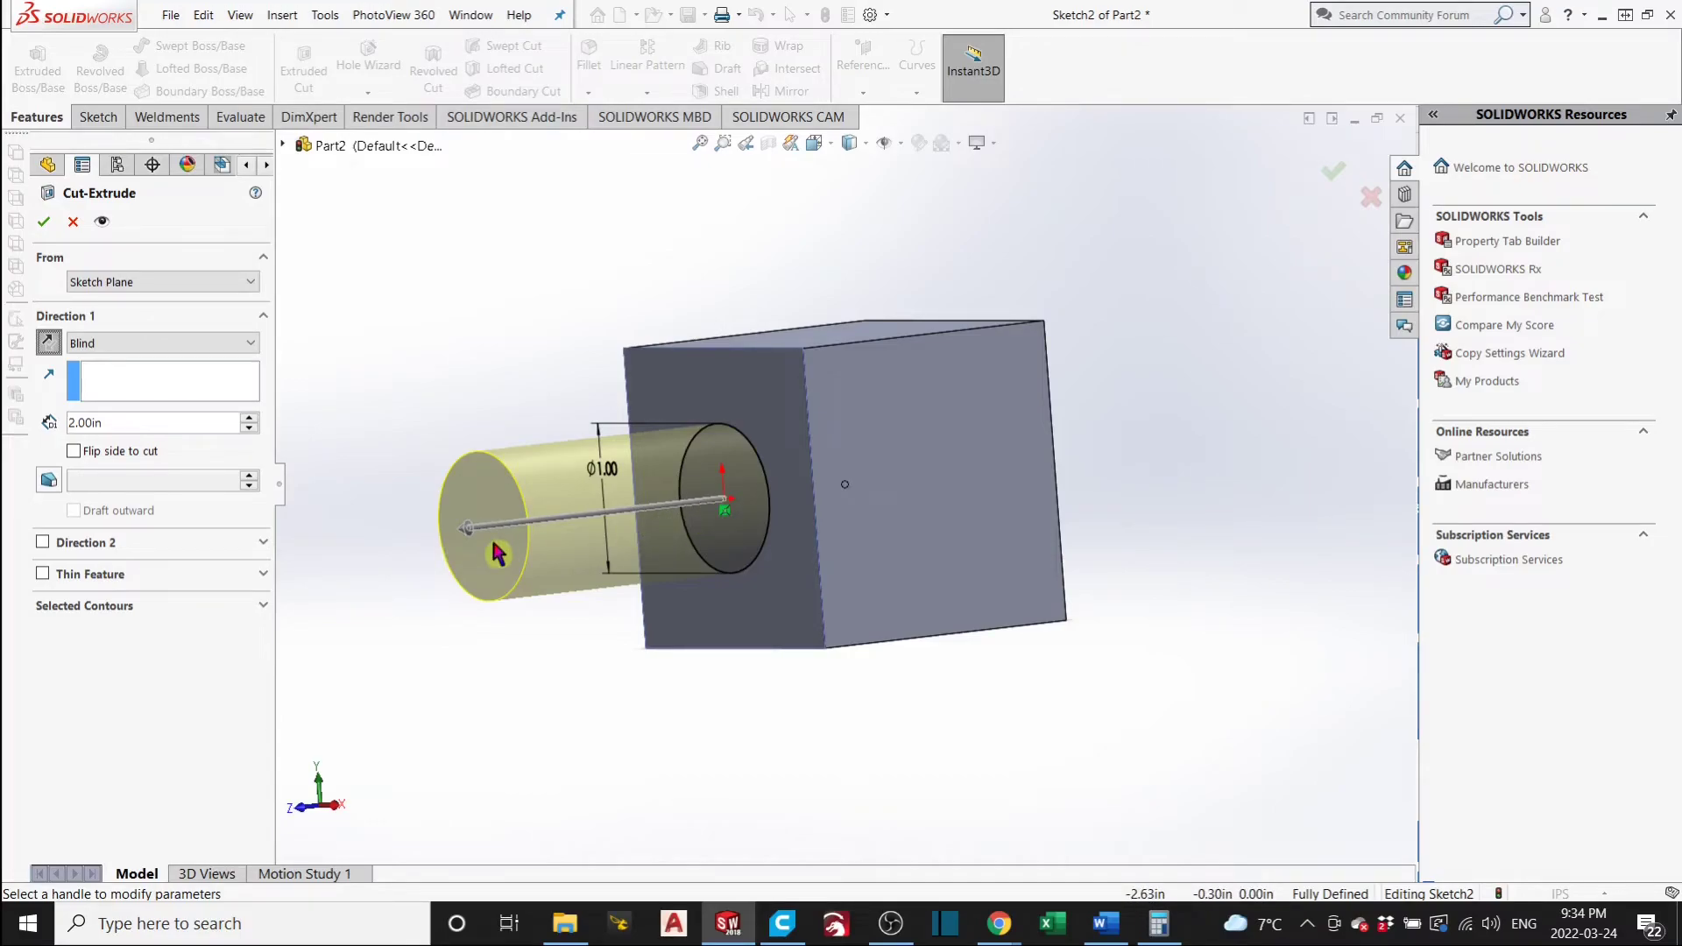
click(51, 343)
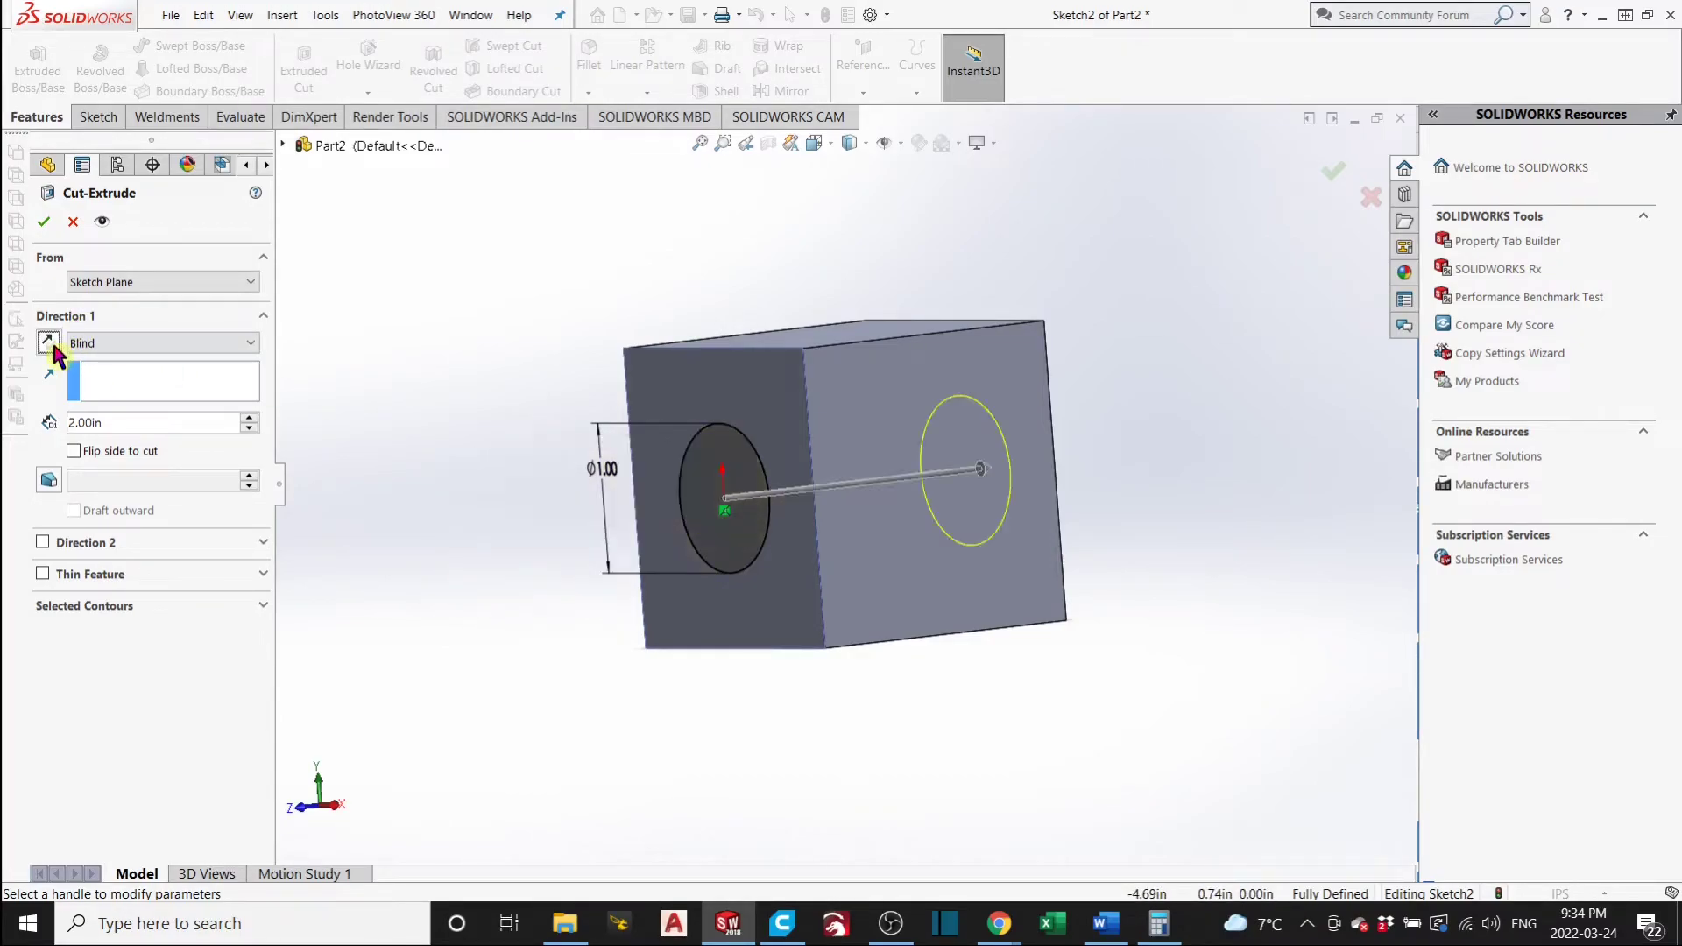
Set the cut's Blind depth to 1.30in using the spin arrows.
scroll(968, 478, down, 5)
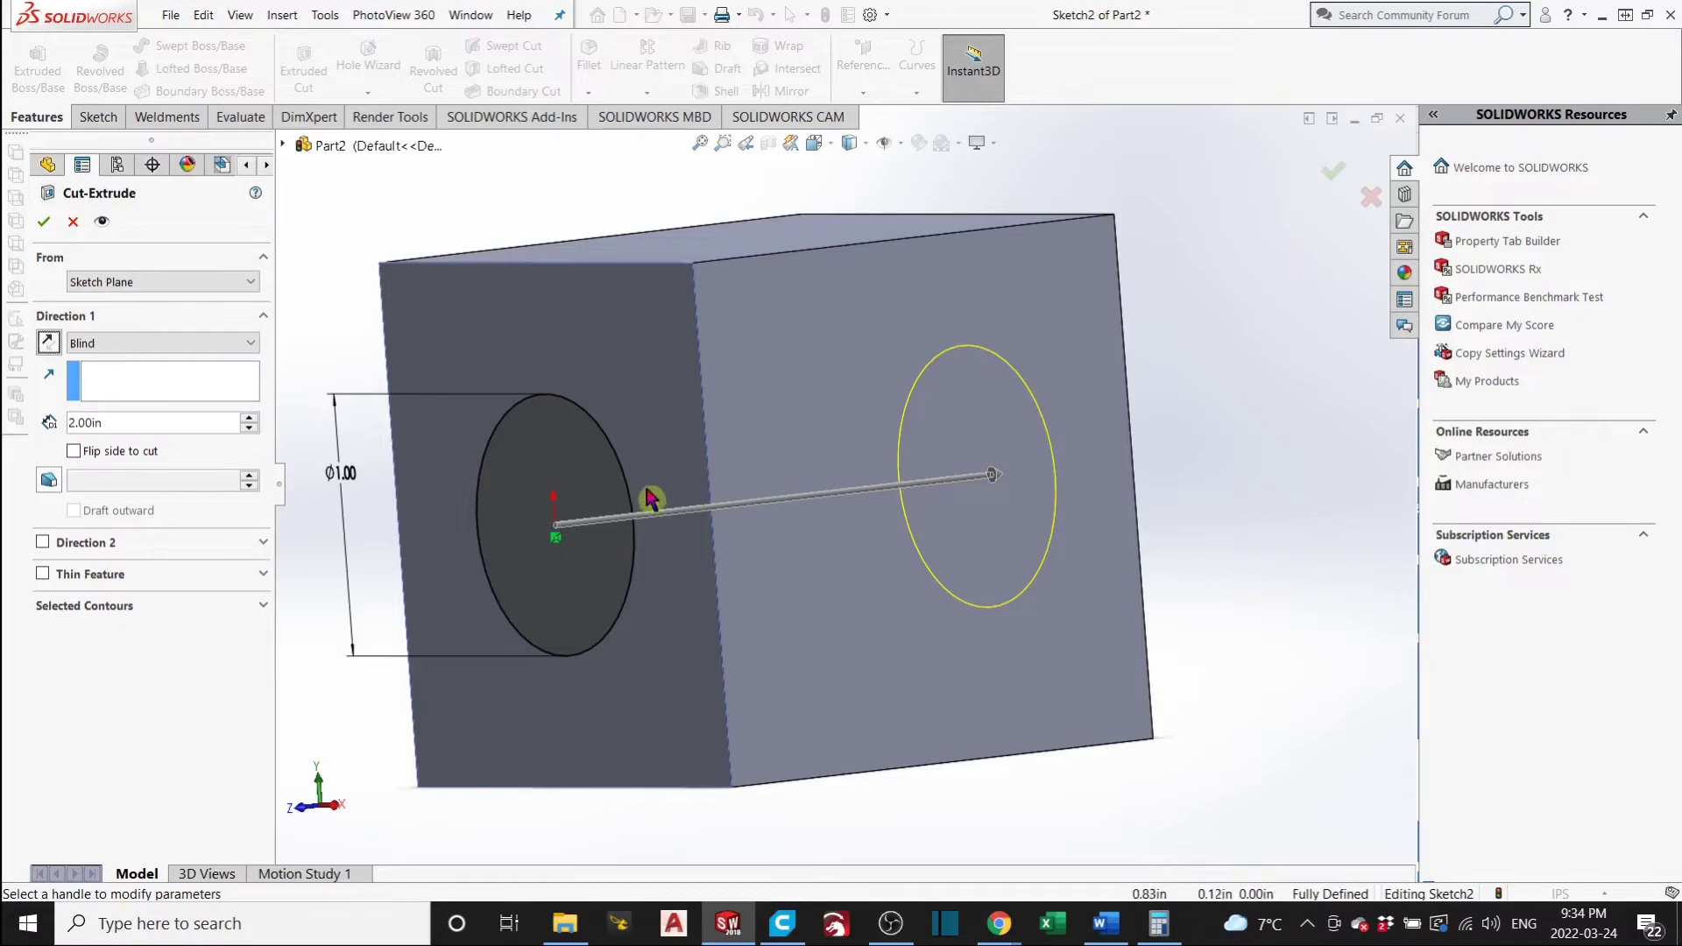
click(250, 428)
click(249, 427)
click(250, 427)
click(252, 428)
click(250, 428)
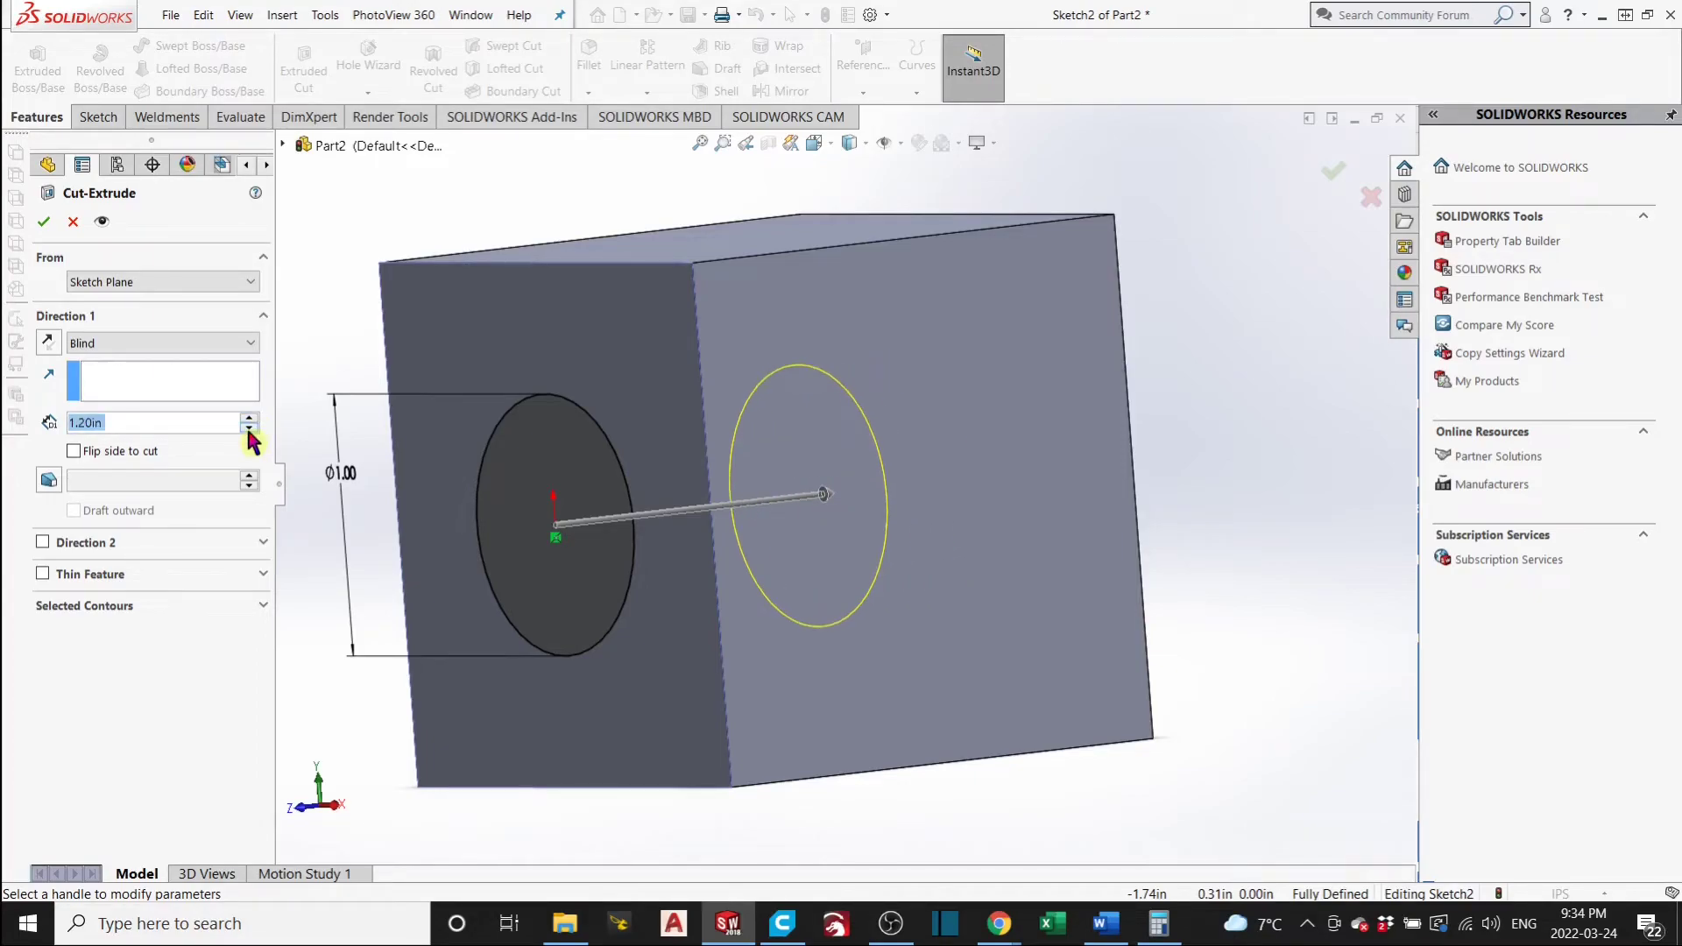
click(250, 418)
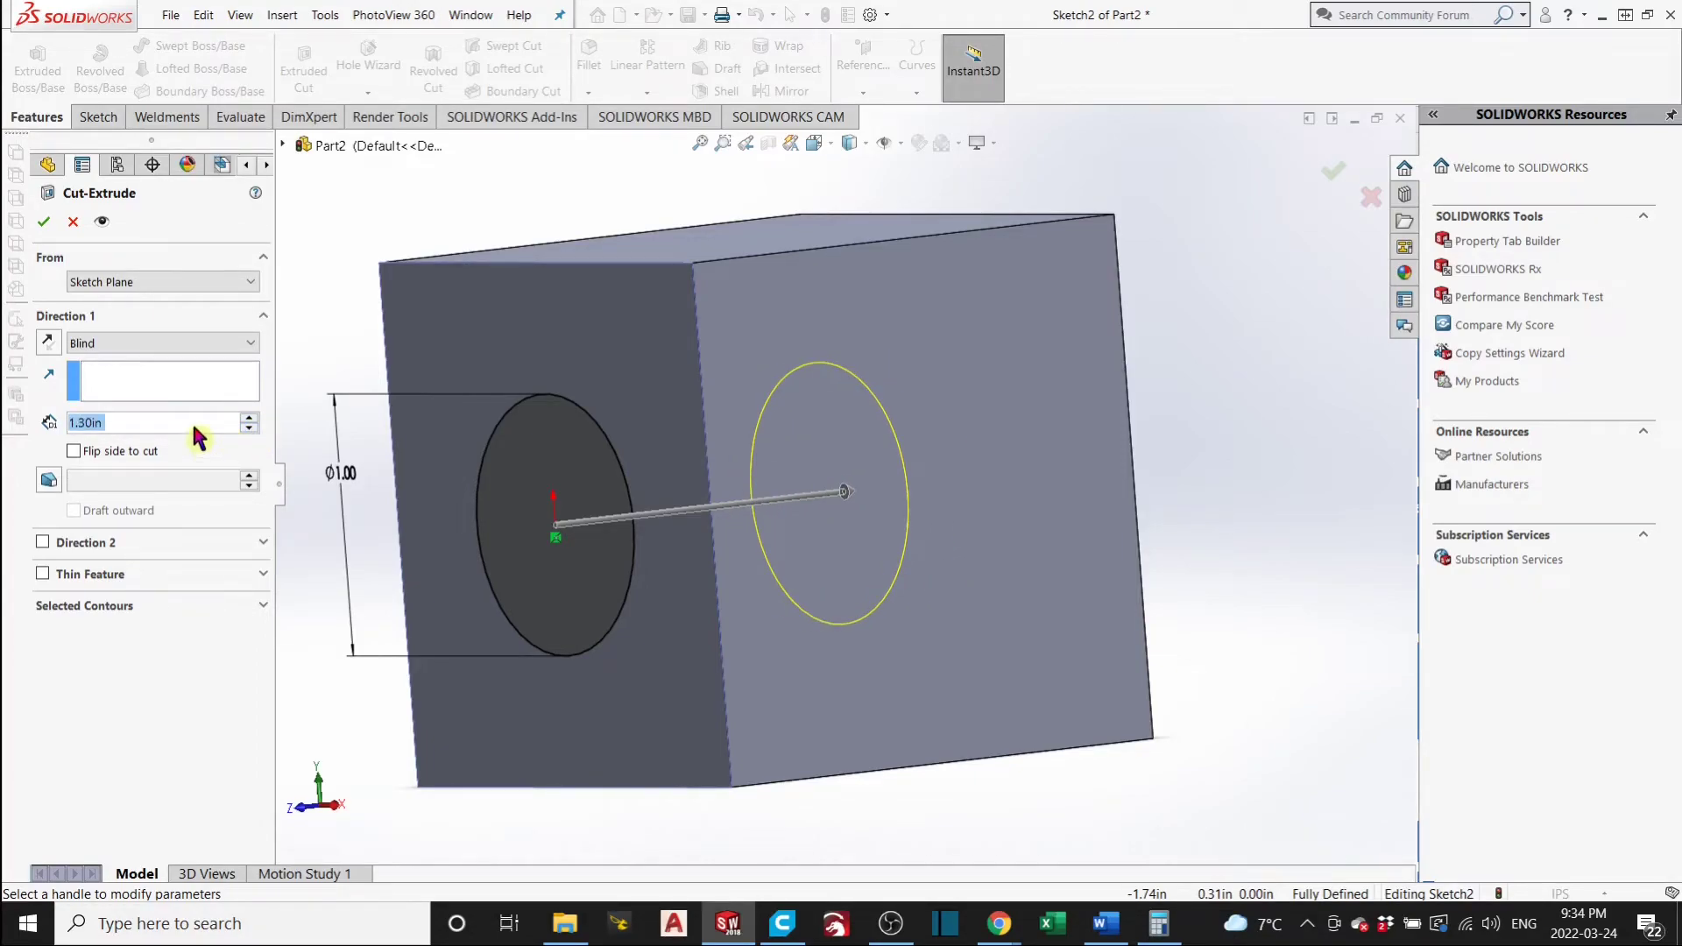
click(230, 344)
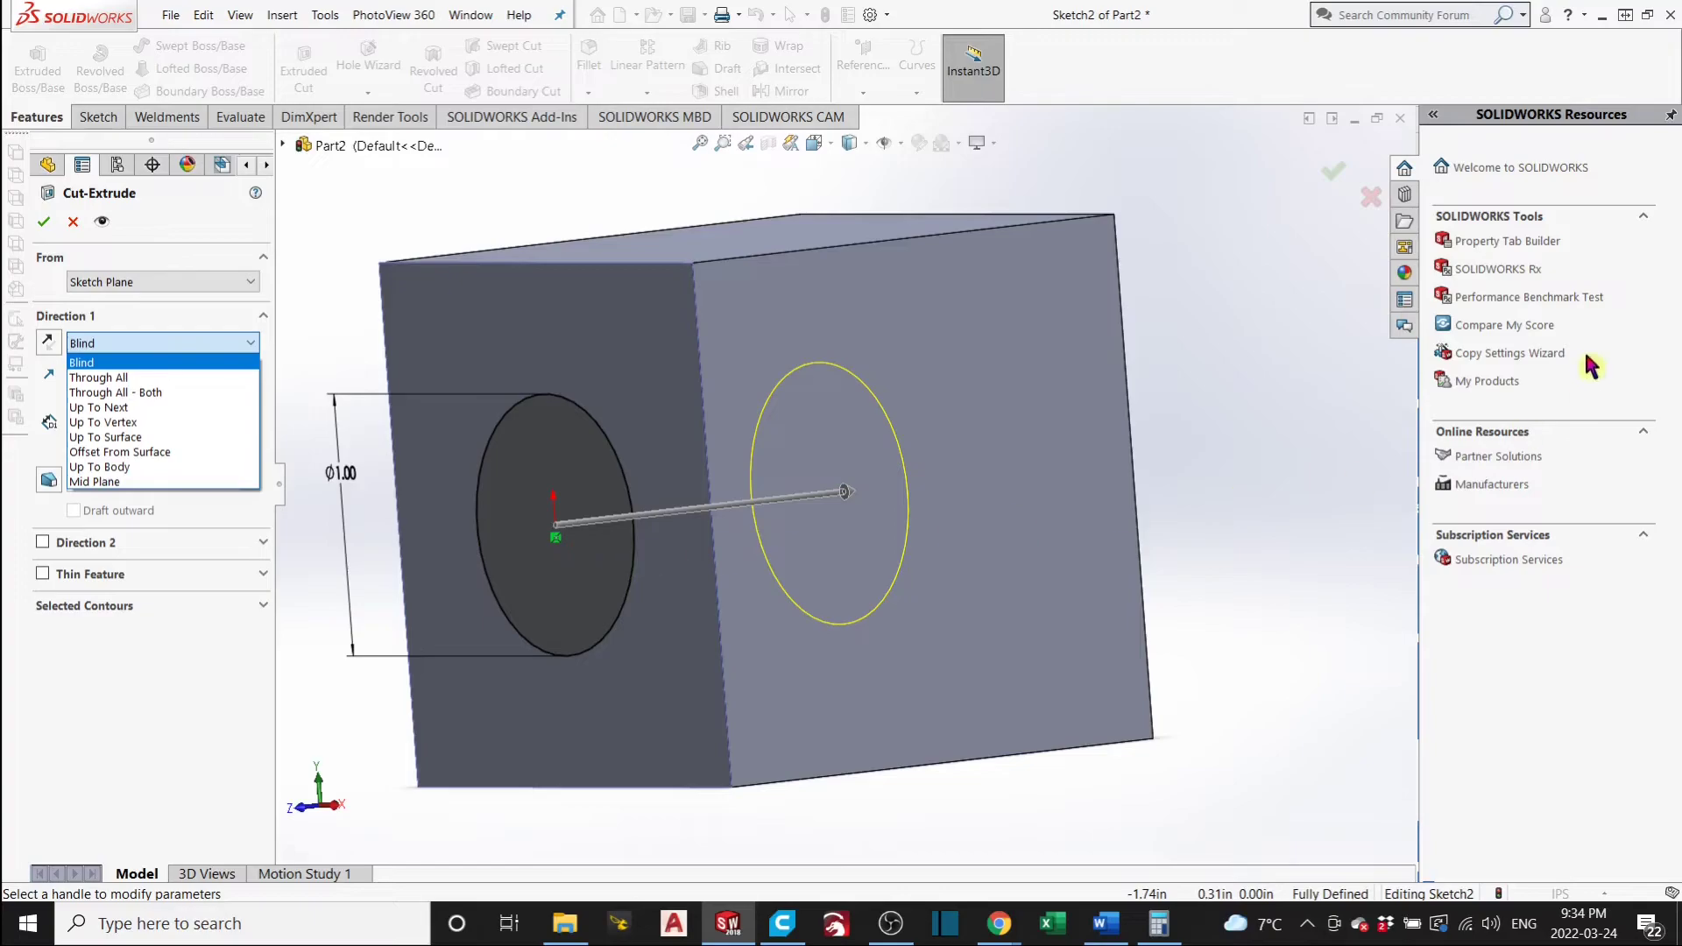
Compare Through All and Through All - Both end conditions for the cut.
click(136, 377)
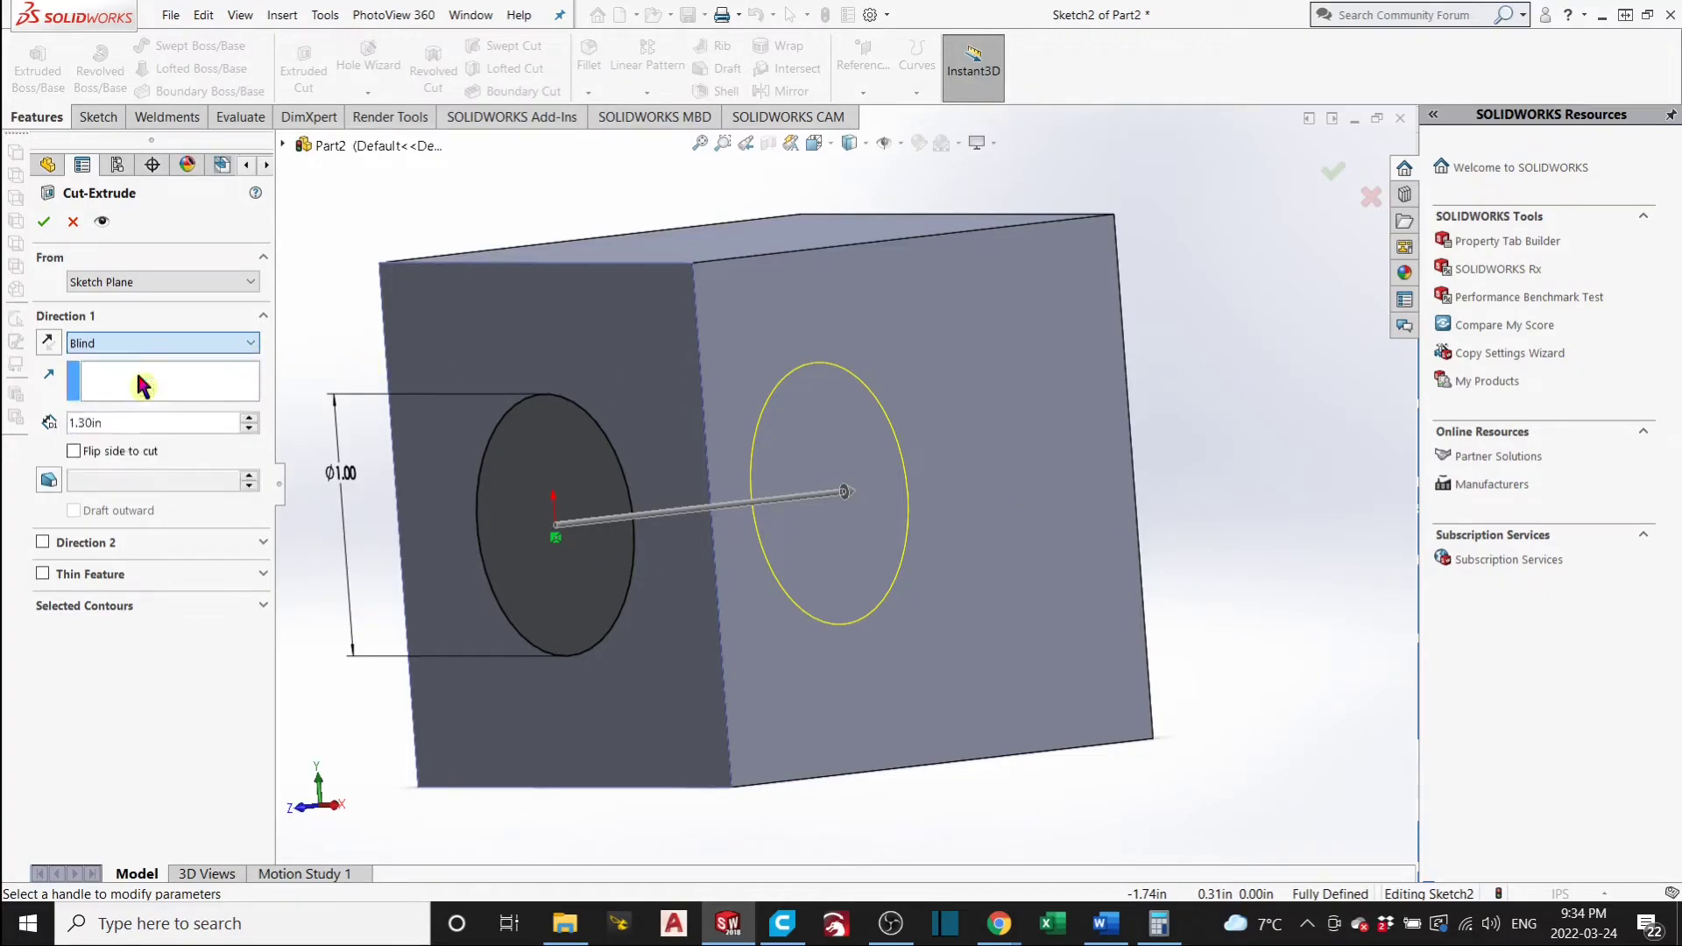
click(197, 344)
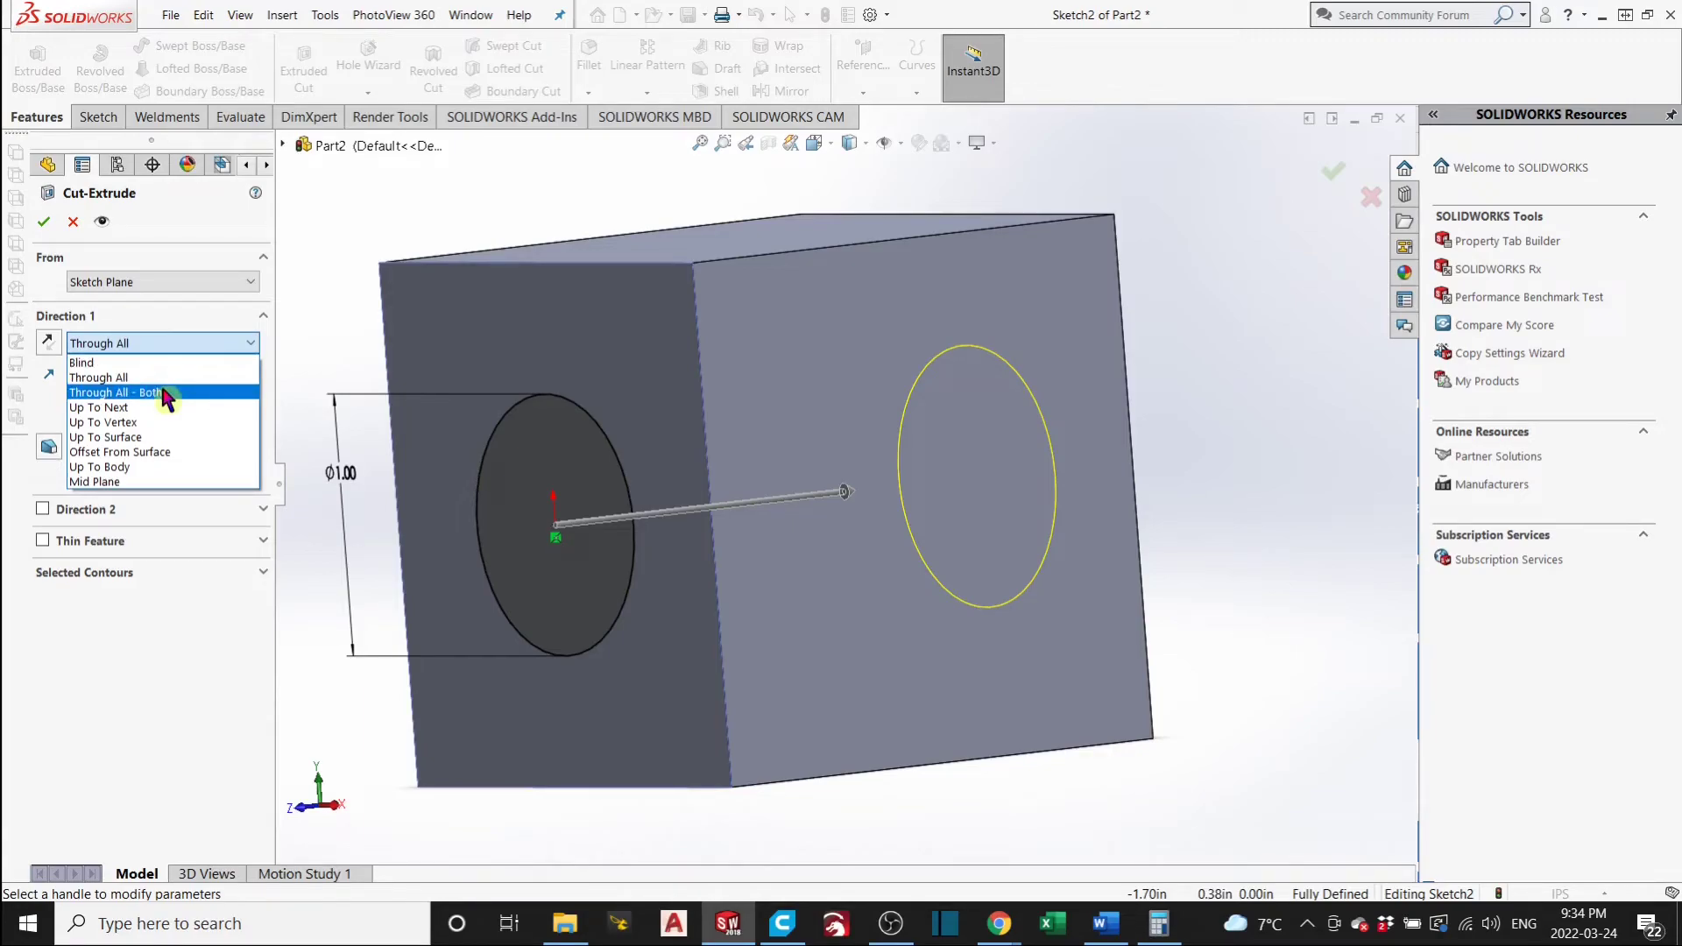
click(165, 398)
scroll(750, 501, up, 5)
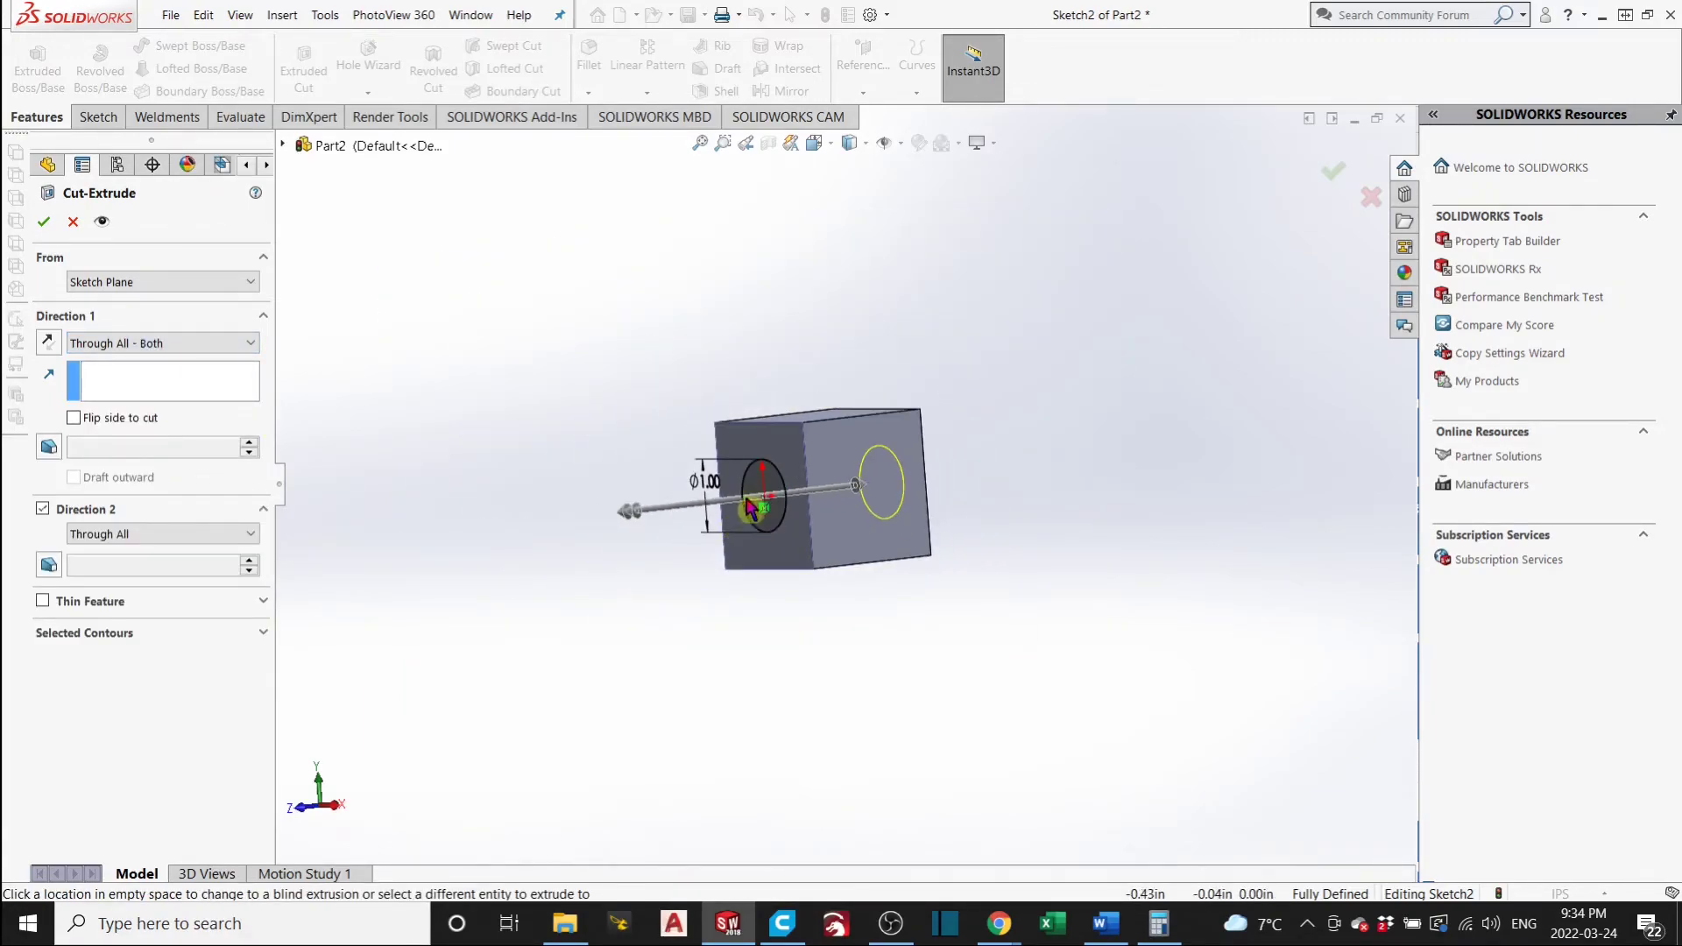
scroll(788, 517, down, 5)
scroll(790, 500, down, 2)
scroll(788, 459, up, 1)
click(156, 344)
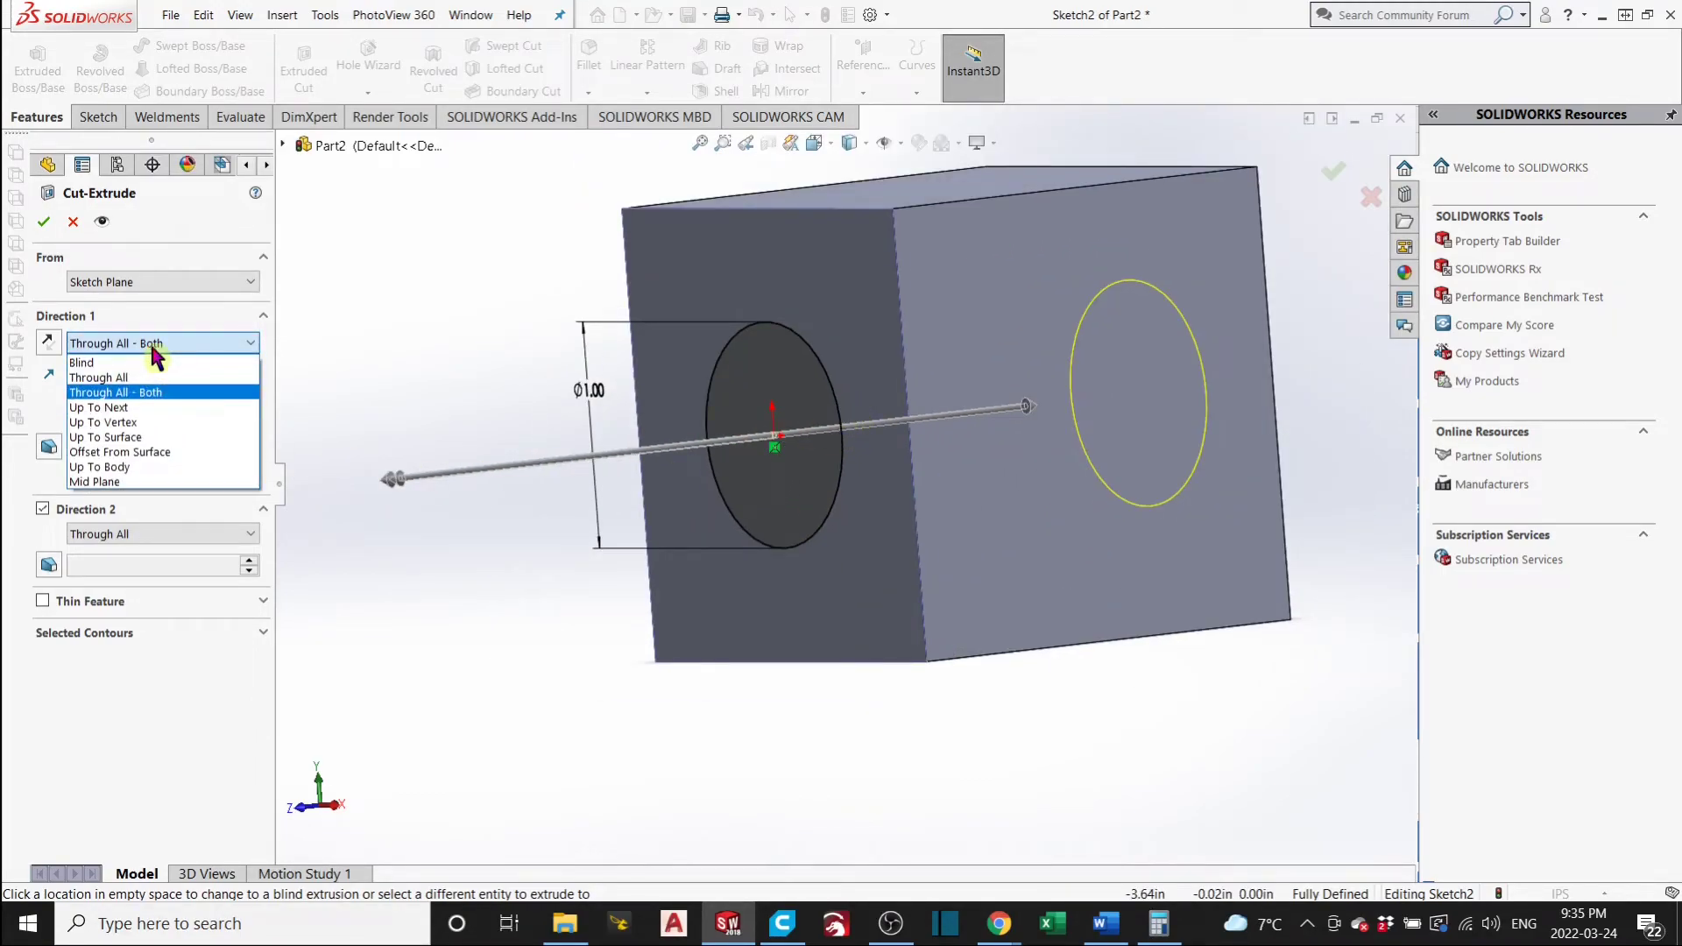
click(121, 383)
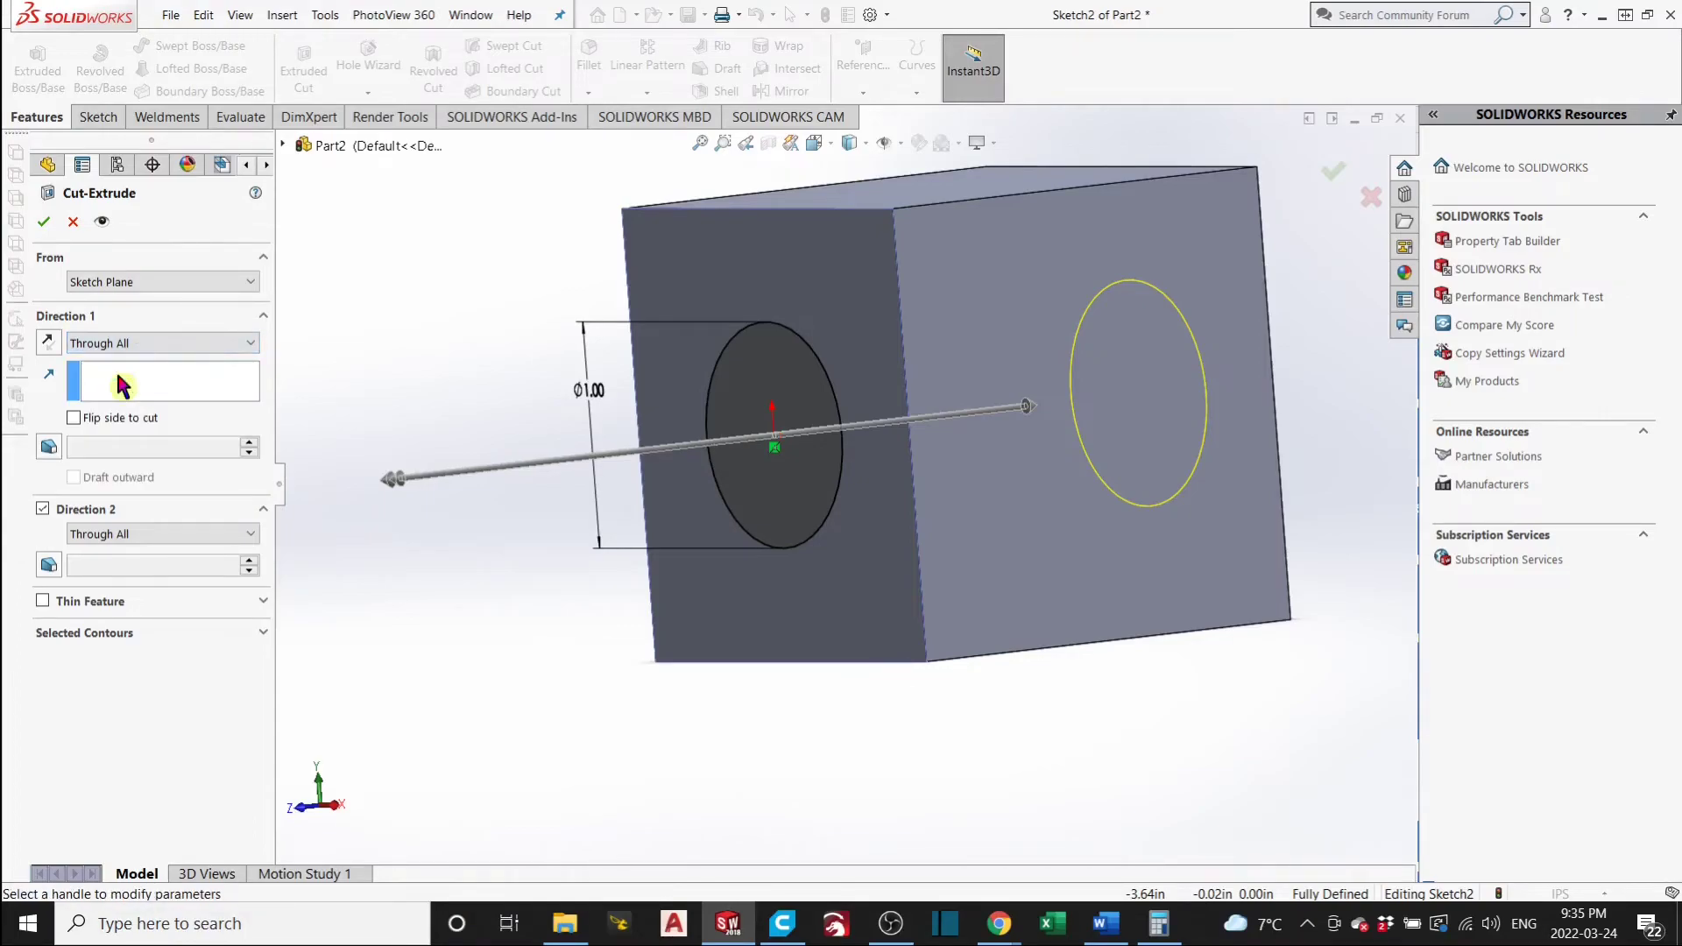
scroll(851, 409, up, 3)
scroll(950, 421, down, 4)
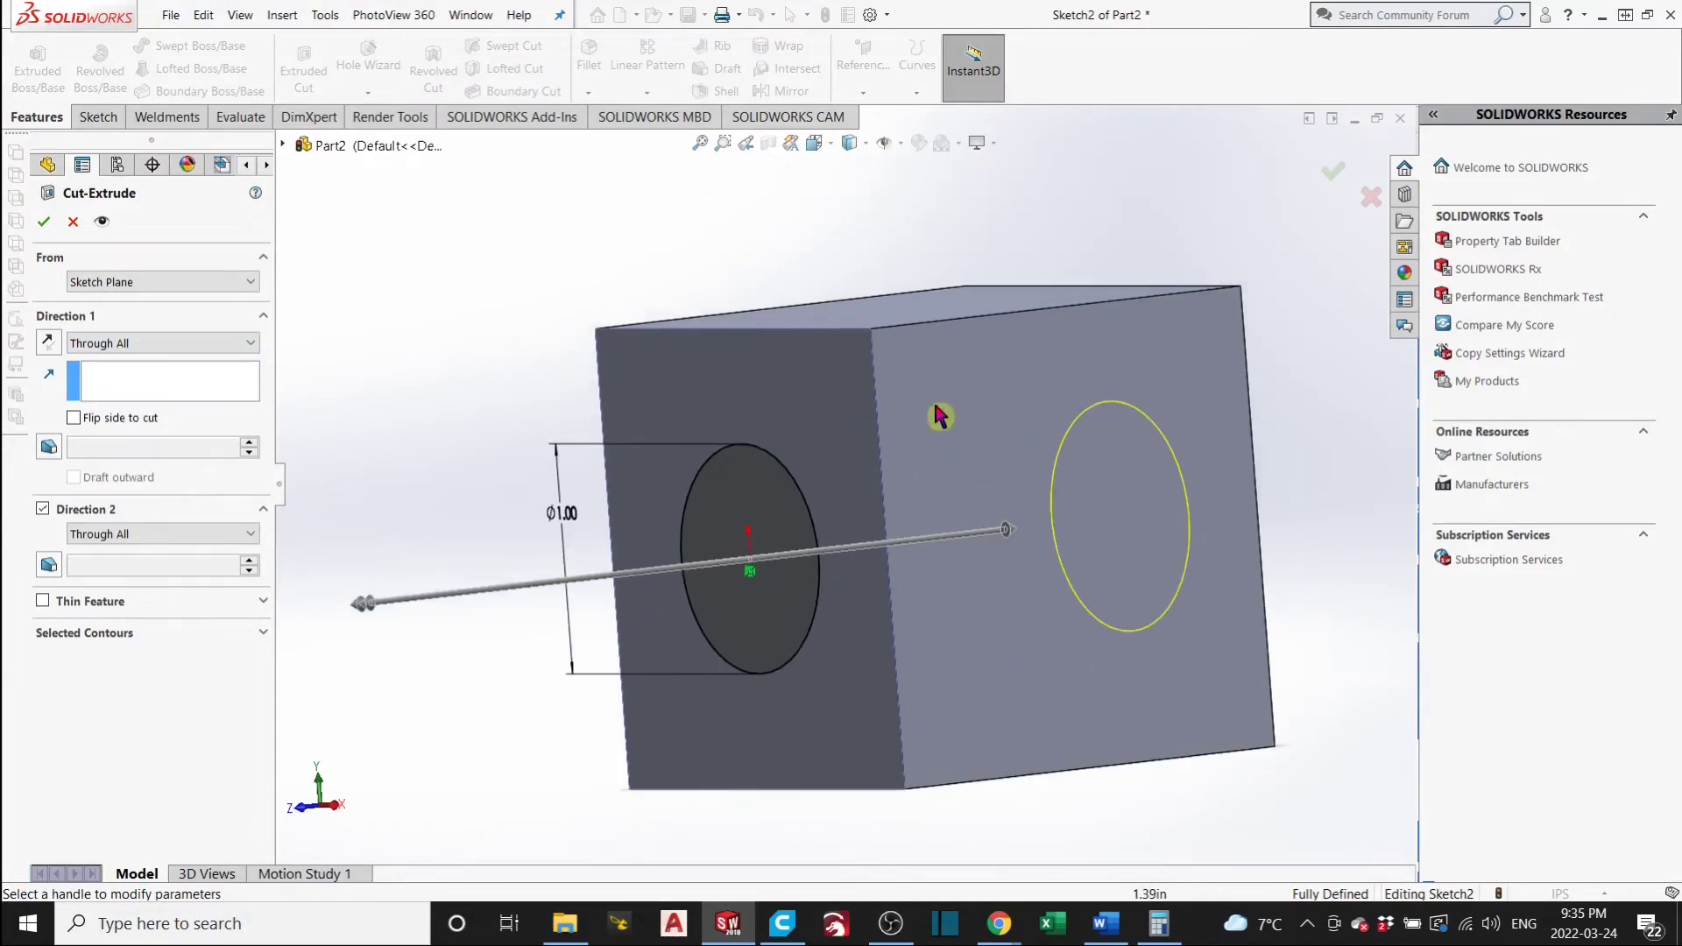
Try Up To Next, then set the cut back to Through All in both directions.
middle_drag(1095, 627, 1126, 589)
middle_drag(708, 559, 252, 417)
click(197, 343)
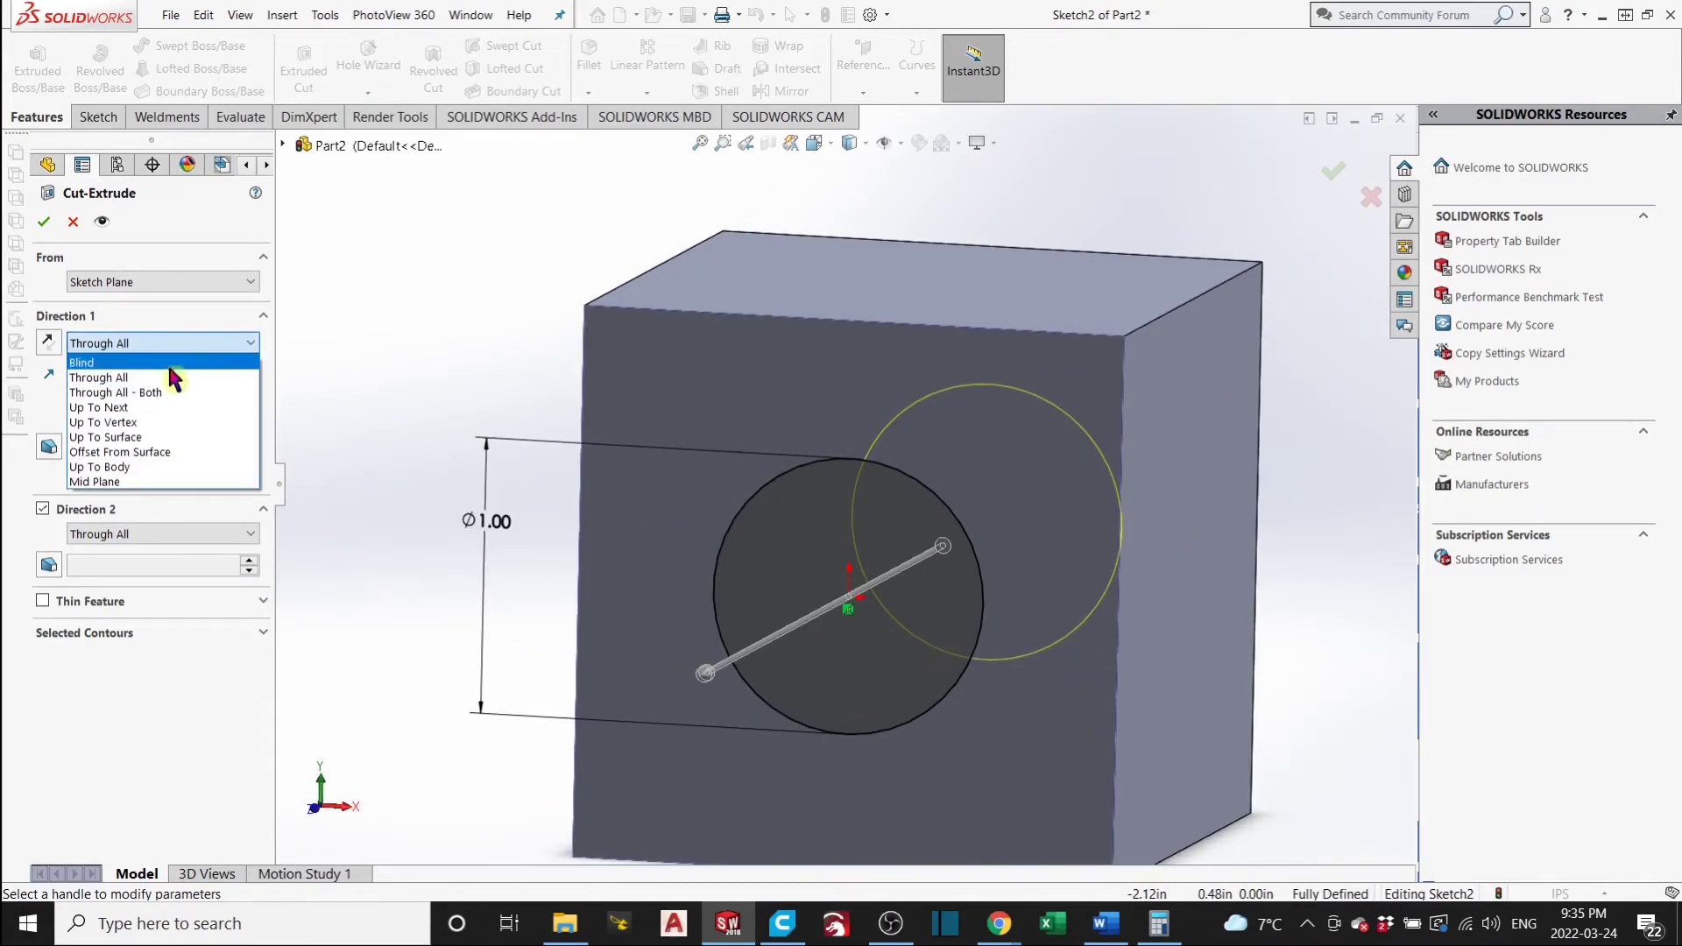
click(123, 410)
middle_drag(1051, 524, 831, 557)
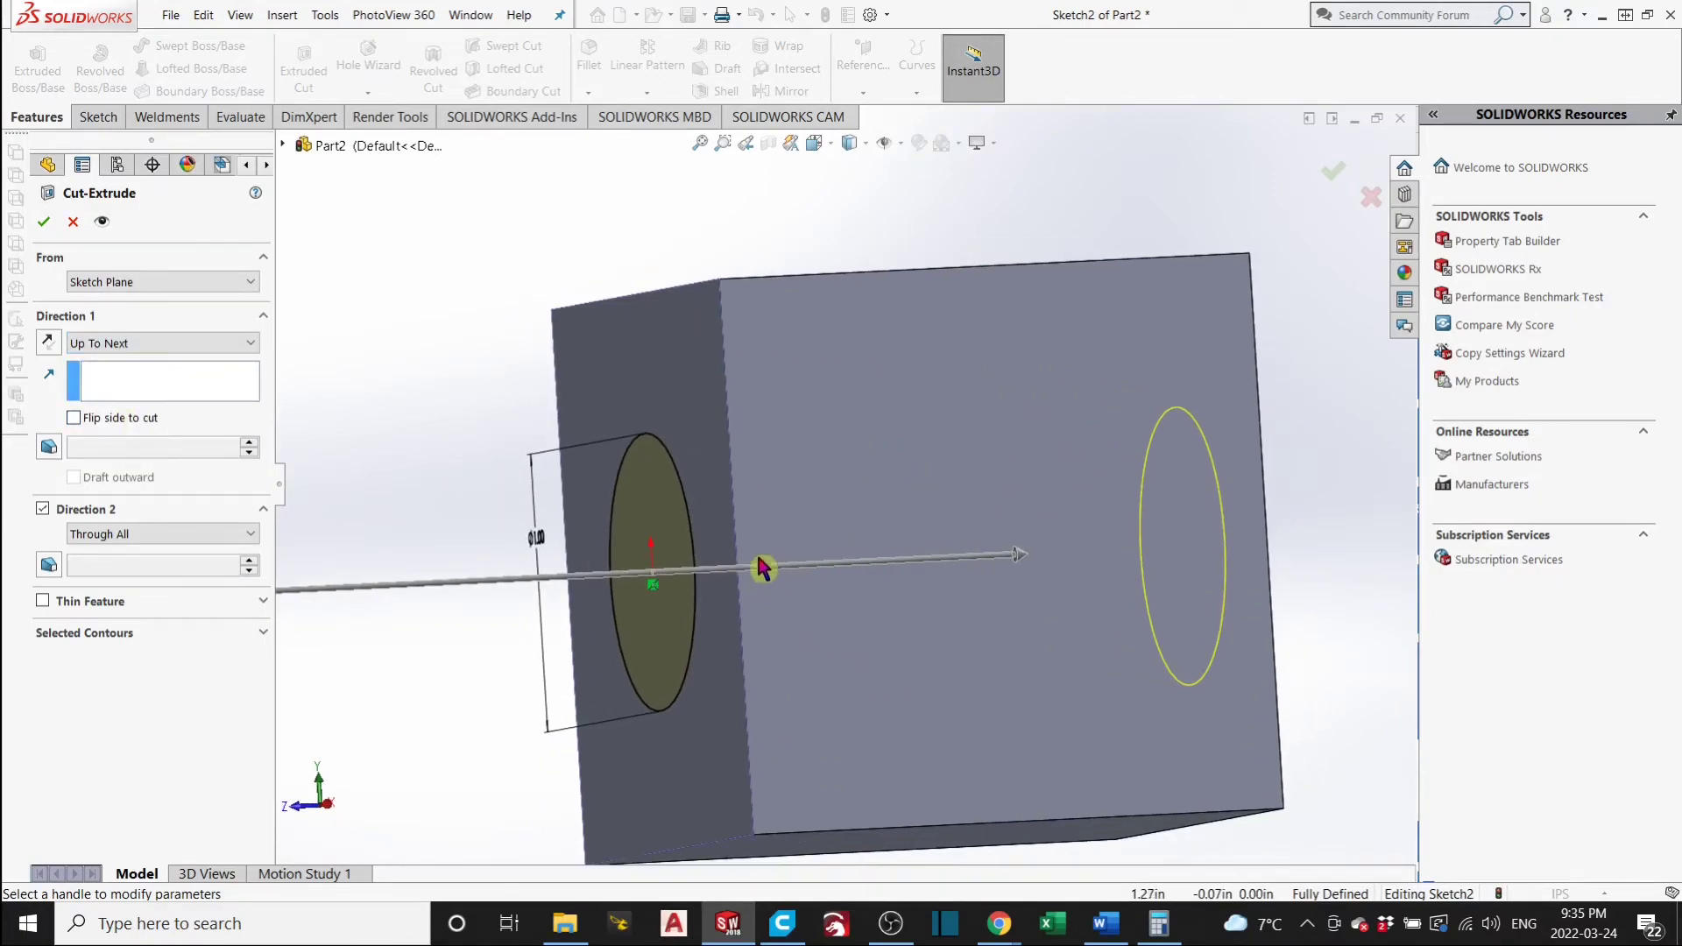
scroll(654, 539, up, 3)
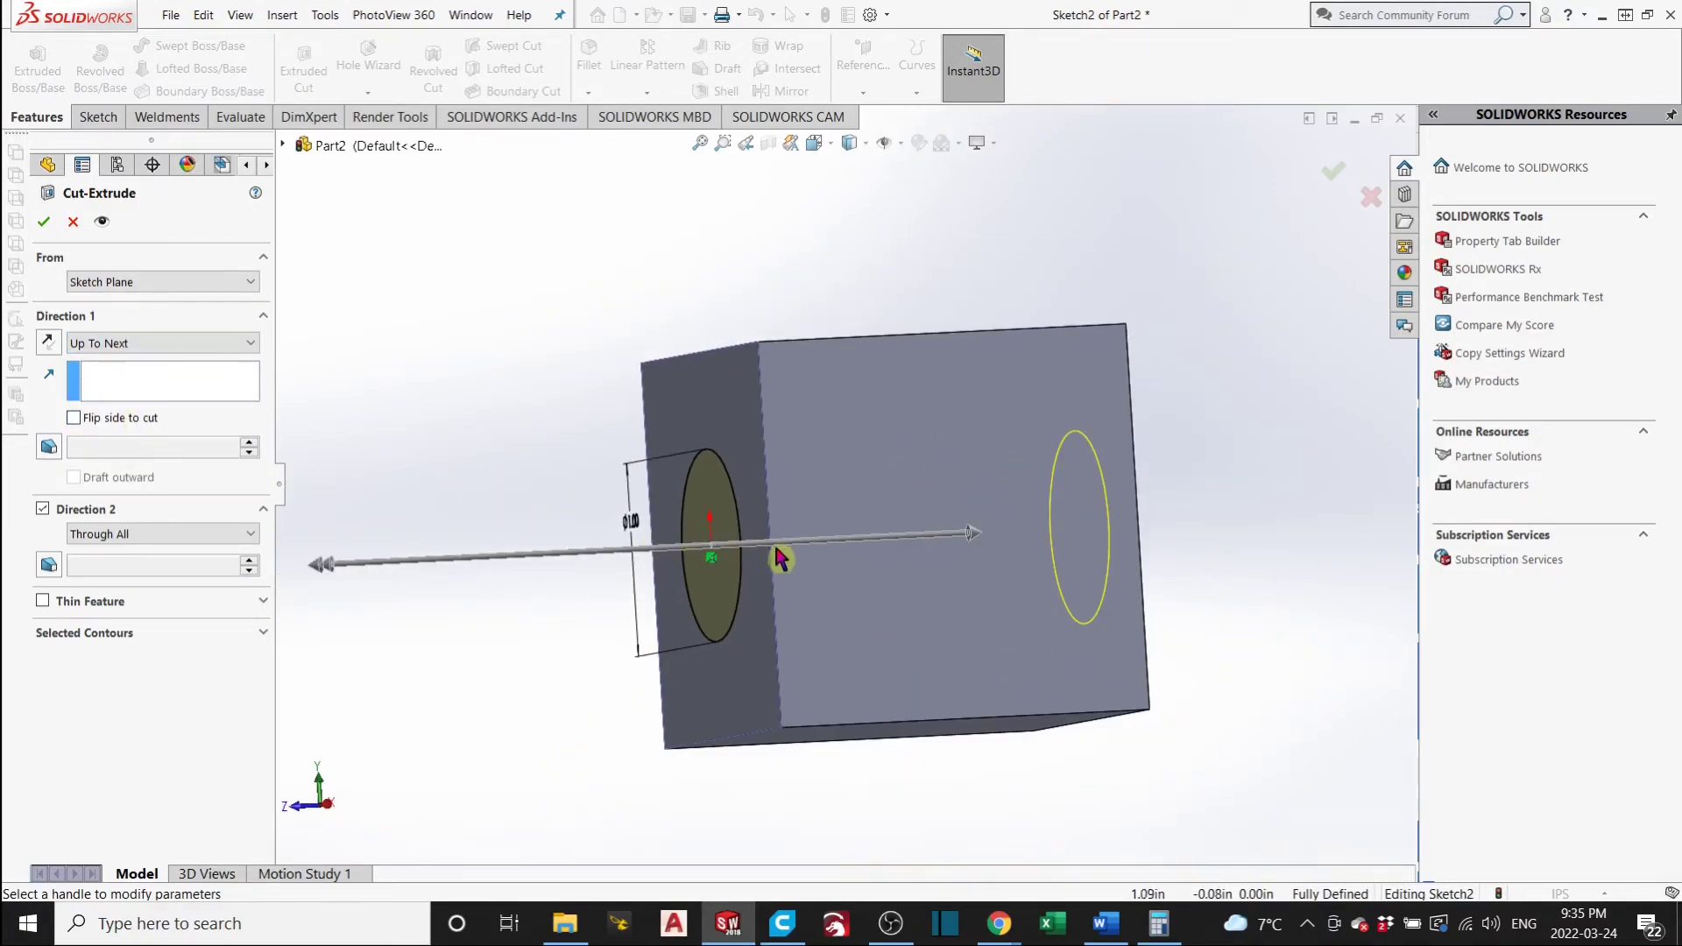
middle_drag(1124, 539, 1089, 445)
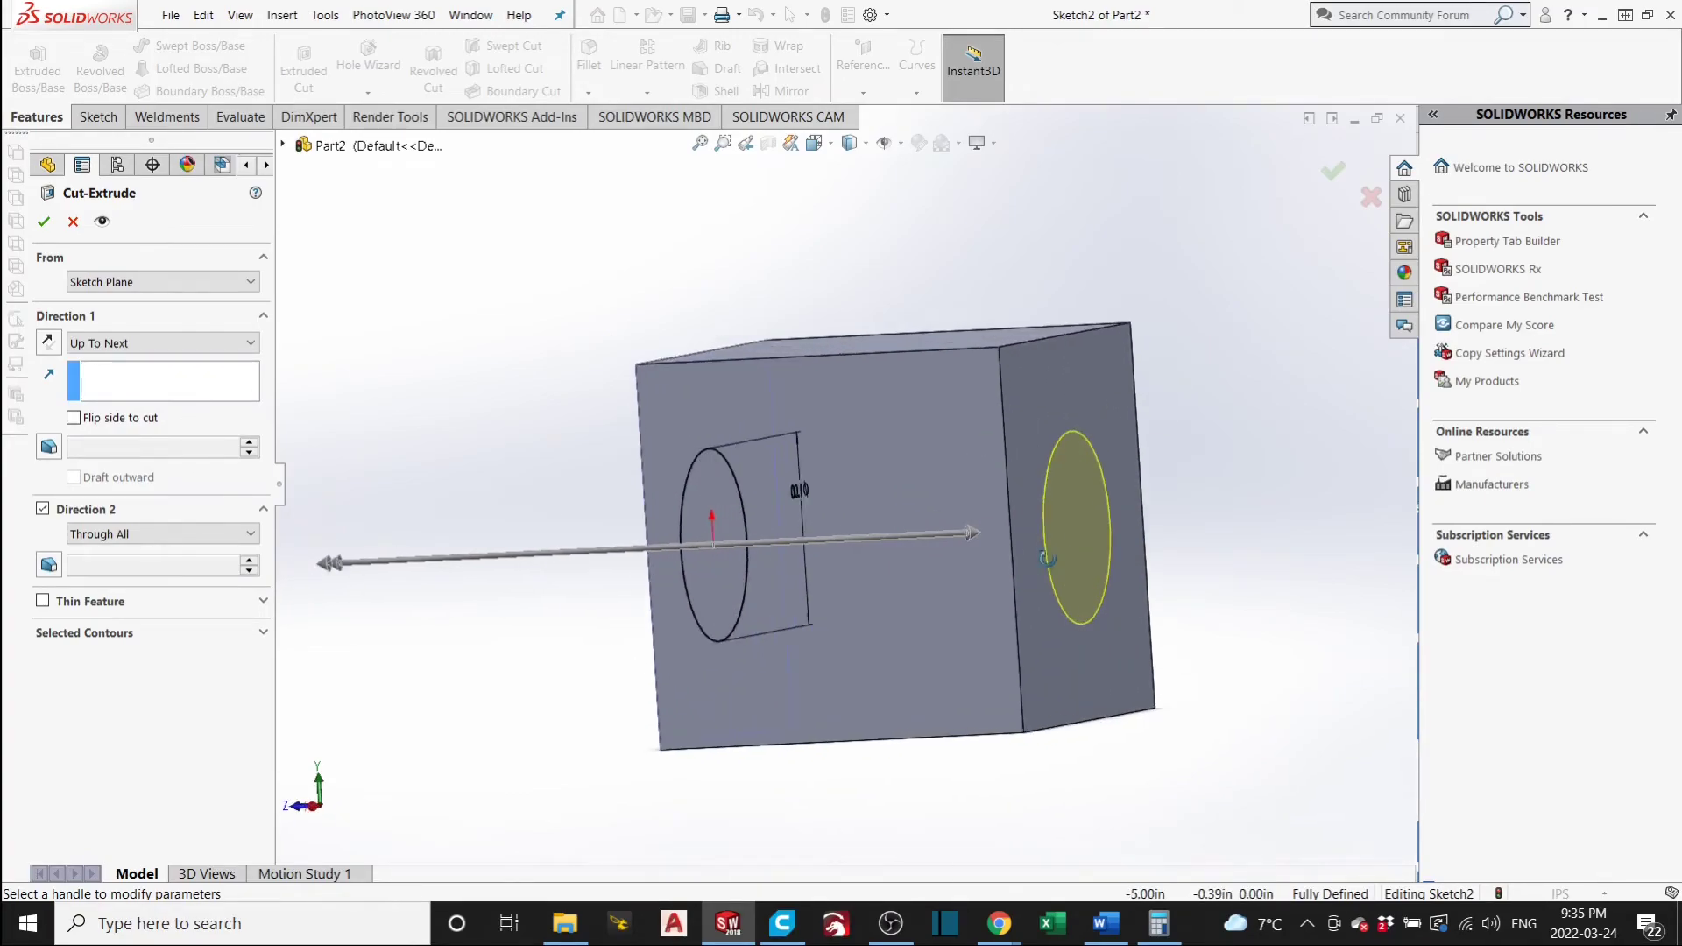
middle_drag(935, 627, 1079, 642)
click(162, 342)
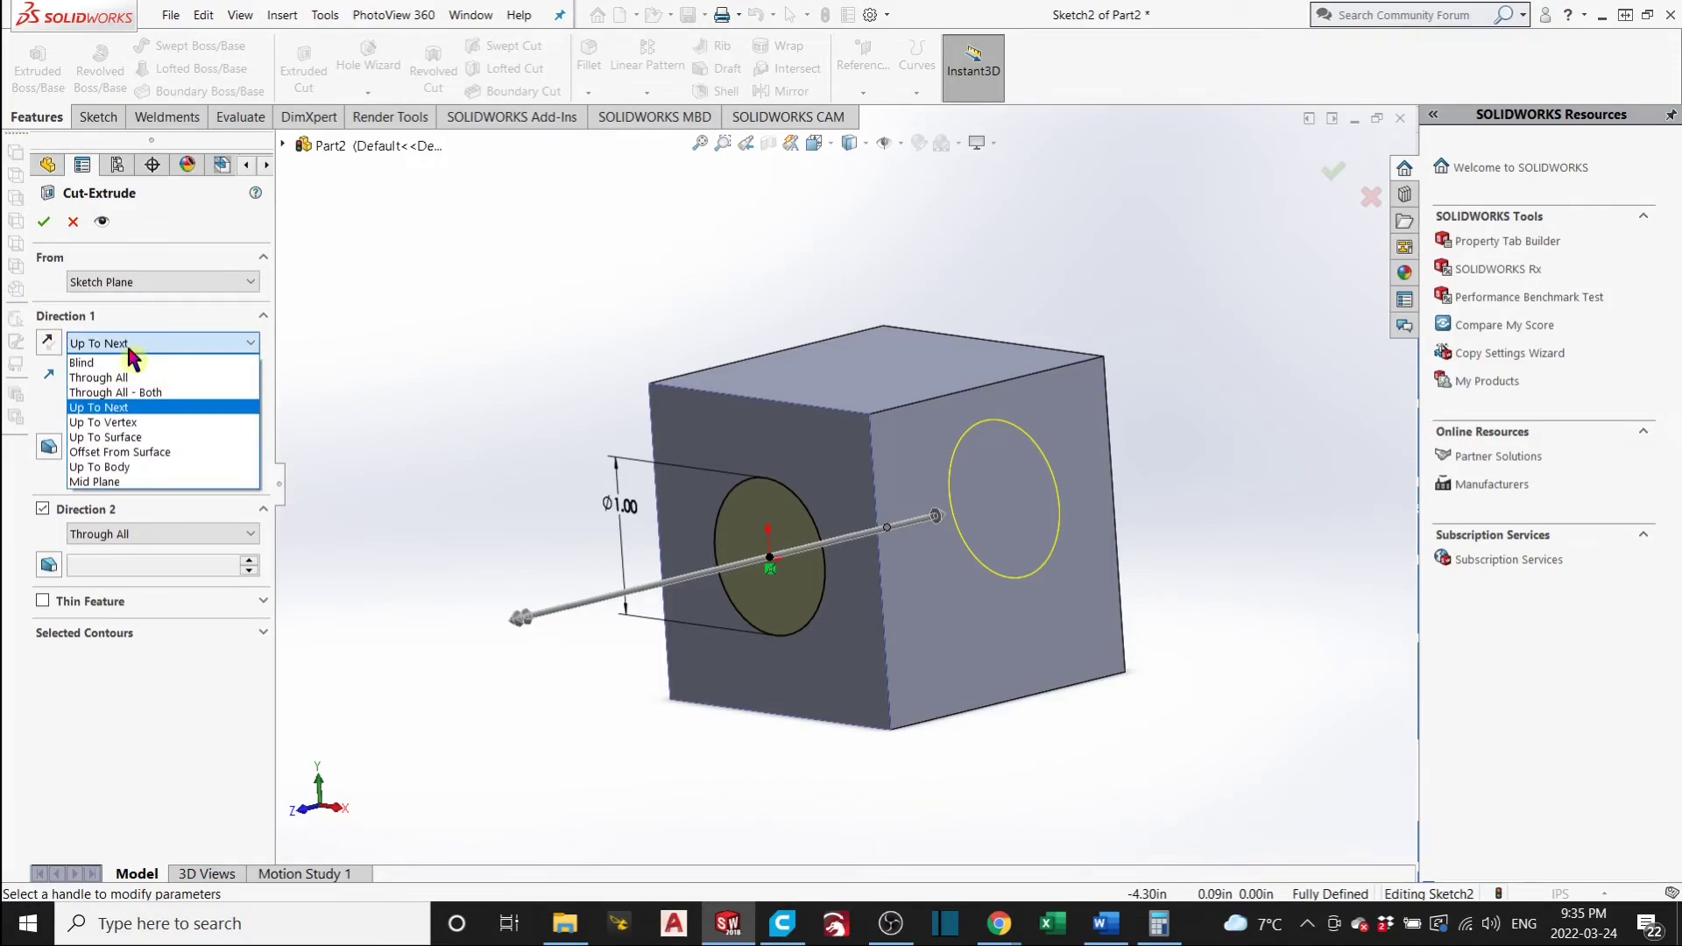
click(107, 378)
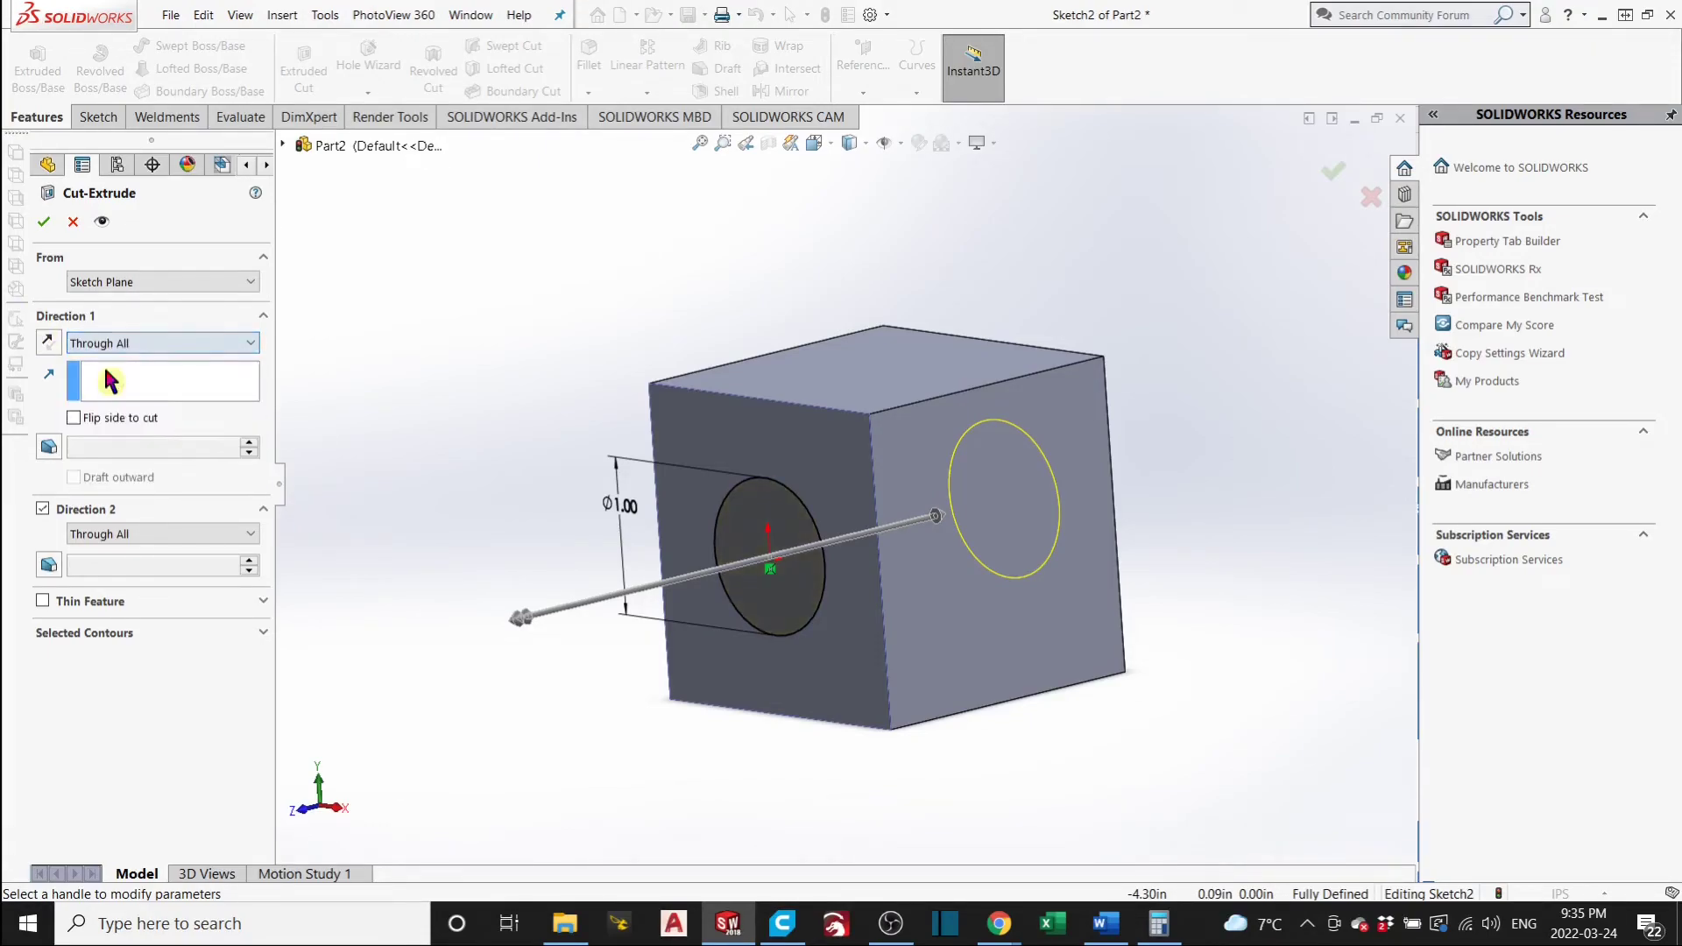
scroll(823, 497, down, 3)
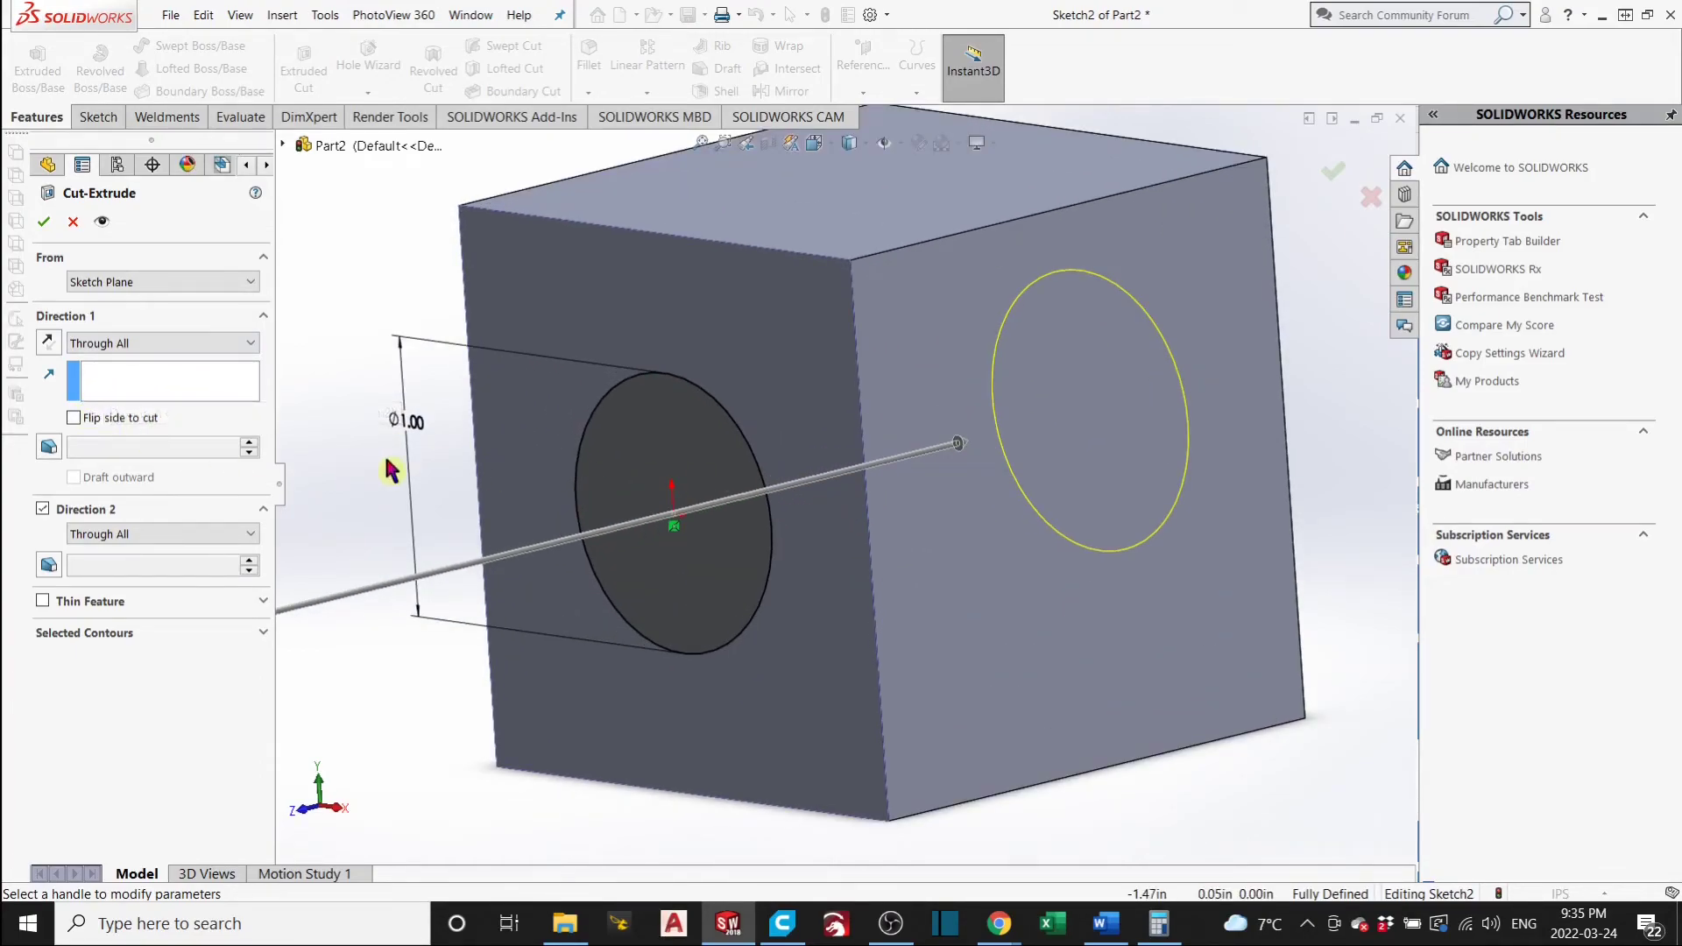
Accept the cut as Cut-Extrude1 and orbit the cube to inspect the 1-inch hole.
click(46, 224)
middle_drag(695, 345, 934, 466)
scroll(928, 490, up, 3)
scroll(954, 481, up, 3)
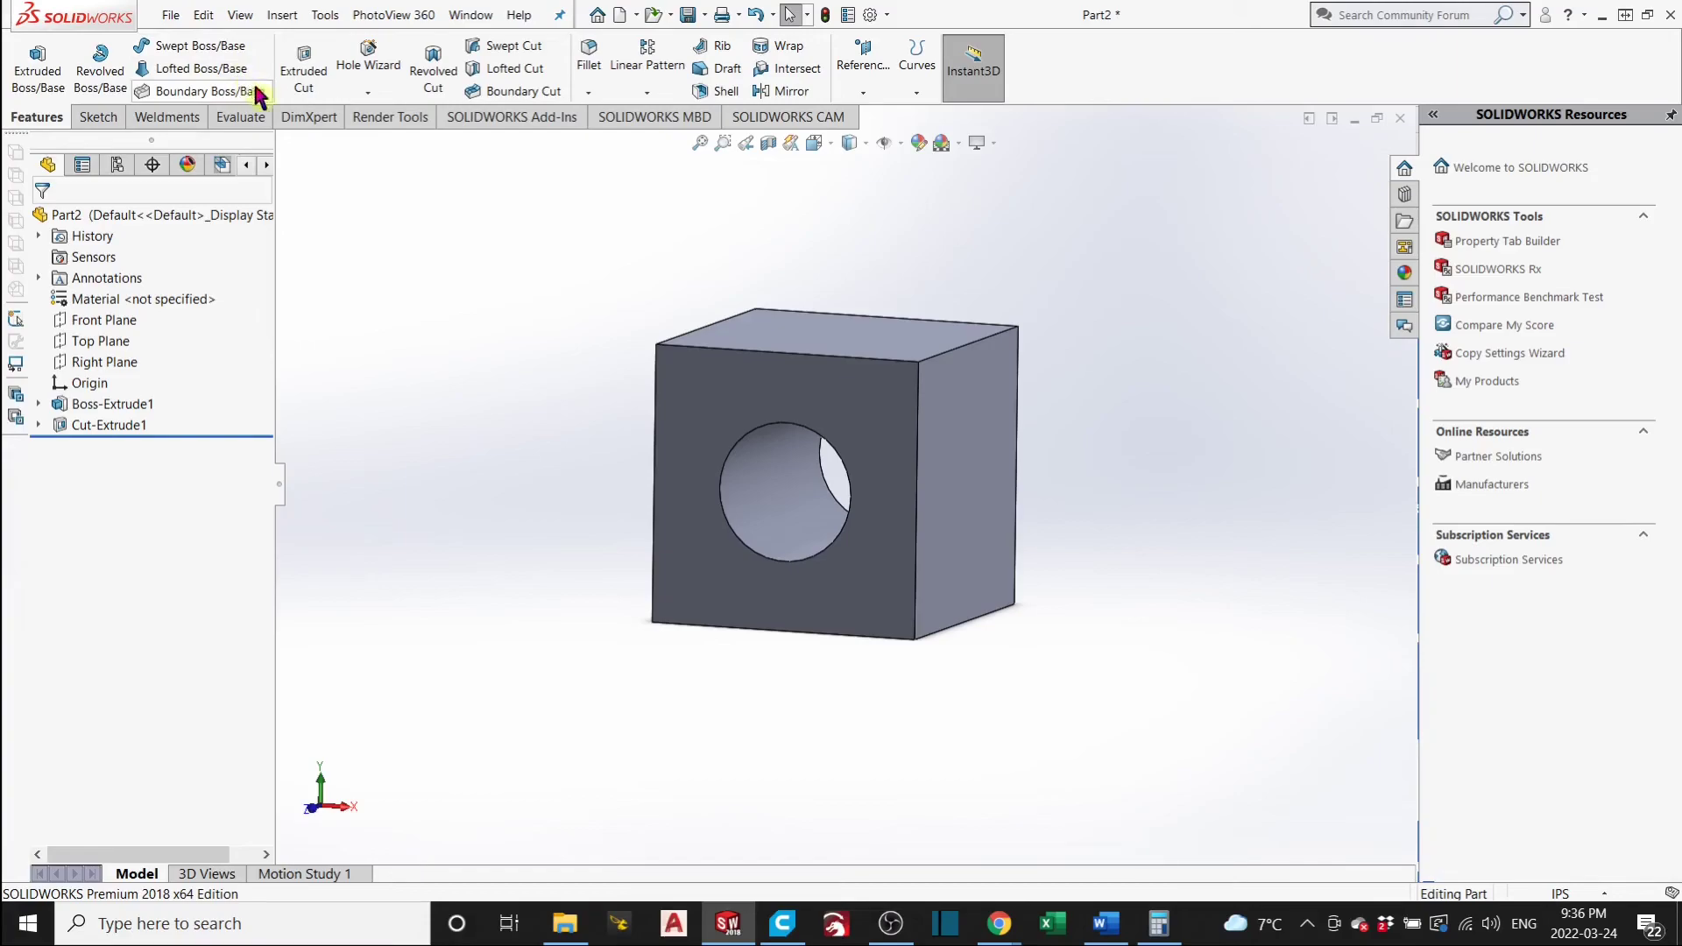
click(98, 118)
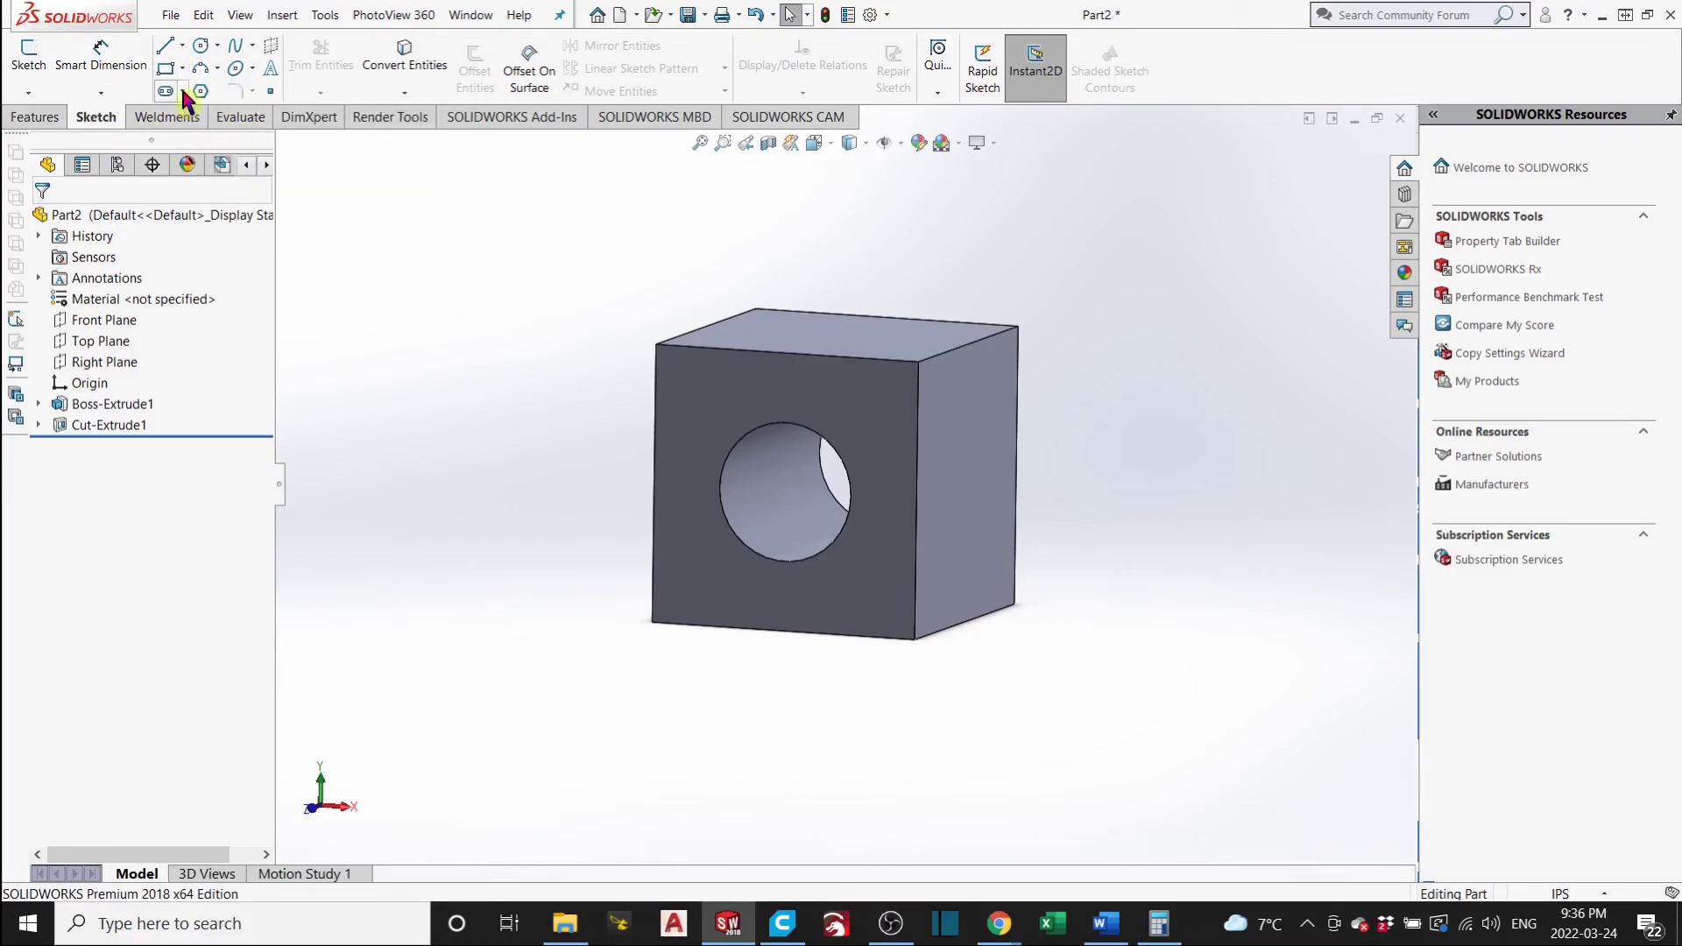
click(44, 121)
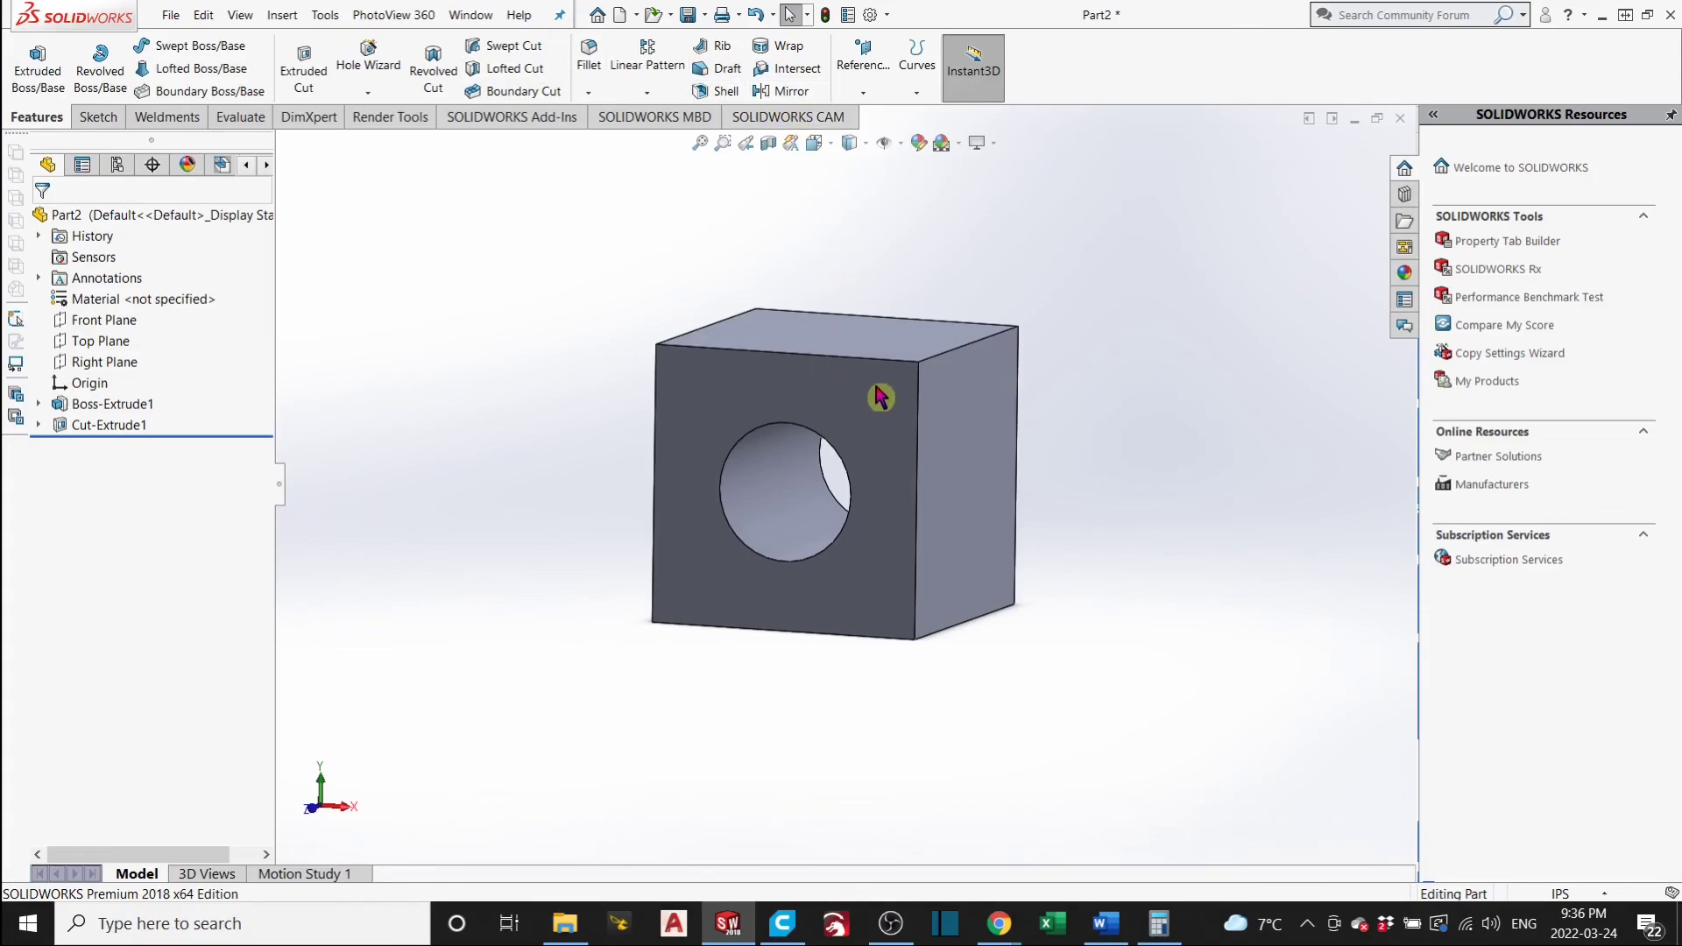
middle_drag(874, 386, 881, 380)
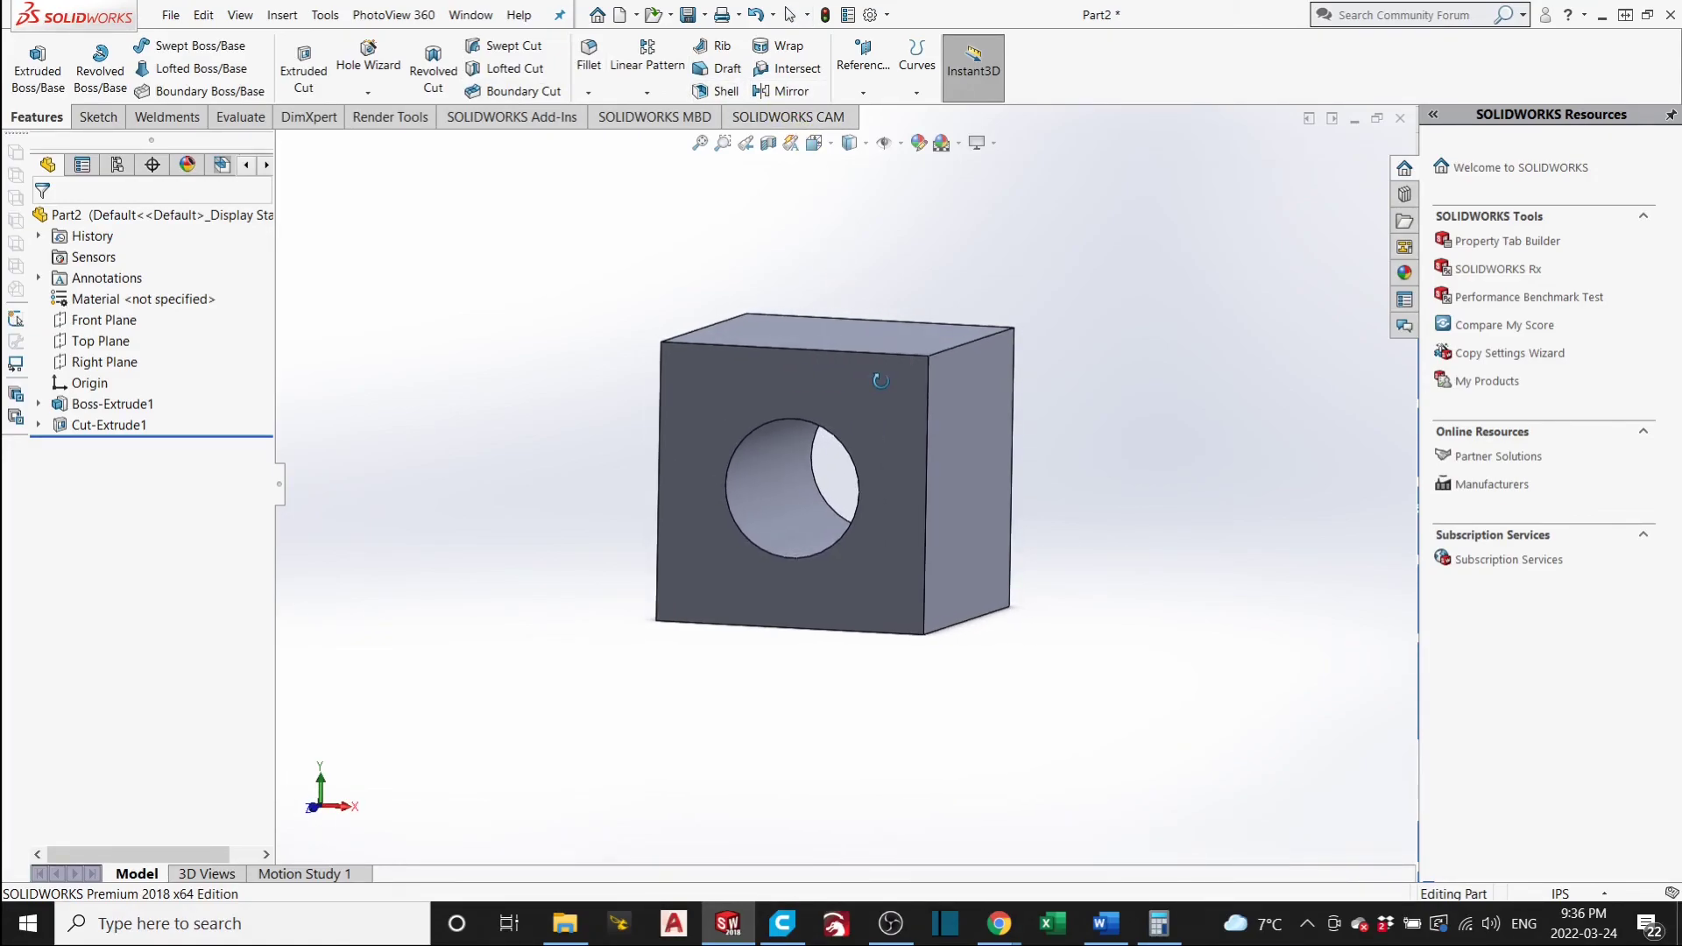